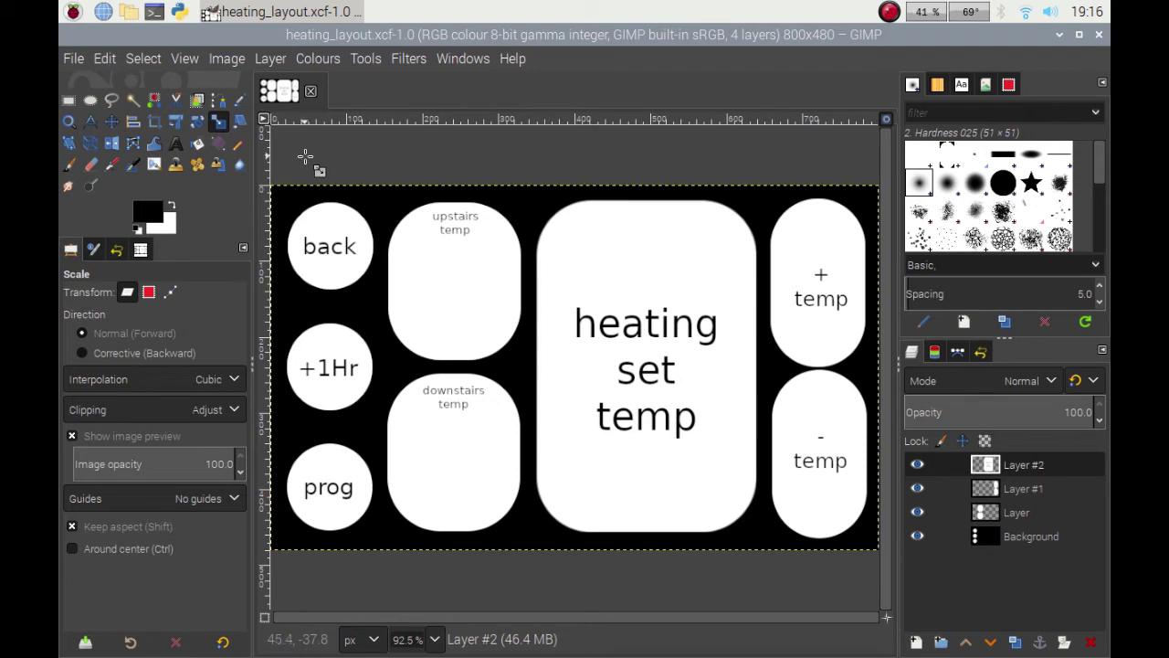
Open the recent image heat_sec_btn.xcf and merge its upper shading layer down onto the Background layer.
click(77, 58)
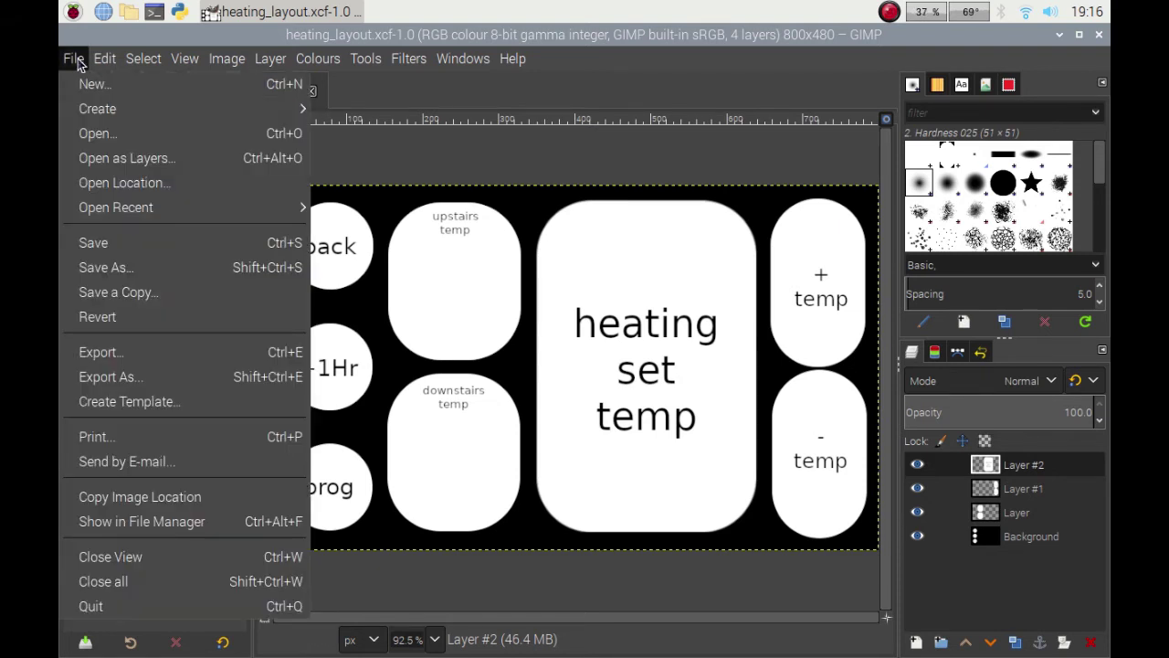
mouse_move(187, 210)
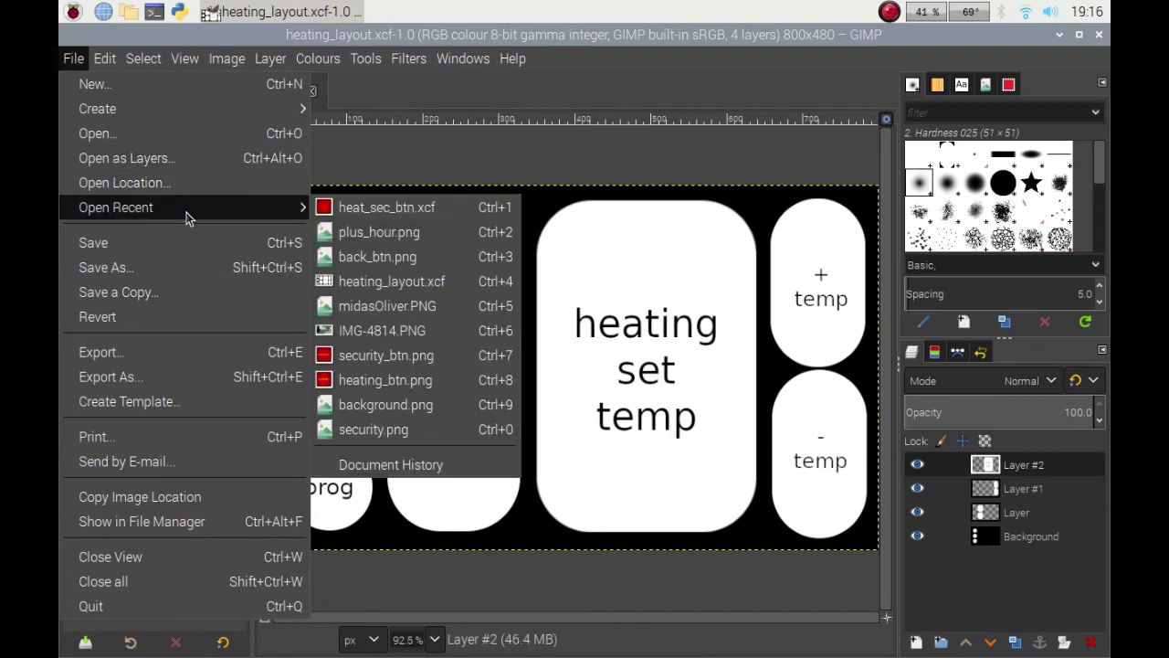
click(380, 213)
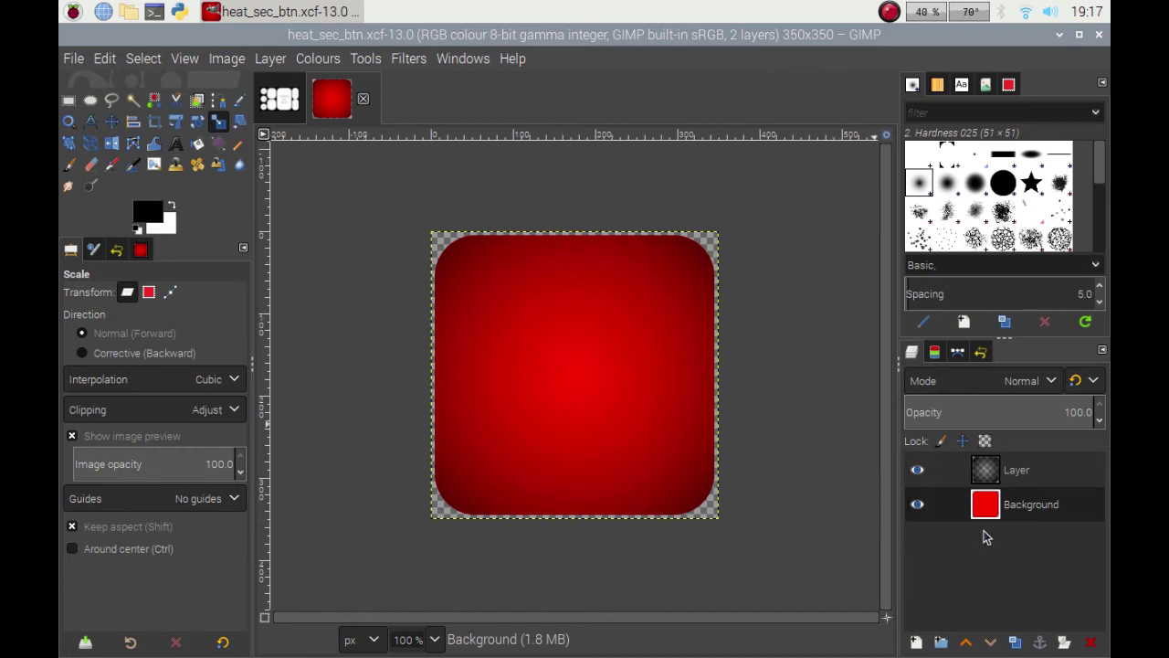
right_click(1012, 474)
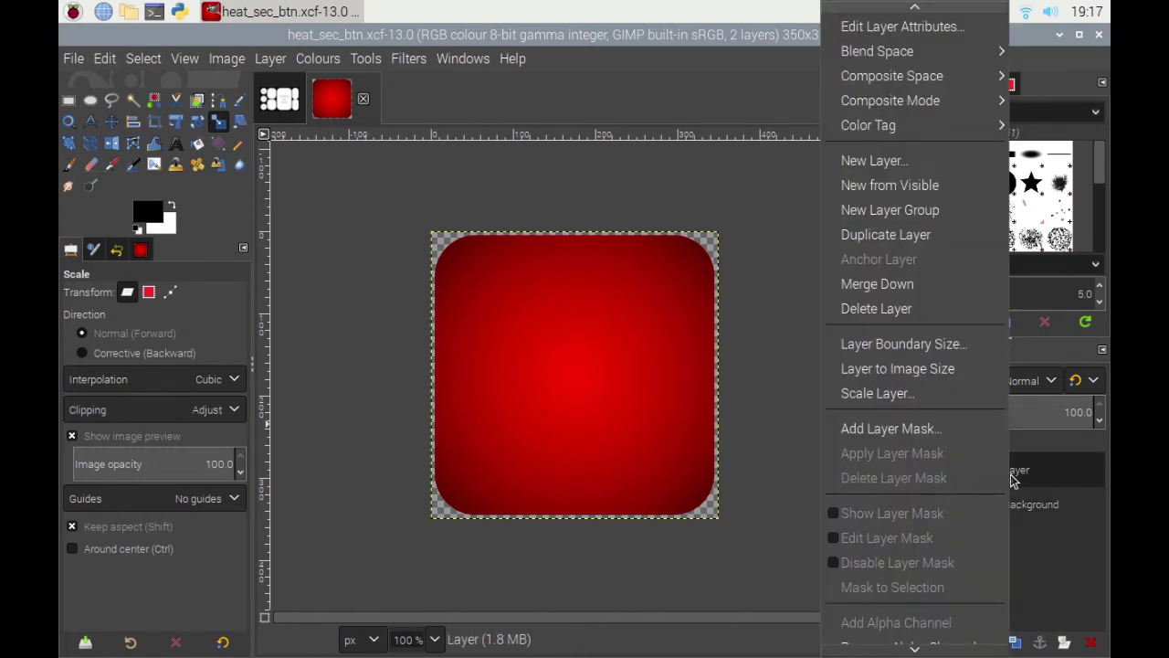
click(904, 289)
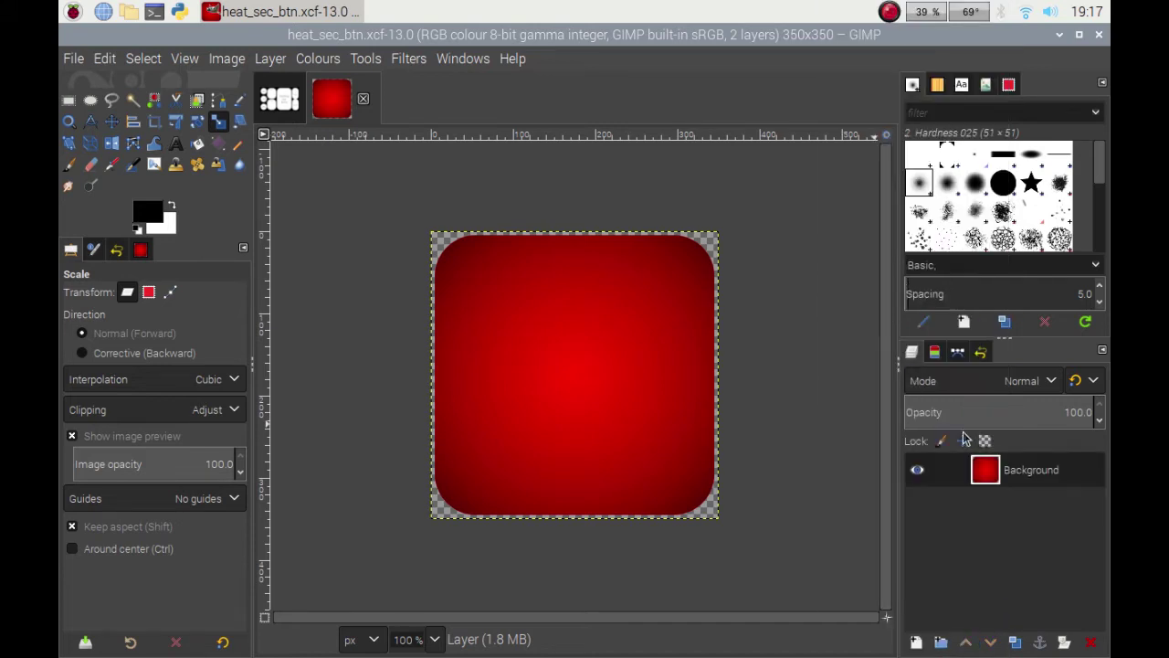
Select the red button from its alpha, scale it to 140 × 140 px and anchor it to the Background layer.
right_click(984, 481)
scroll(927, 530, down, 2)
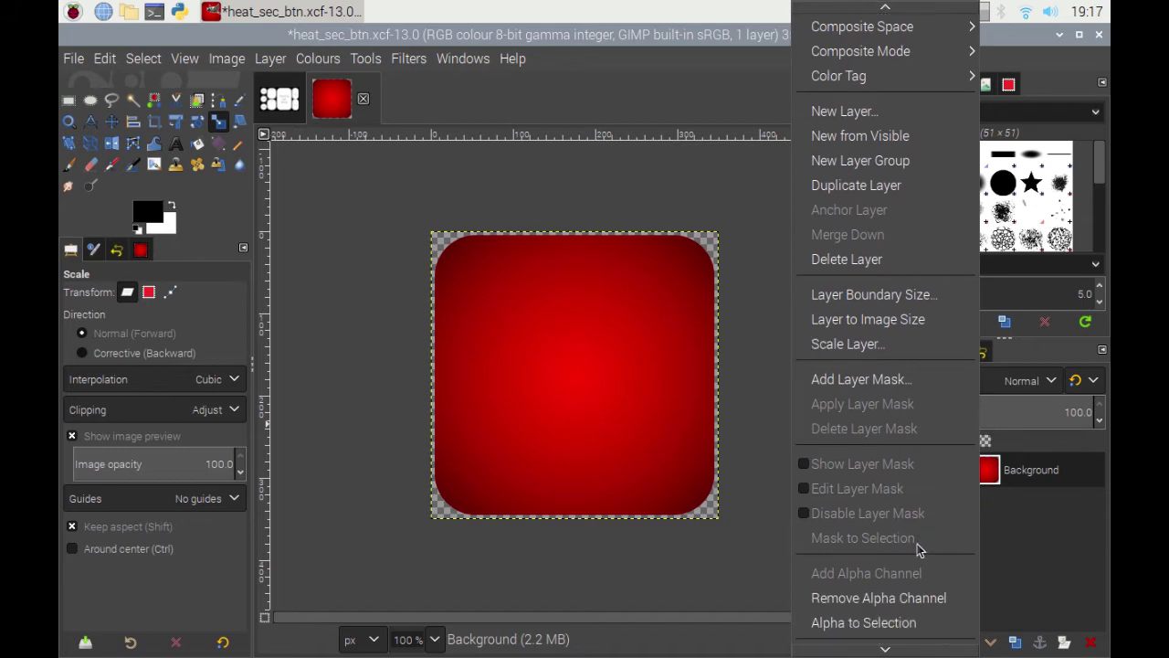
click(876, 626)
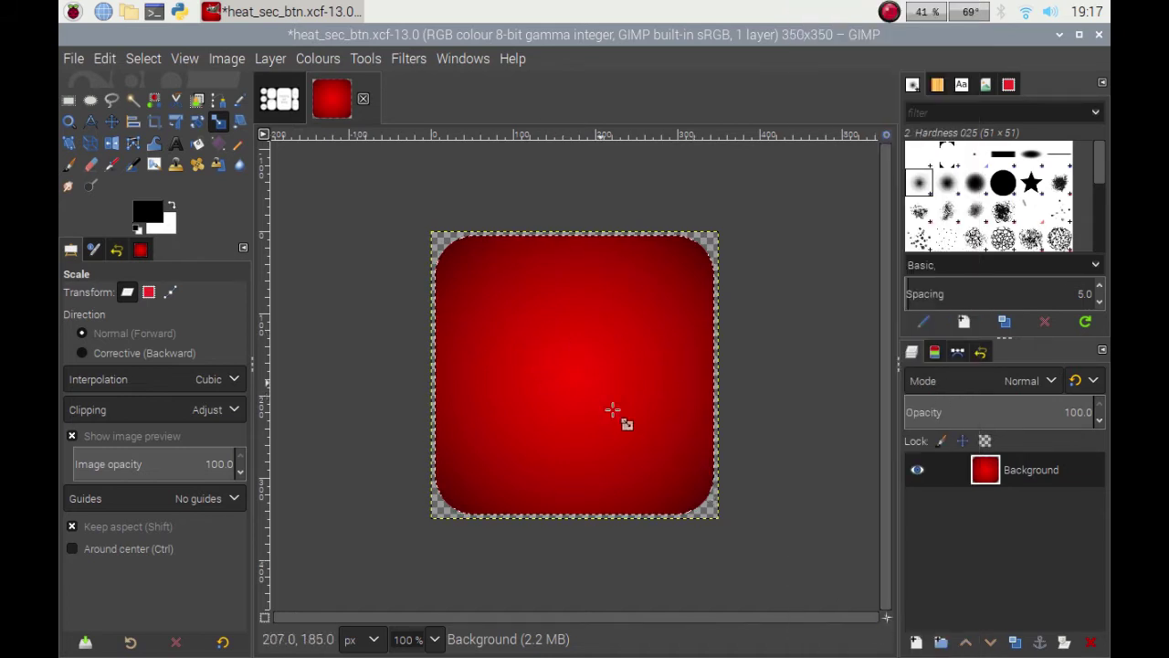
click(521, 355)
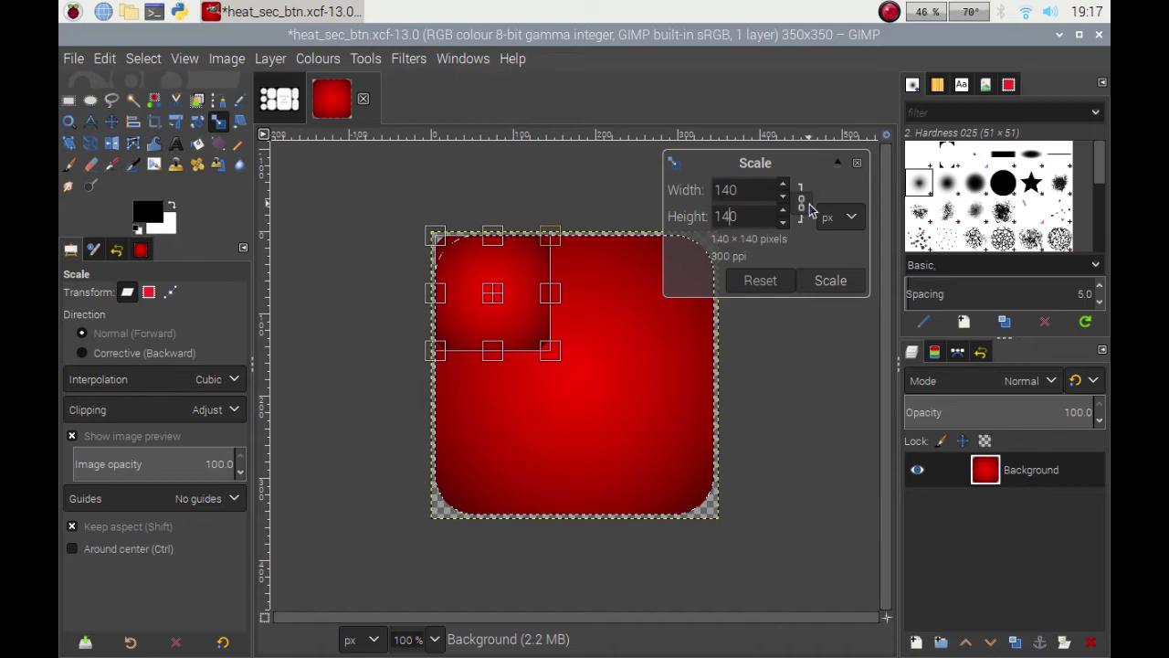
click(819, 283)
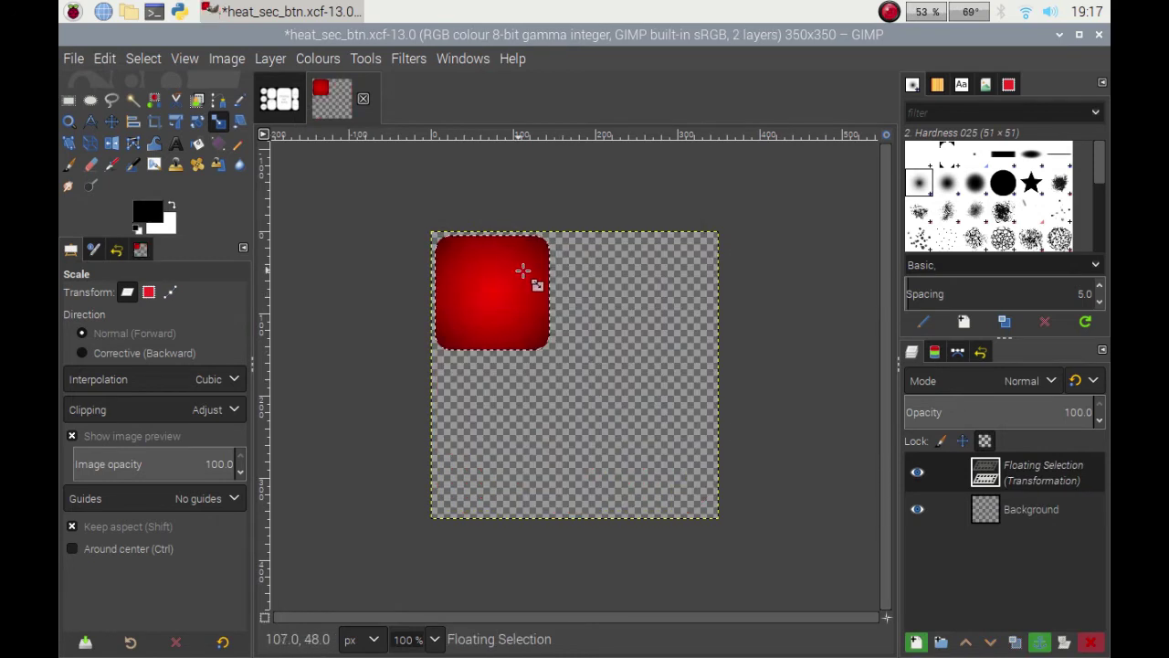
right_click(1031, 482)
click(898, 261)
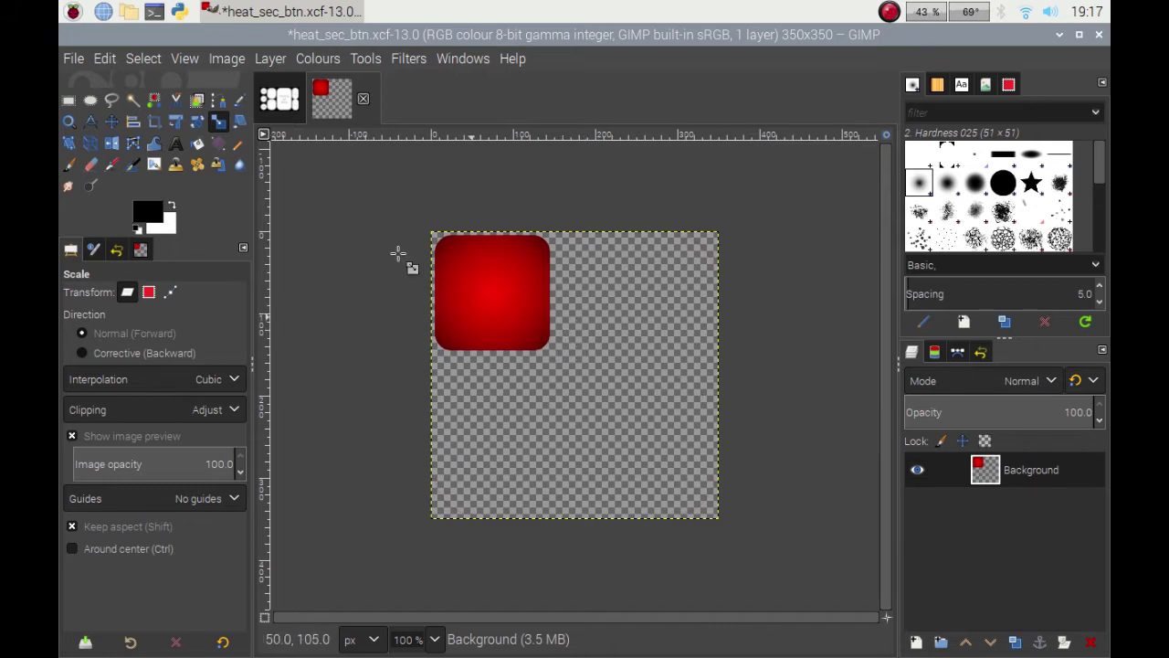
Resize the image canvas to 150 × 150 px around the scaled button, keeping the offsets at 0.
click(225, 62)
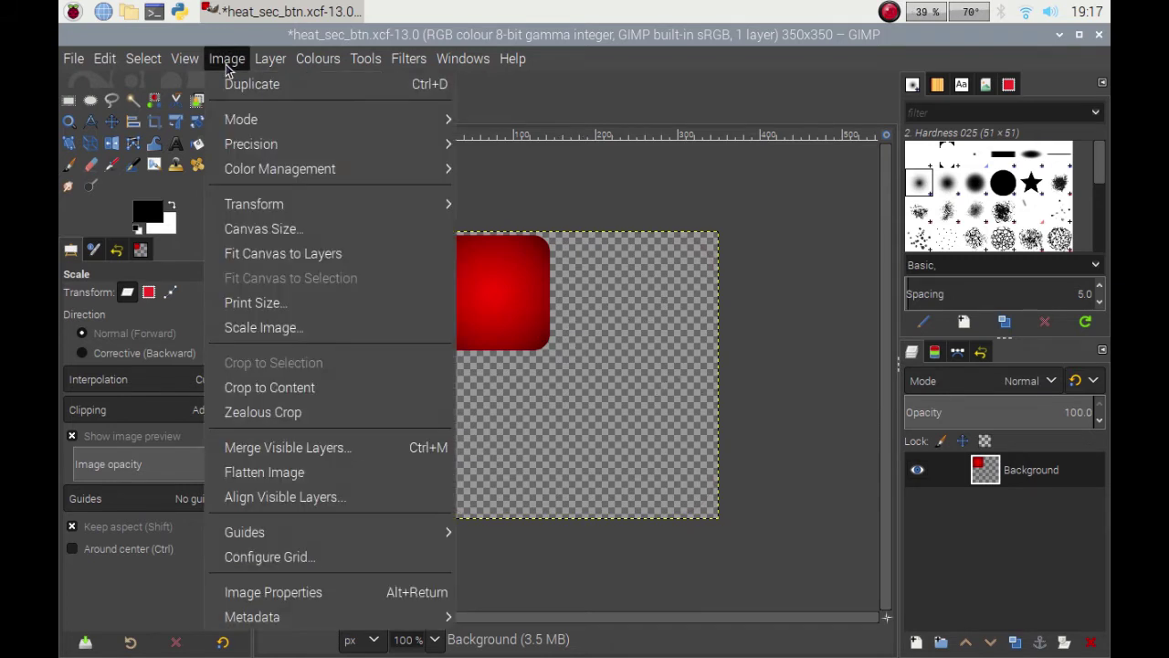
click(279, 230)
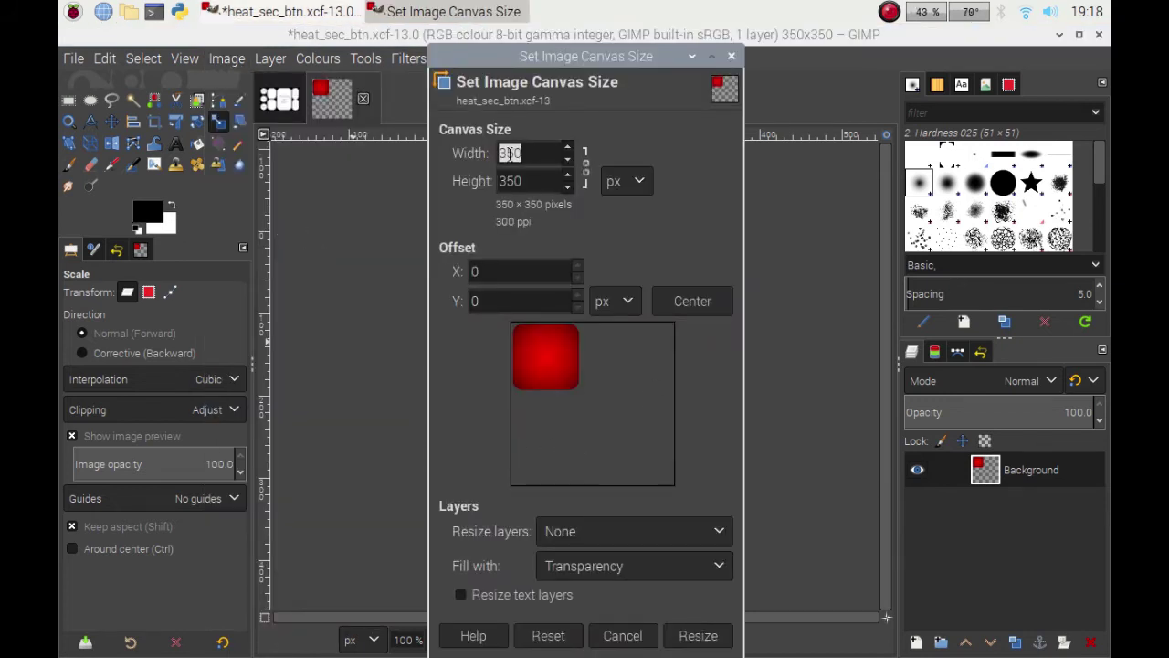
click(505, 157)
text(1)
click(510, 181)
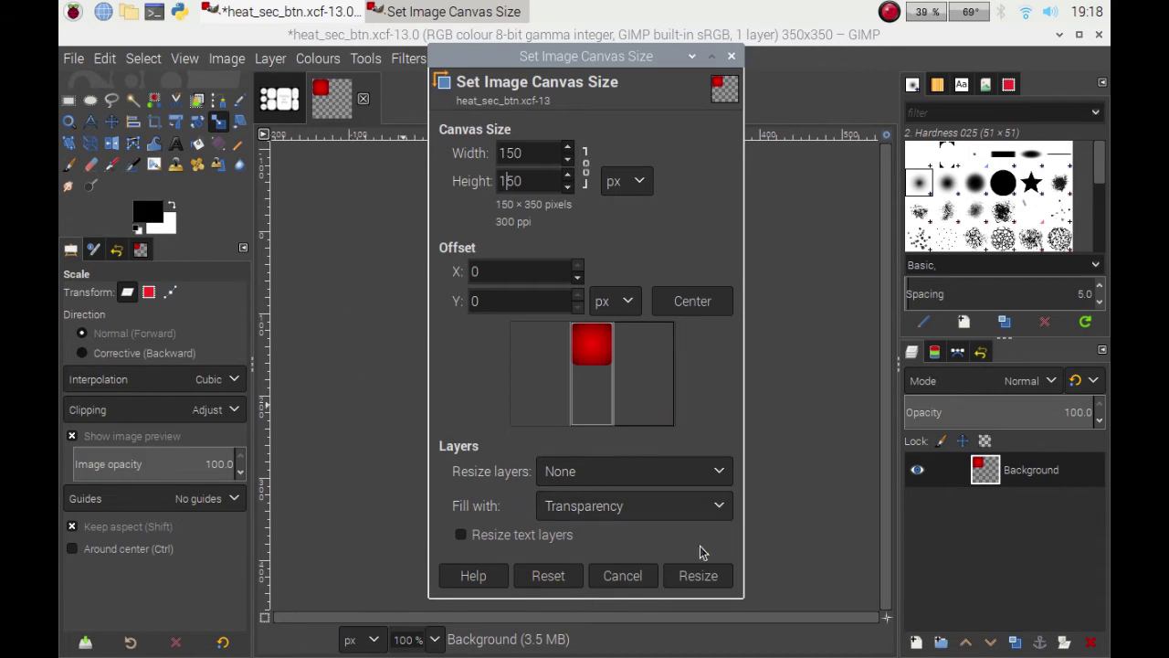
click(700, 575)
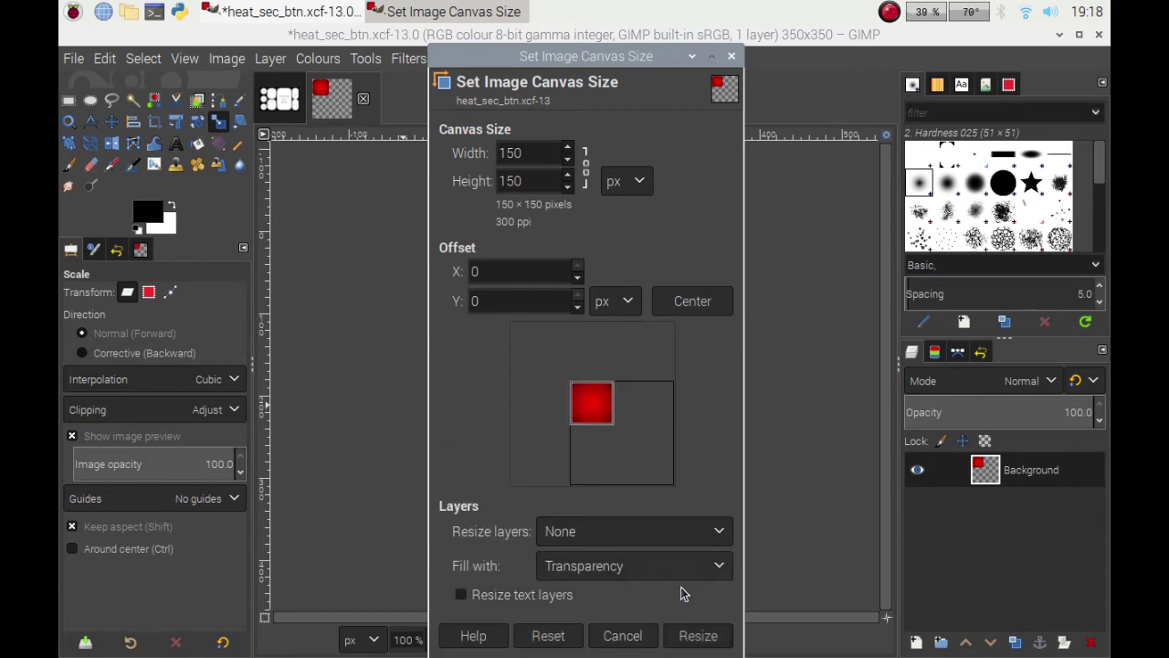
click(697, 636)
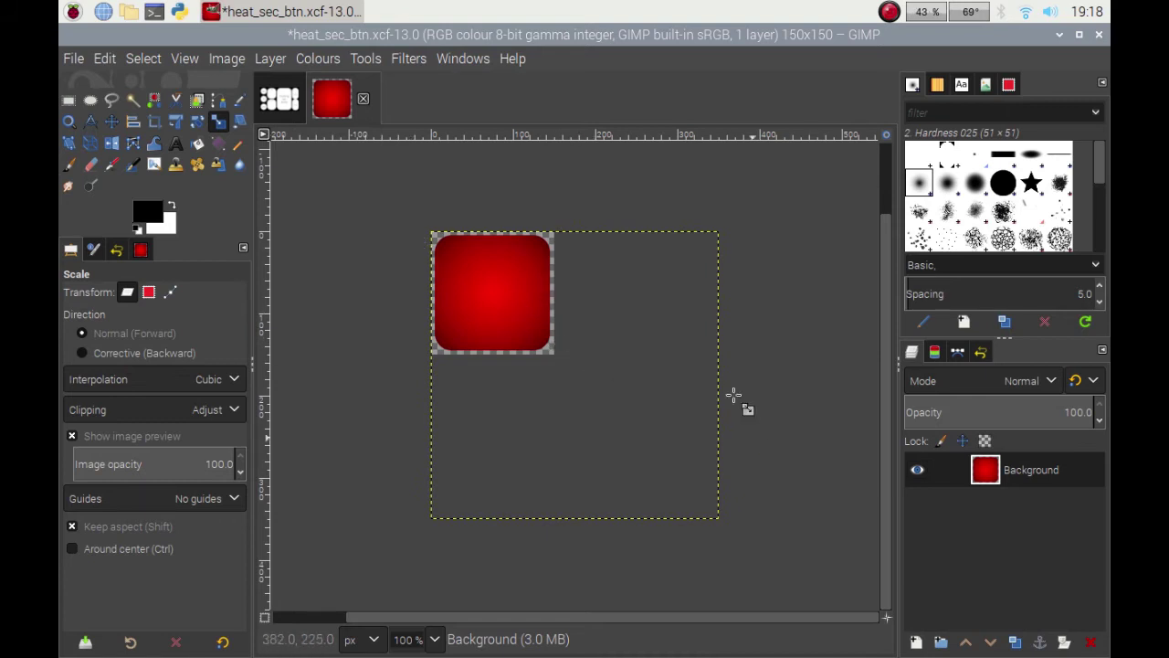
right_click(991, 475)
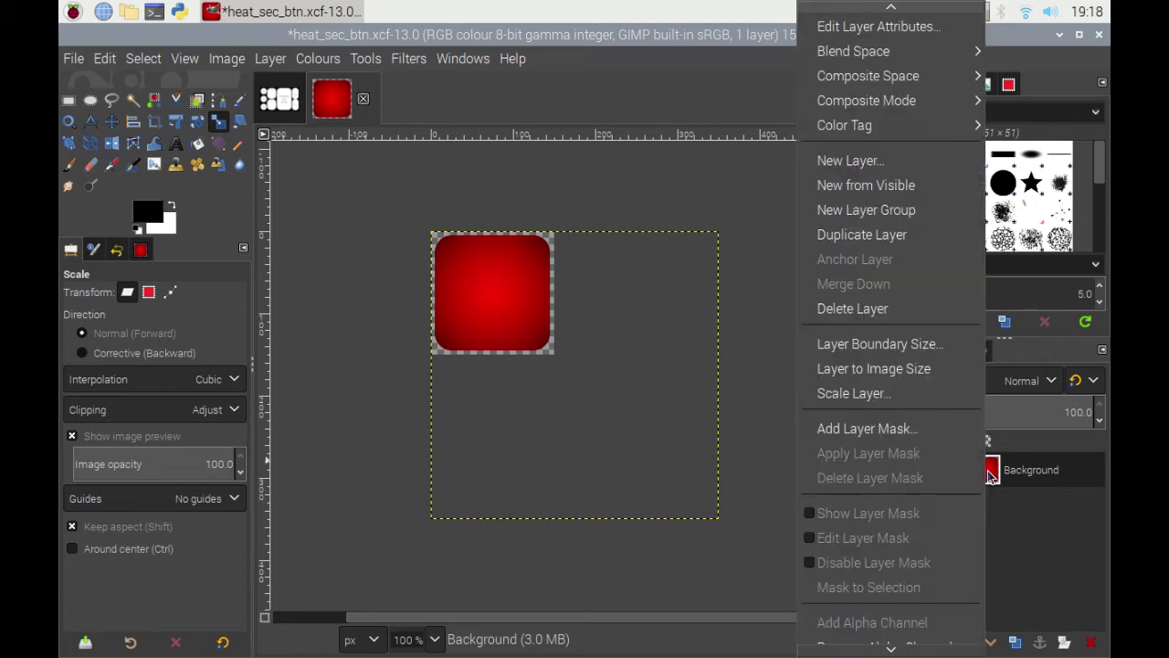
scroll(887, 587, down, 2)
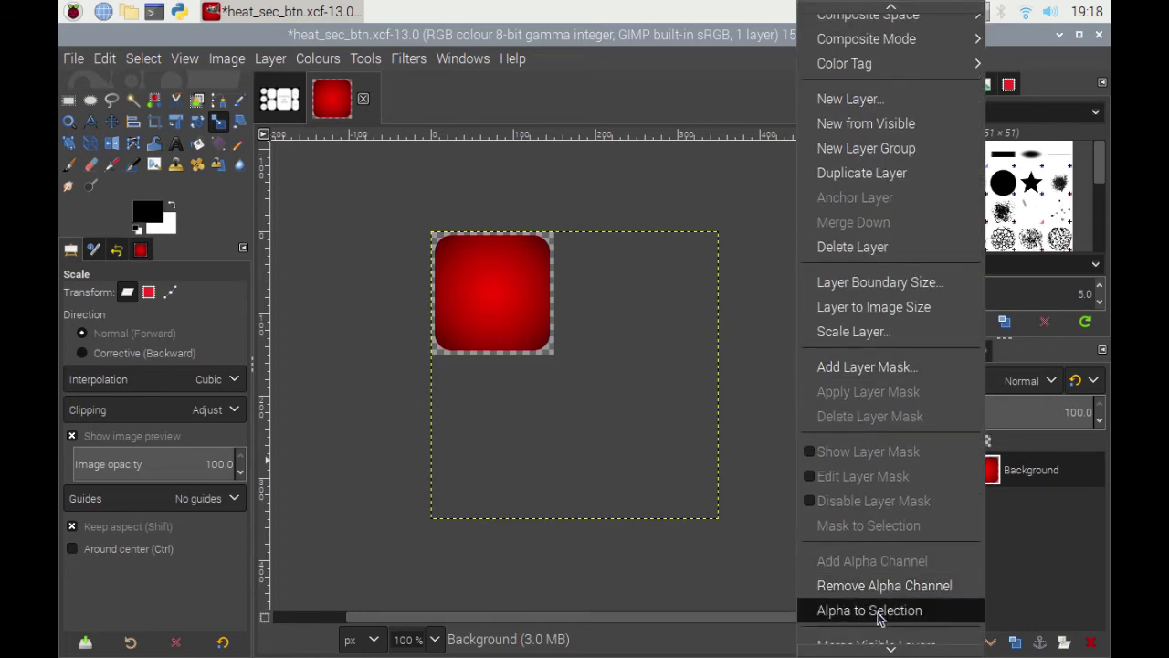
click(879, 610)
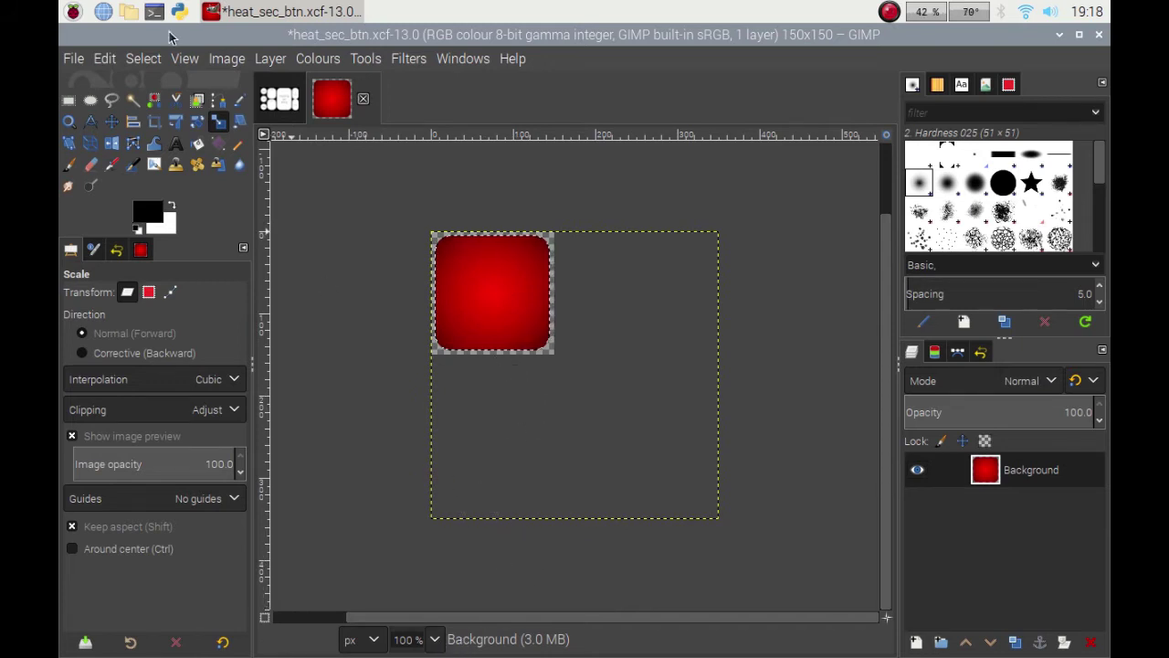
click(148, 58)
click(170, 110)
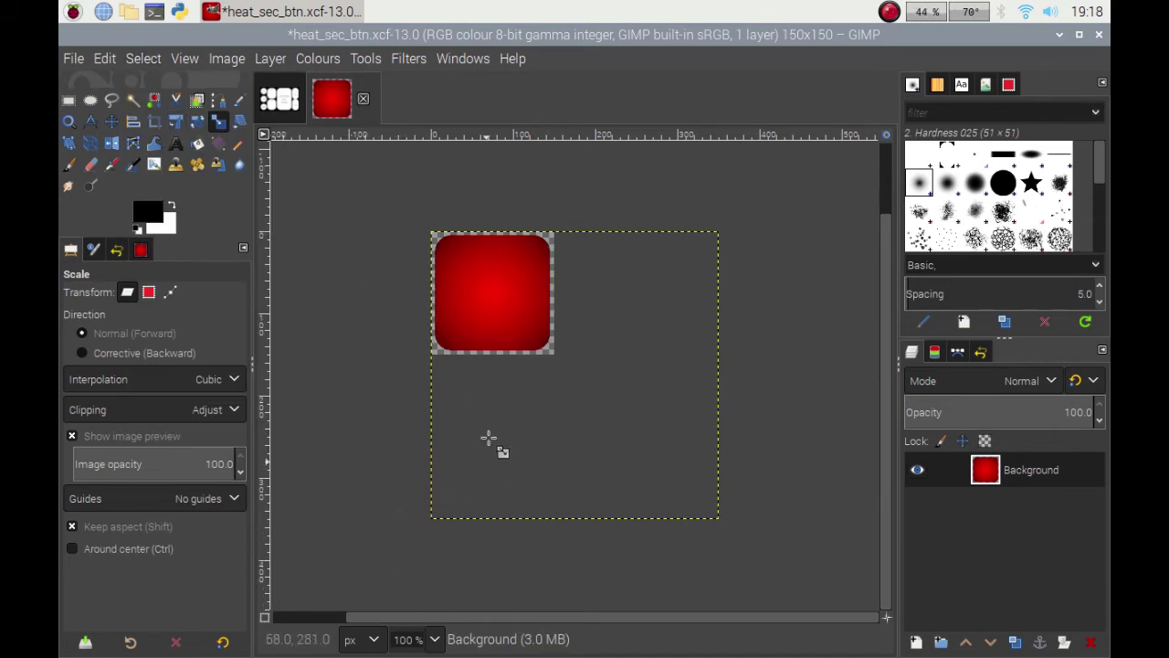
Add the black text BACK in Sans-serif at 30 px to the upper half of the red button.
click(436, 643)
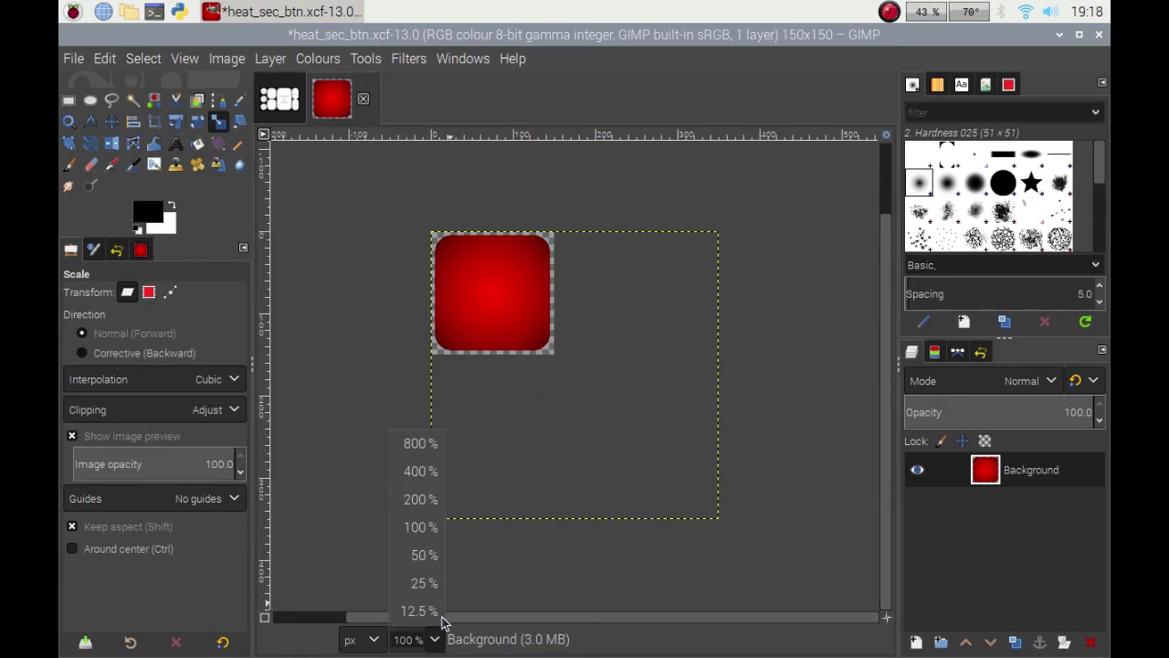
click(424, 496)
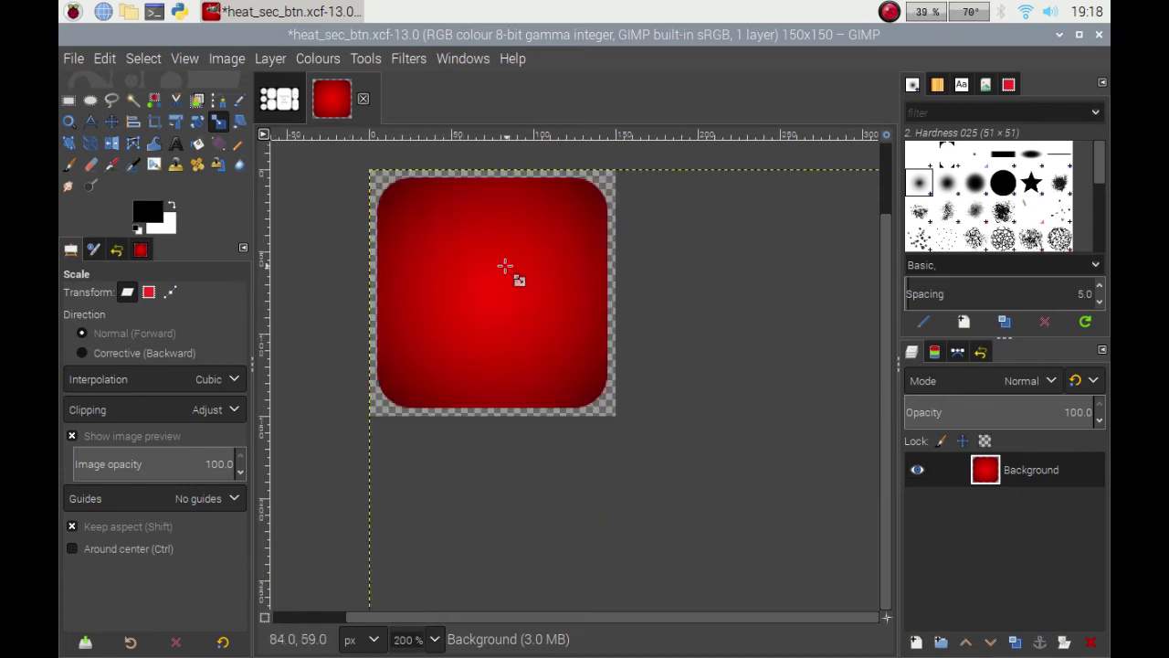
scroll(757, 493, up, 2)
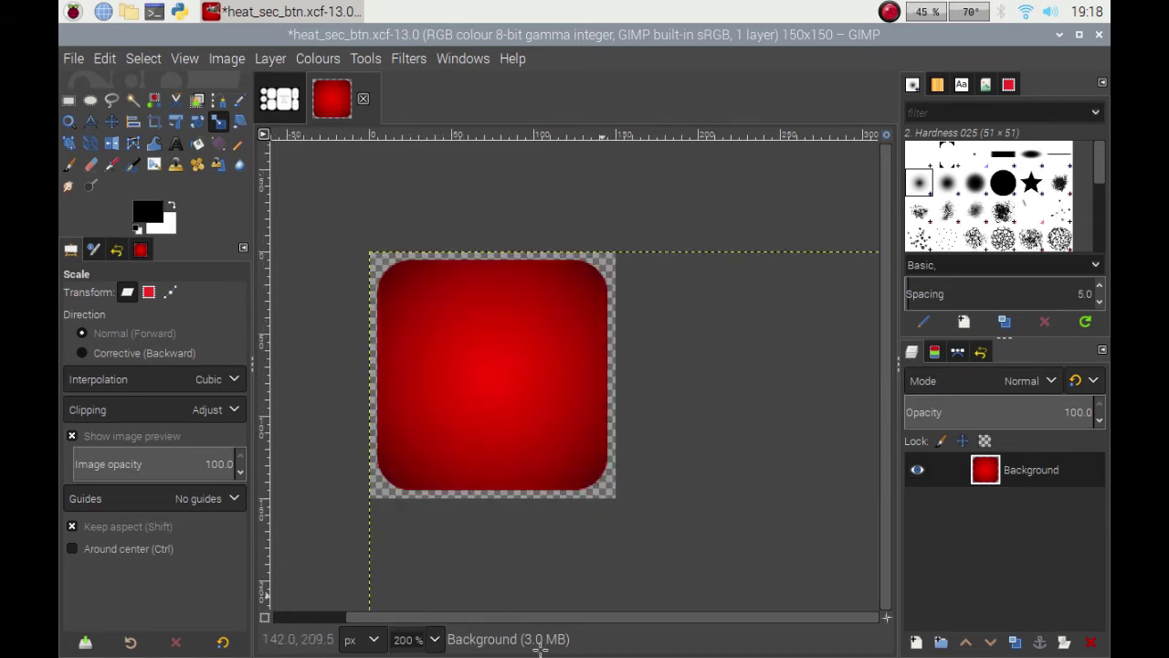
drag(544, 619, 378, 625)
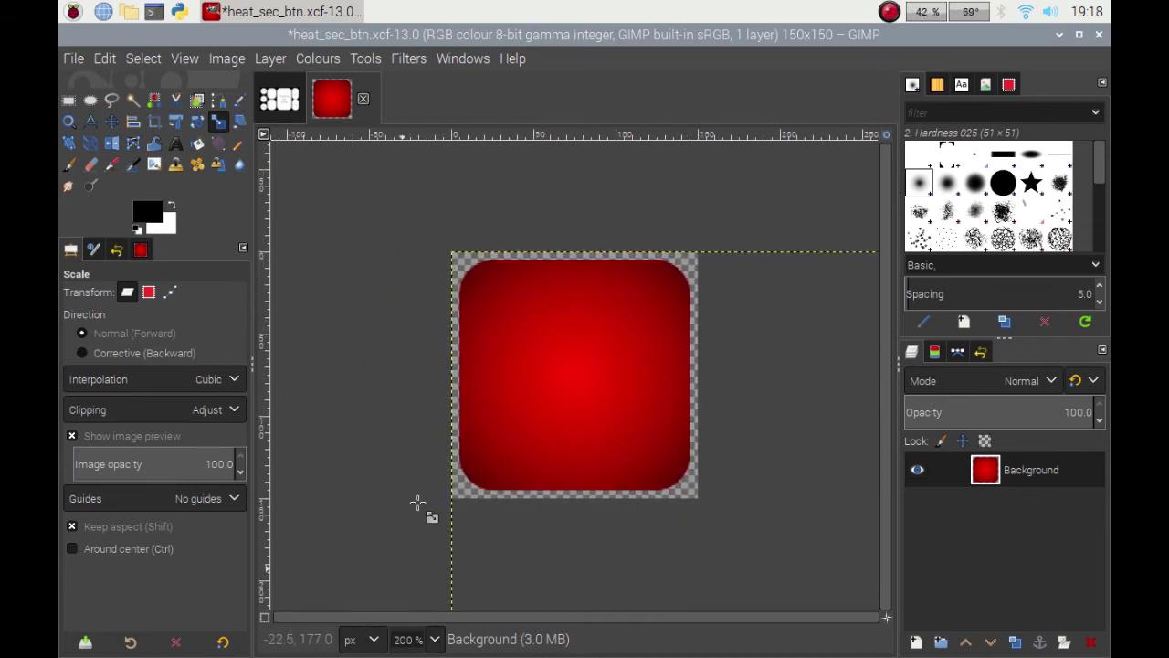
click(393, 548)
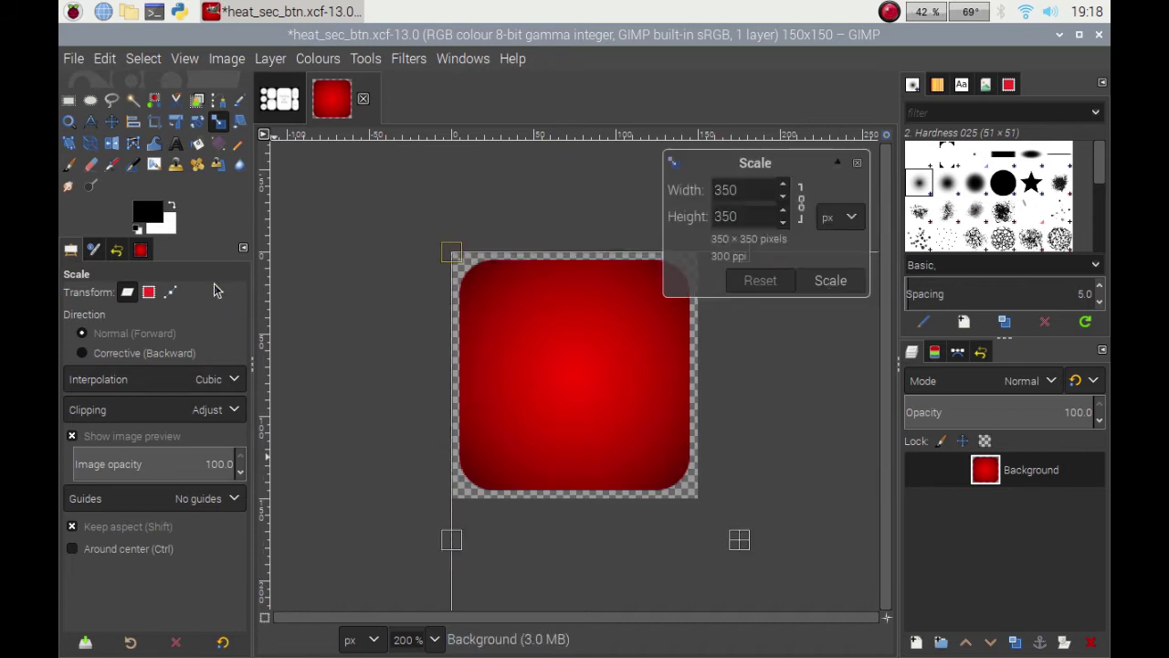
click(111, 121)
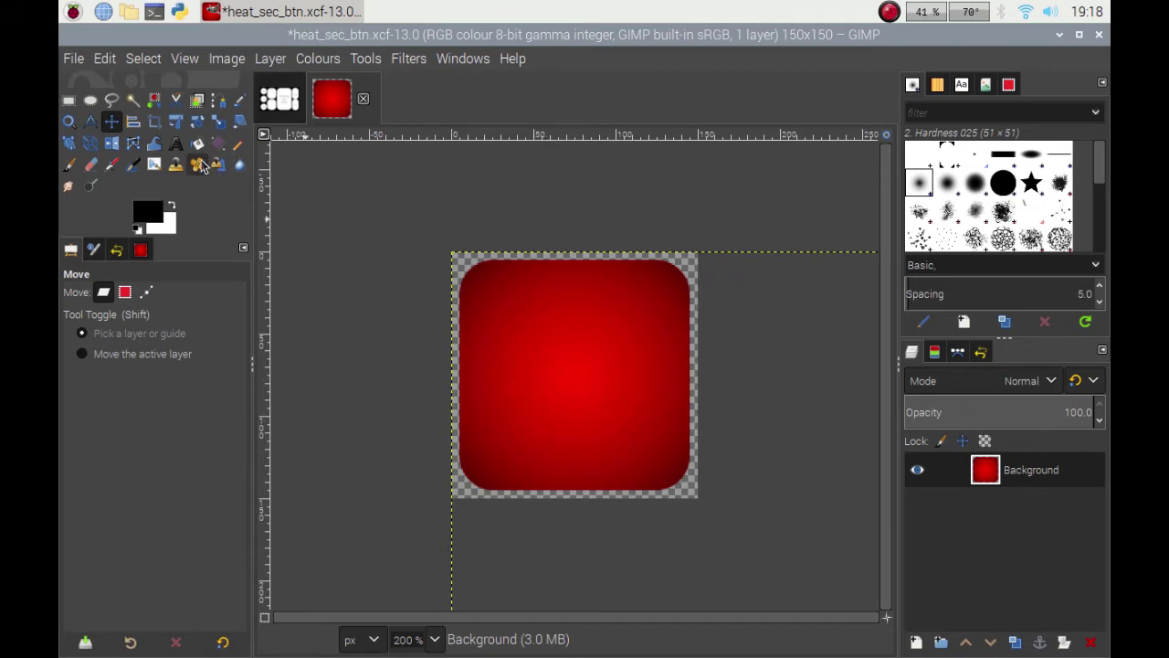
click(176, 145)
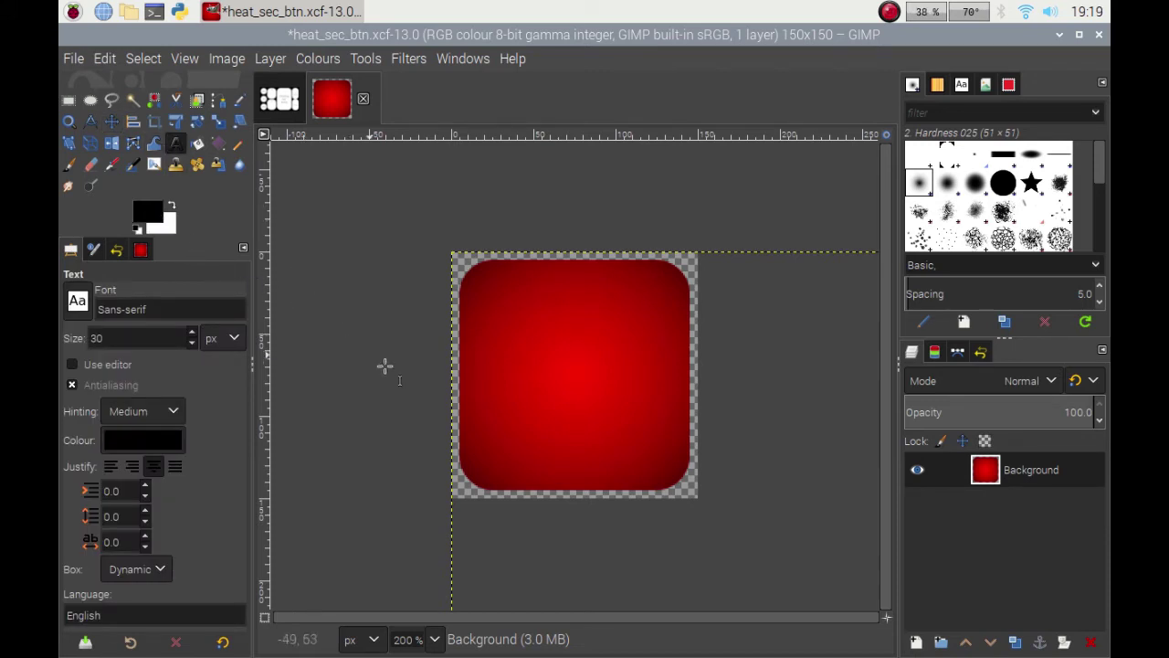
click(504, 316)
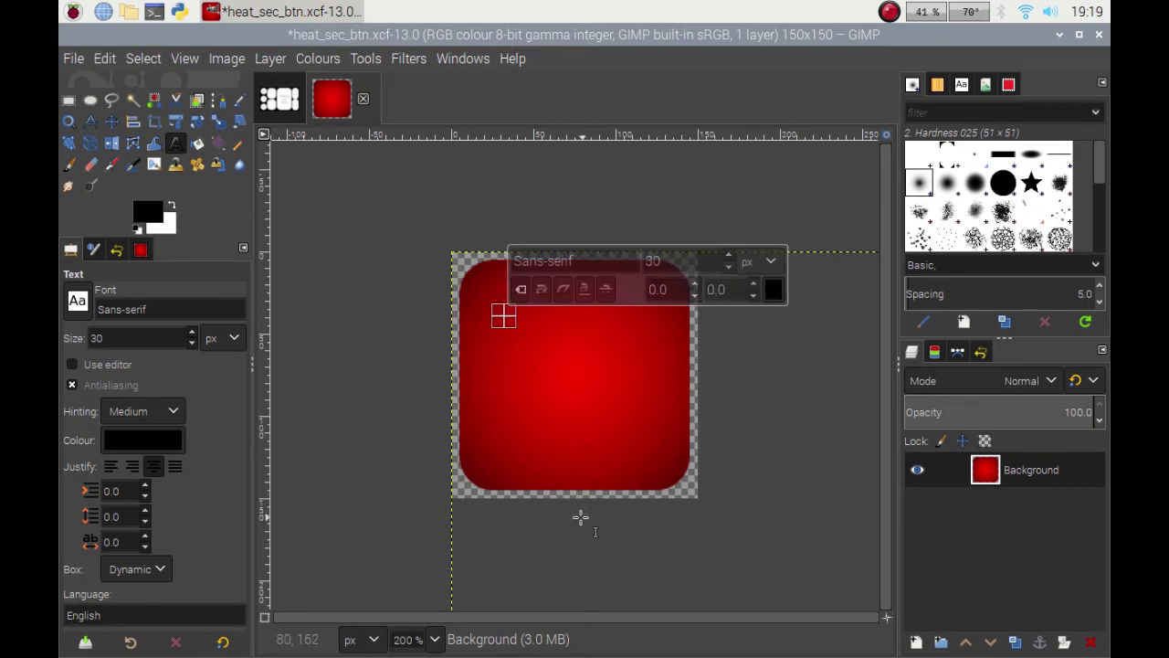
text(BACK)
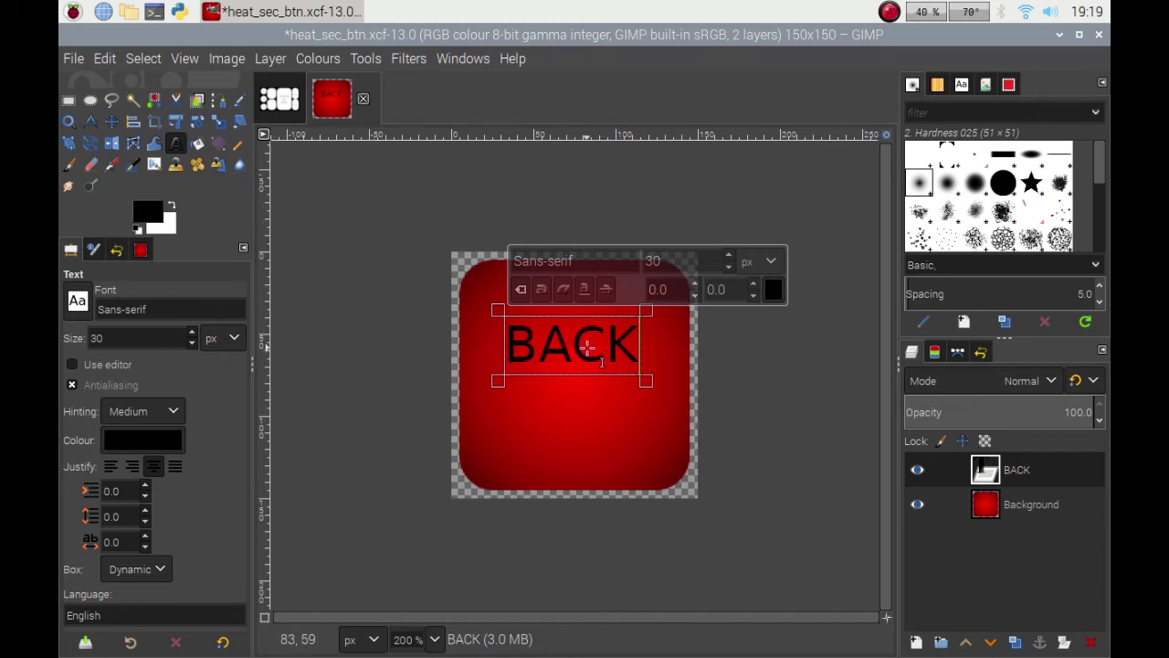
Centre the BACK text layer horizontally and vertically on the button with the Align tool.
click(133, 125)
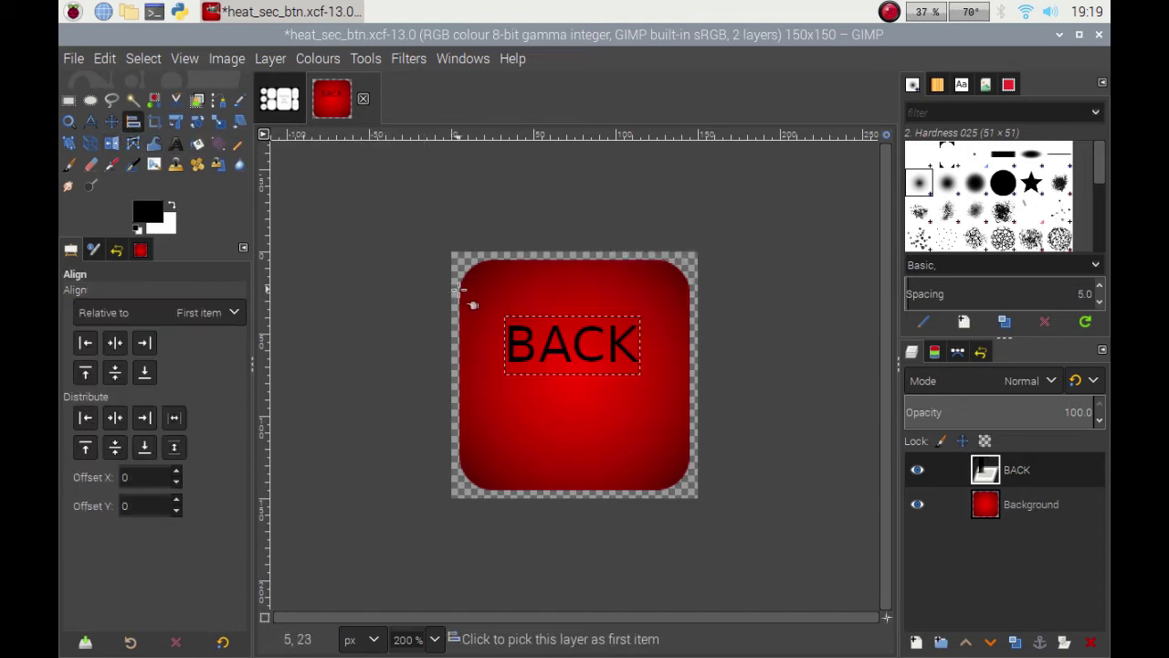
click(554, 348)
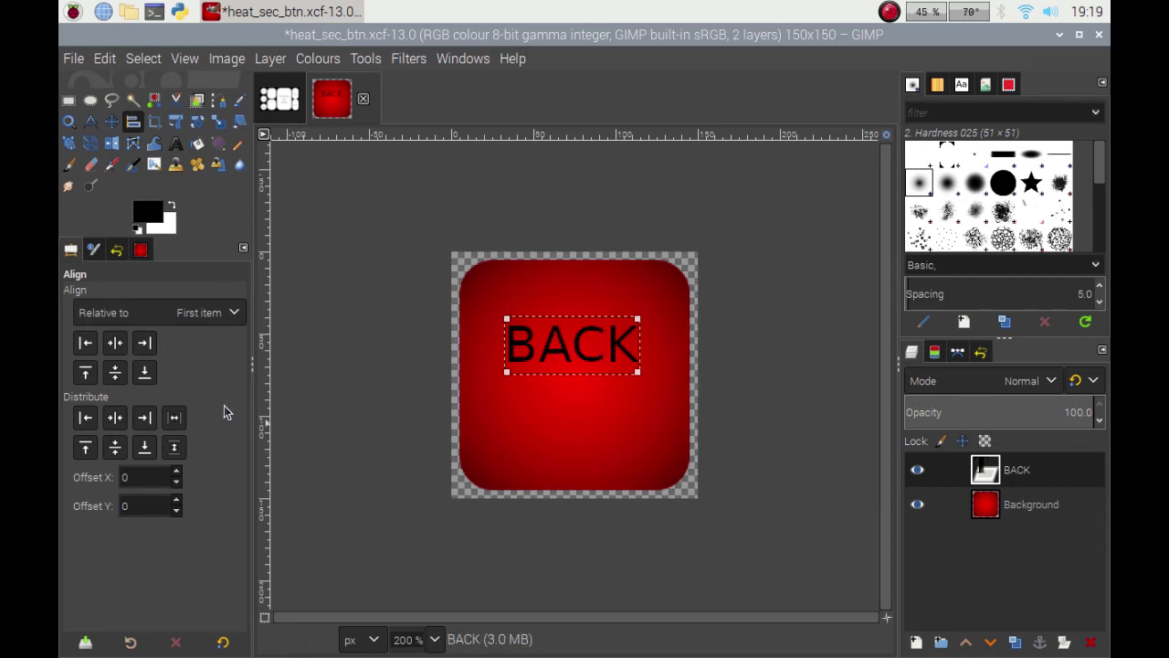
click(115, 343)
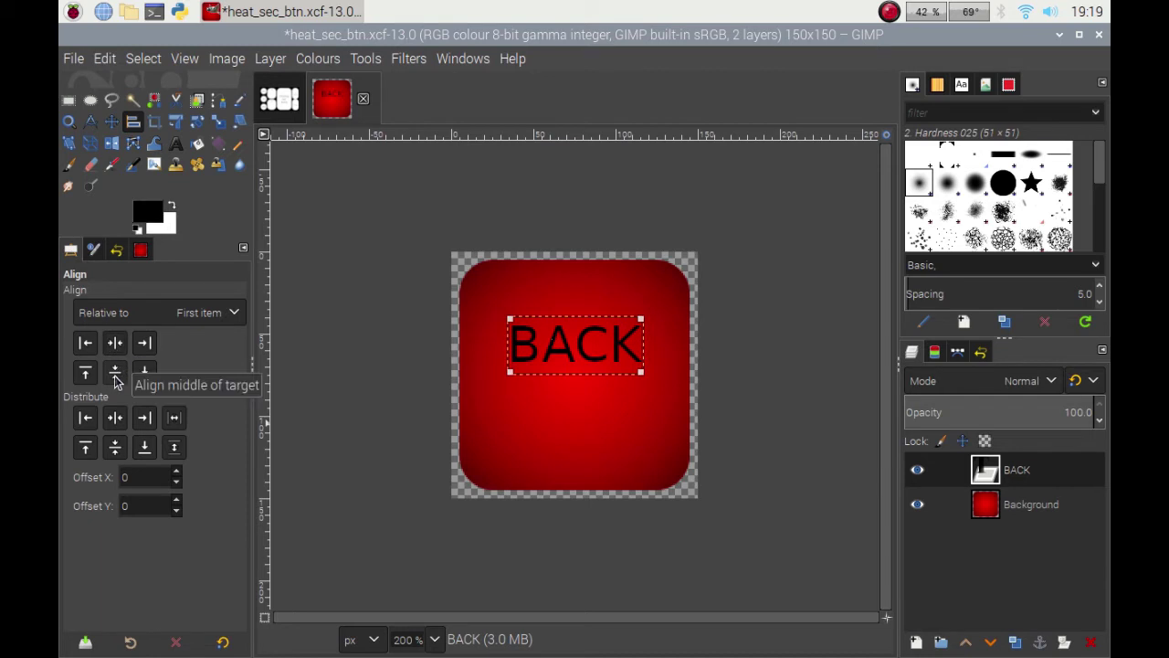
click(115, 375)
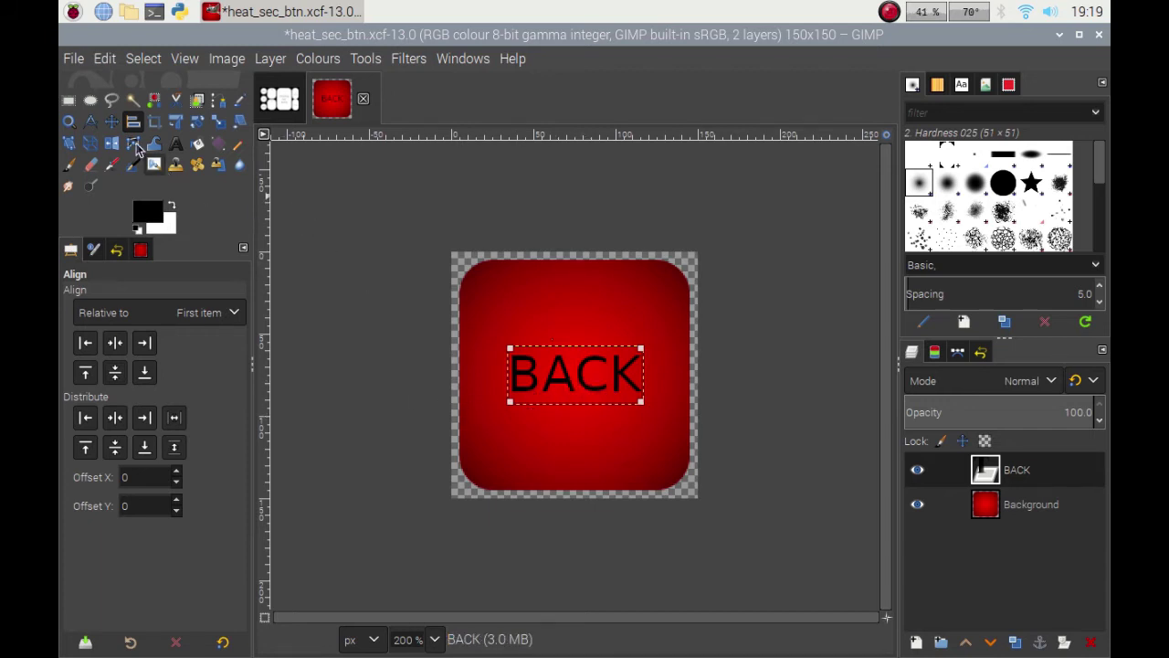
Export the BACK button to the Desktop as back_btn.png with the default PNG options.
click(75, 61)
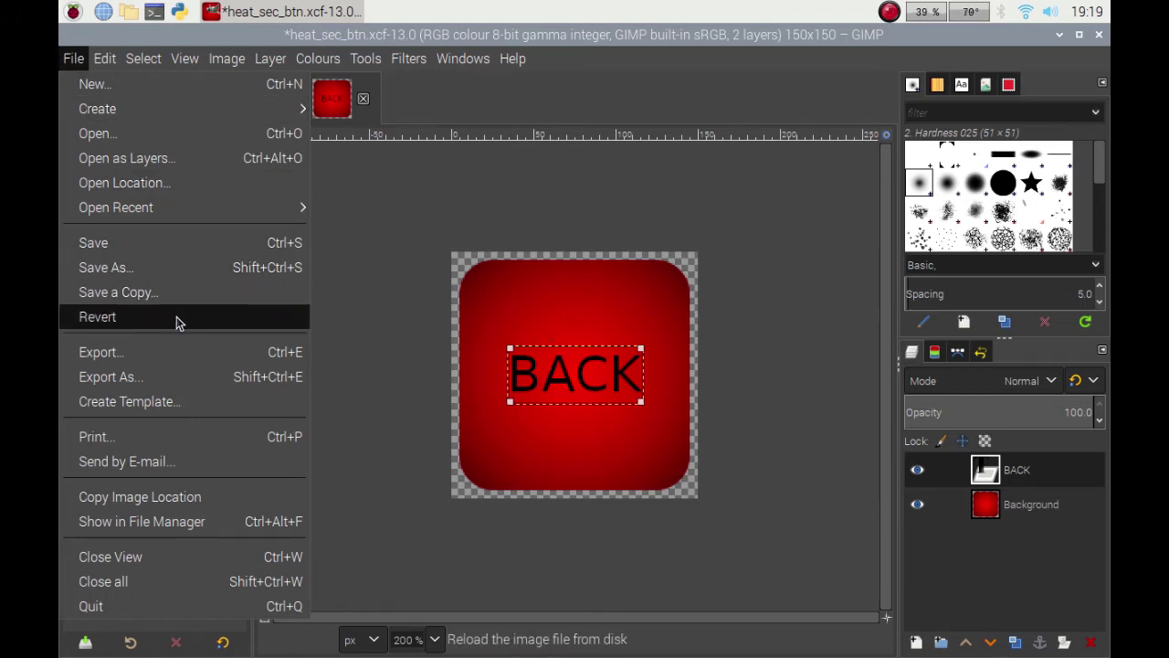
click(139, 383)
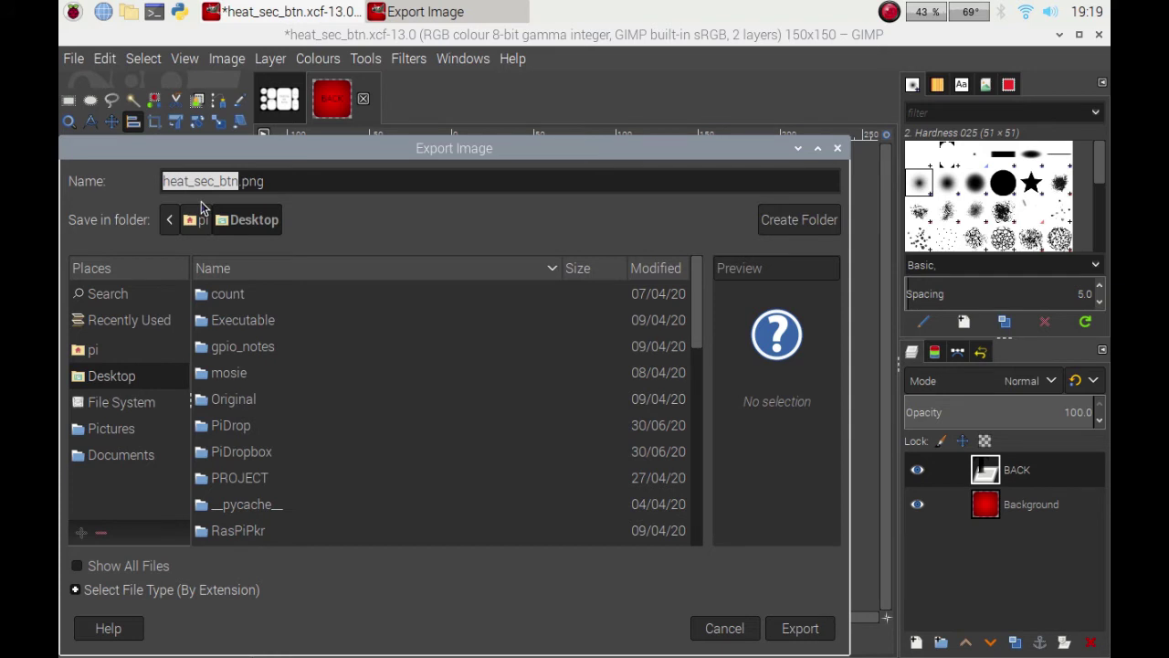
text(back_b)
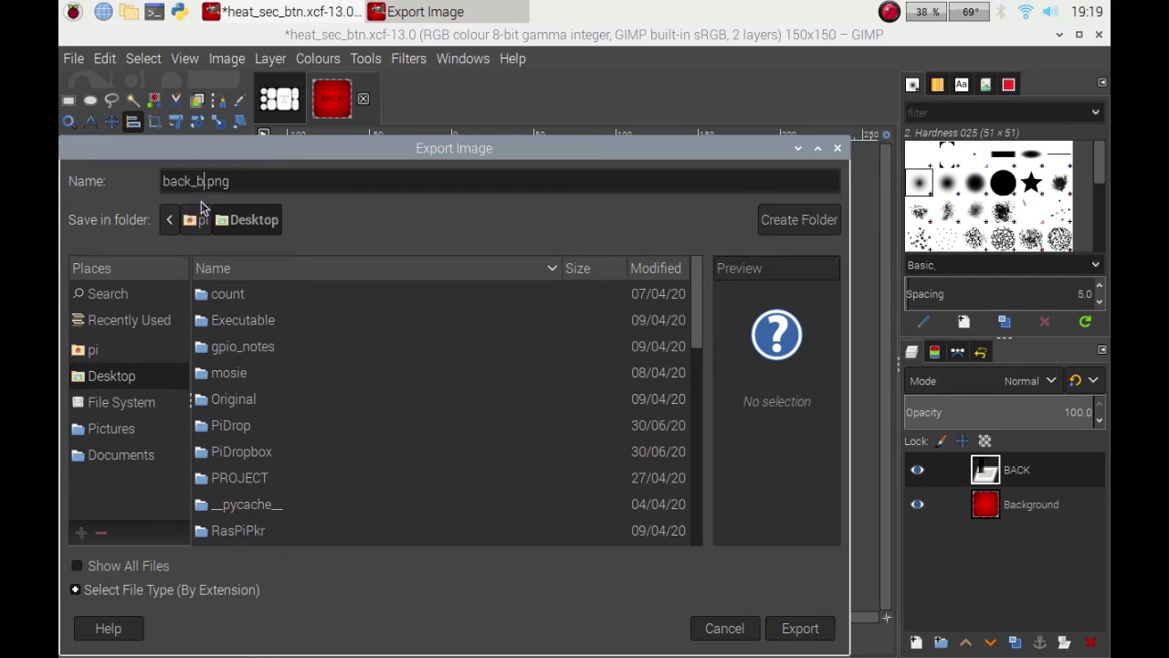
text(tn)
key(Return)
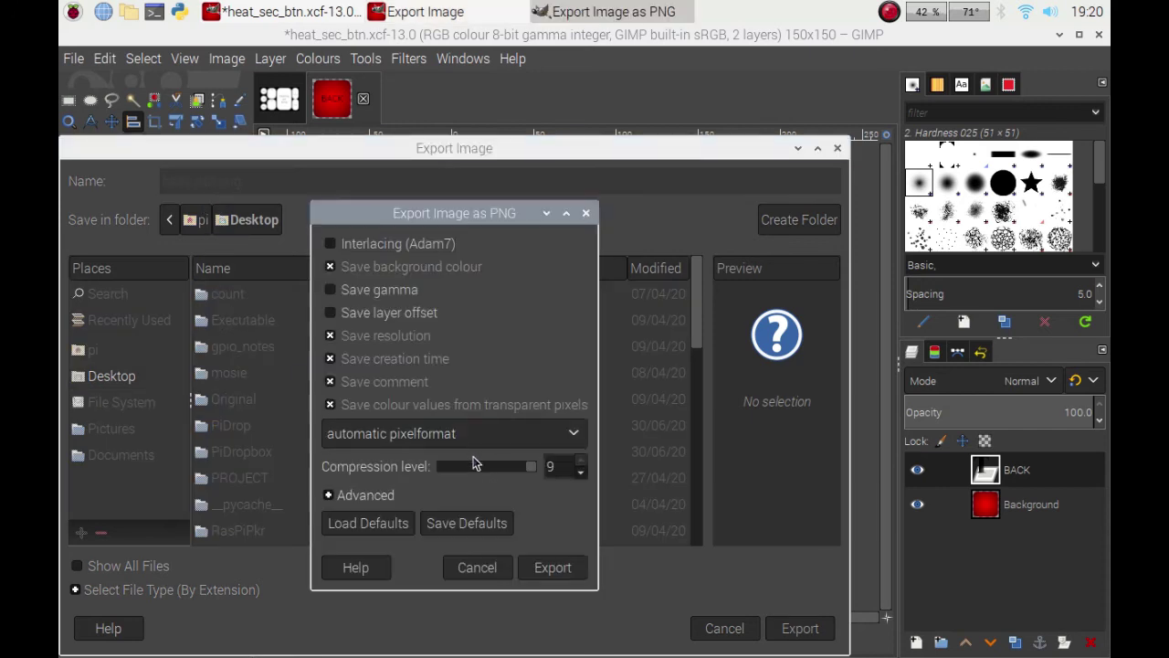
click(541, 573)
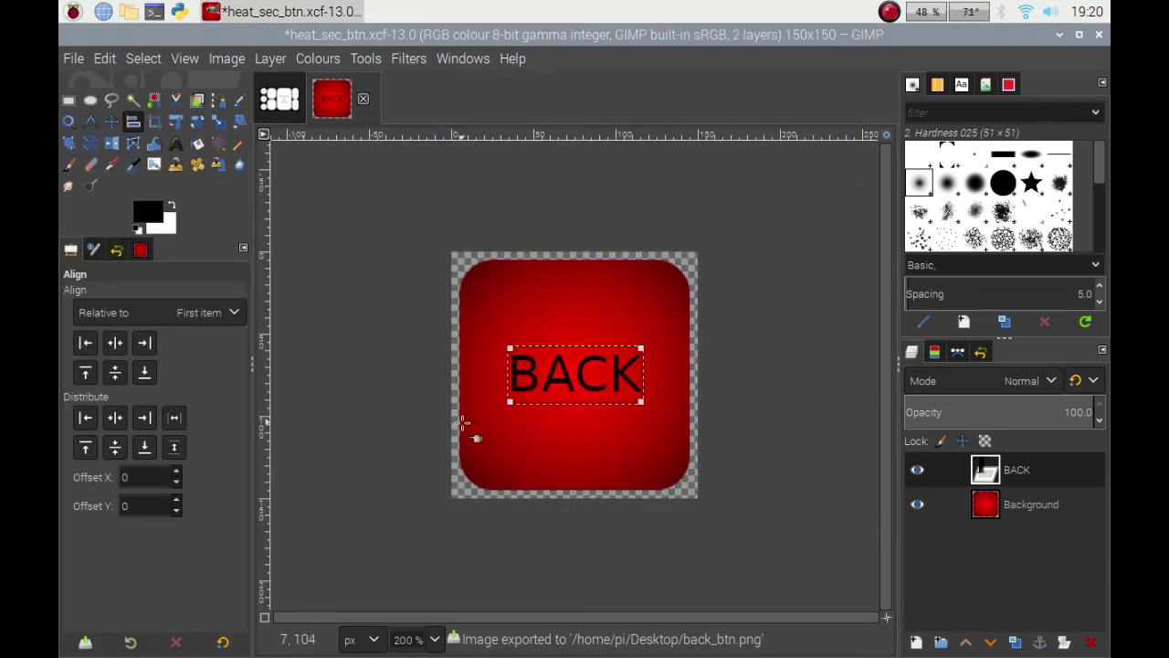
Replace the BACK text on the red button with +1HR.
click(176, 144)
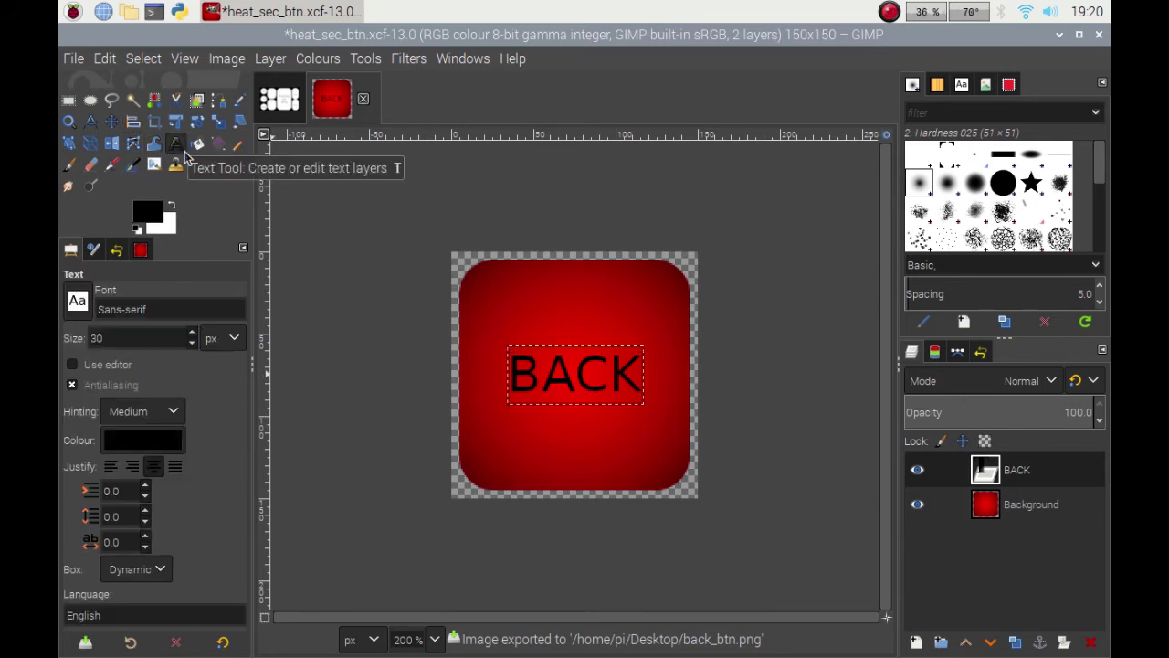
click(624, 369)
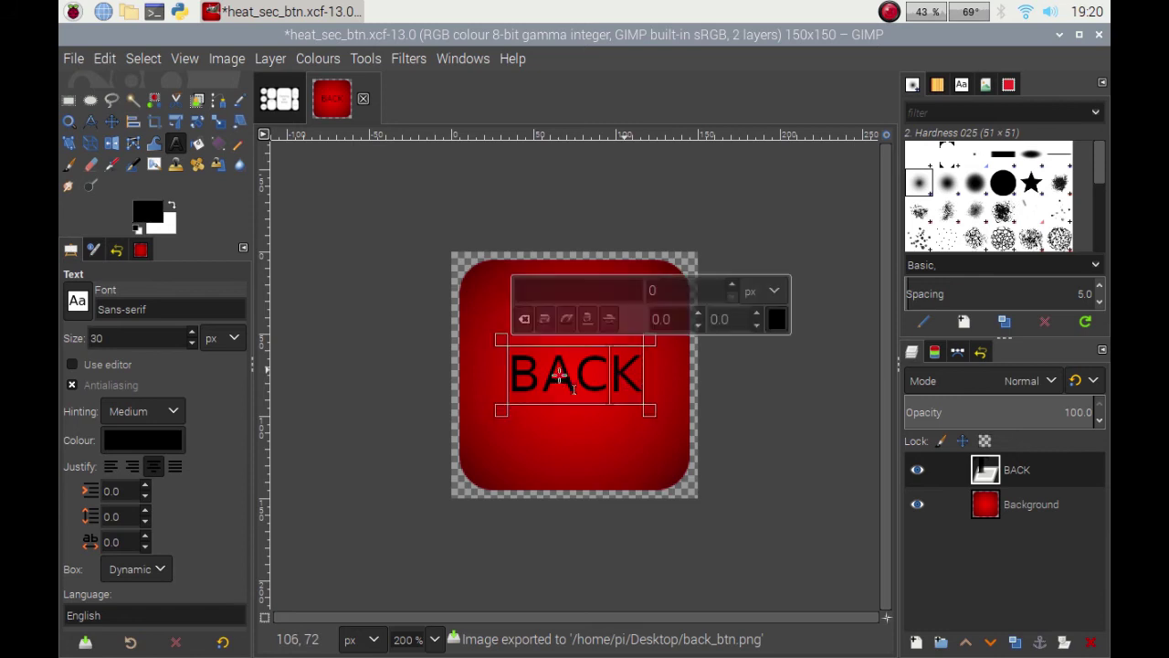
drag(629, 373, 508, 375)
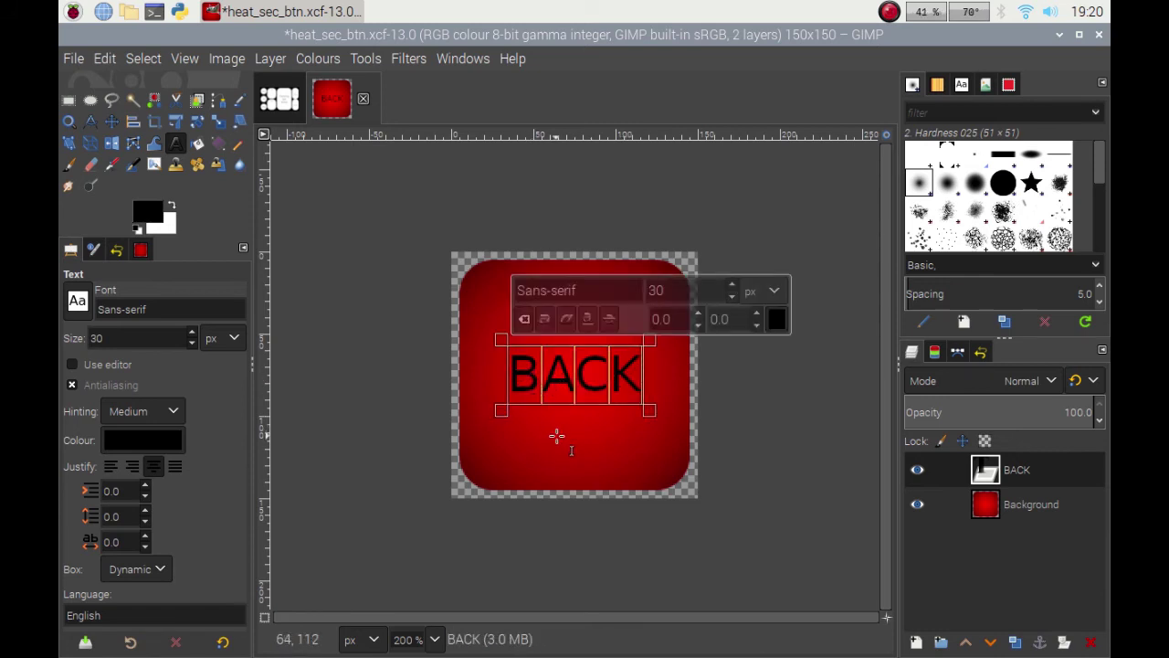
text(+)
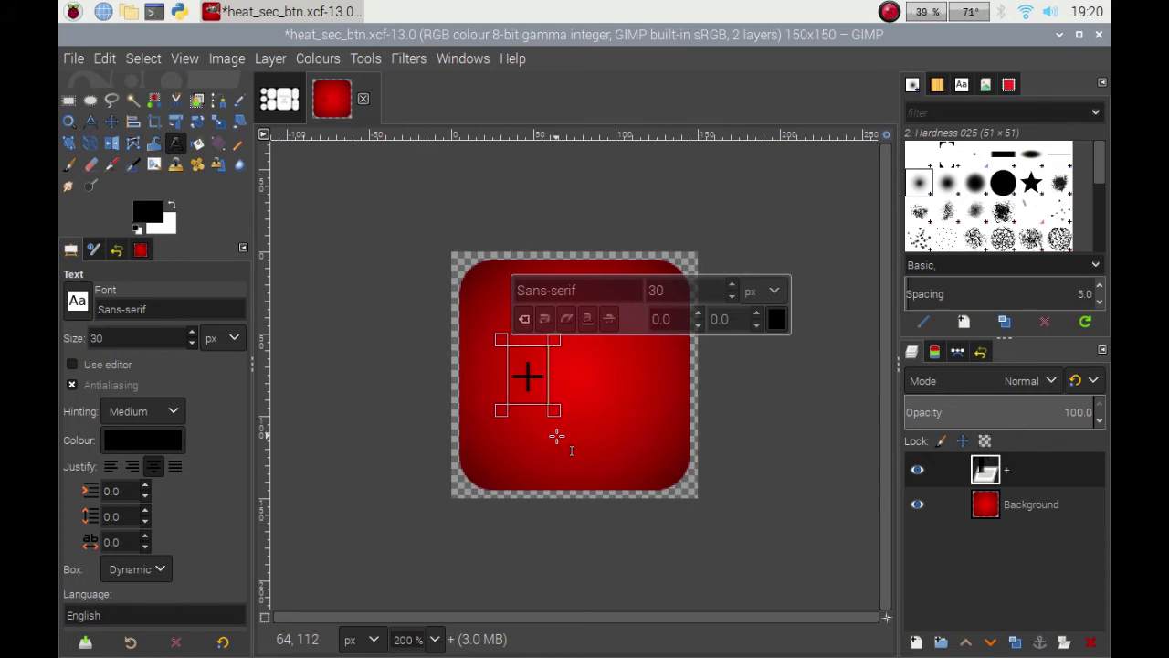
text(1HR)
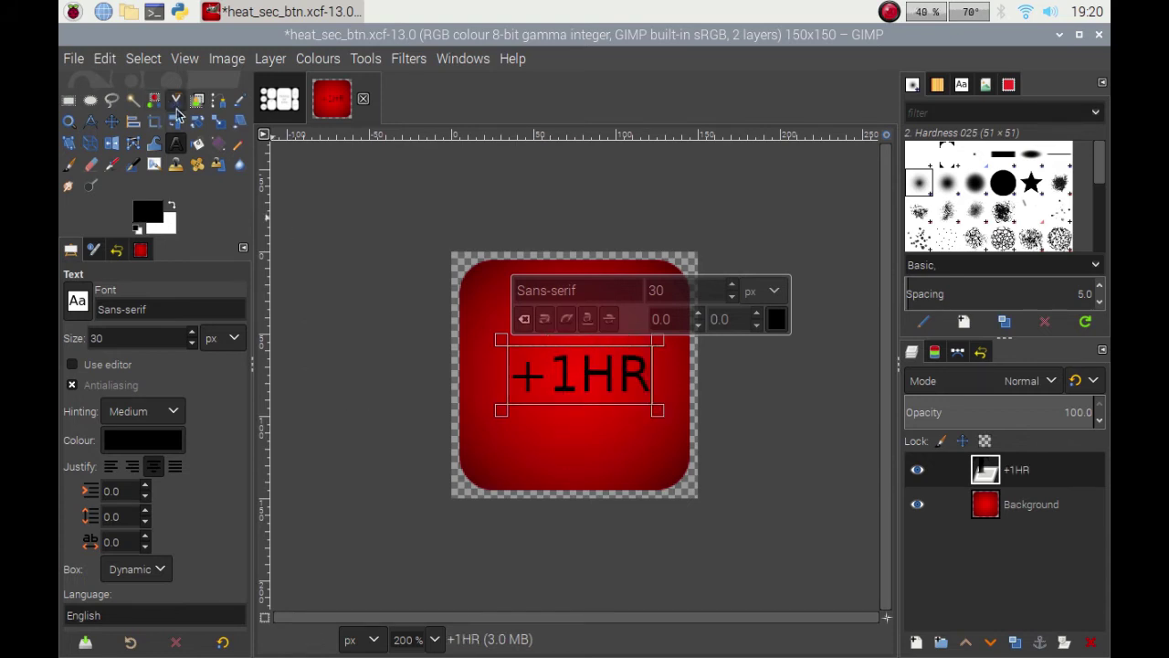
Centre the +1HR text layer vertically and horizontally on the button with the Align tool.
click(134, 143)
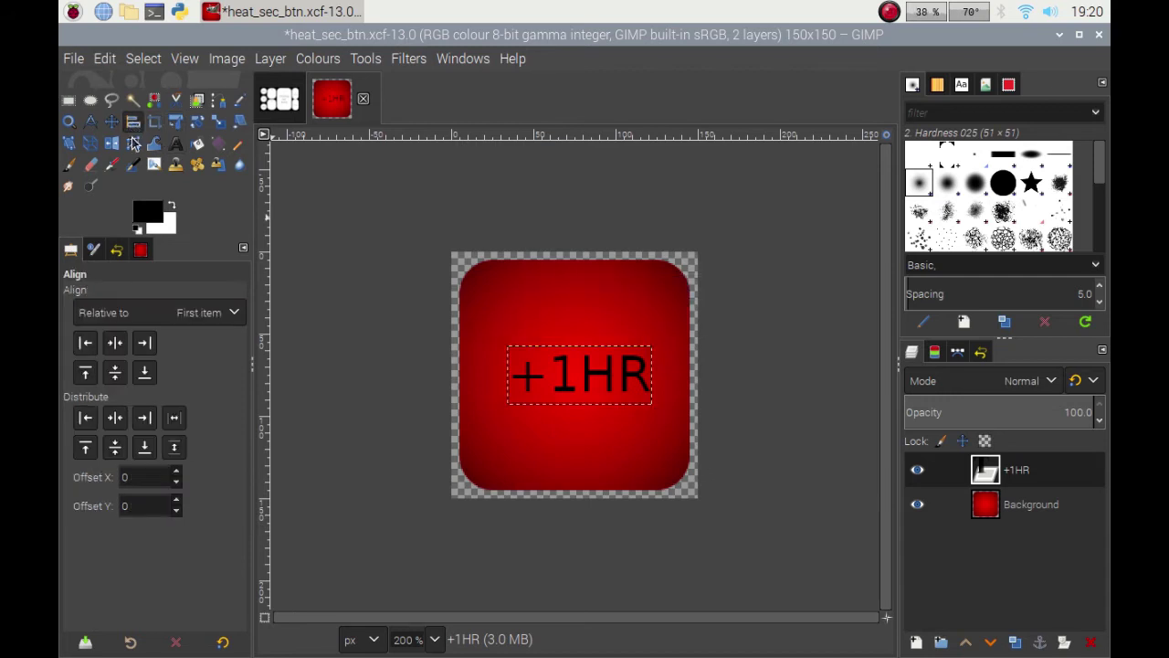
click(561, 381)
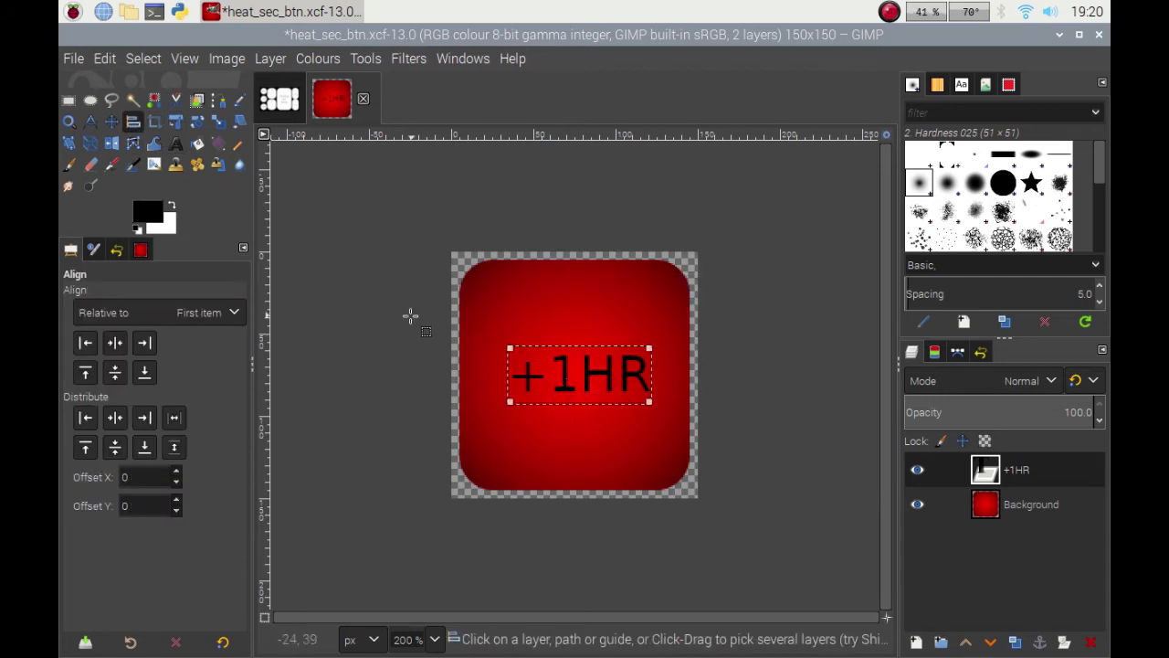
click(117, 373)
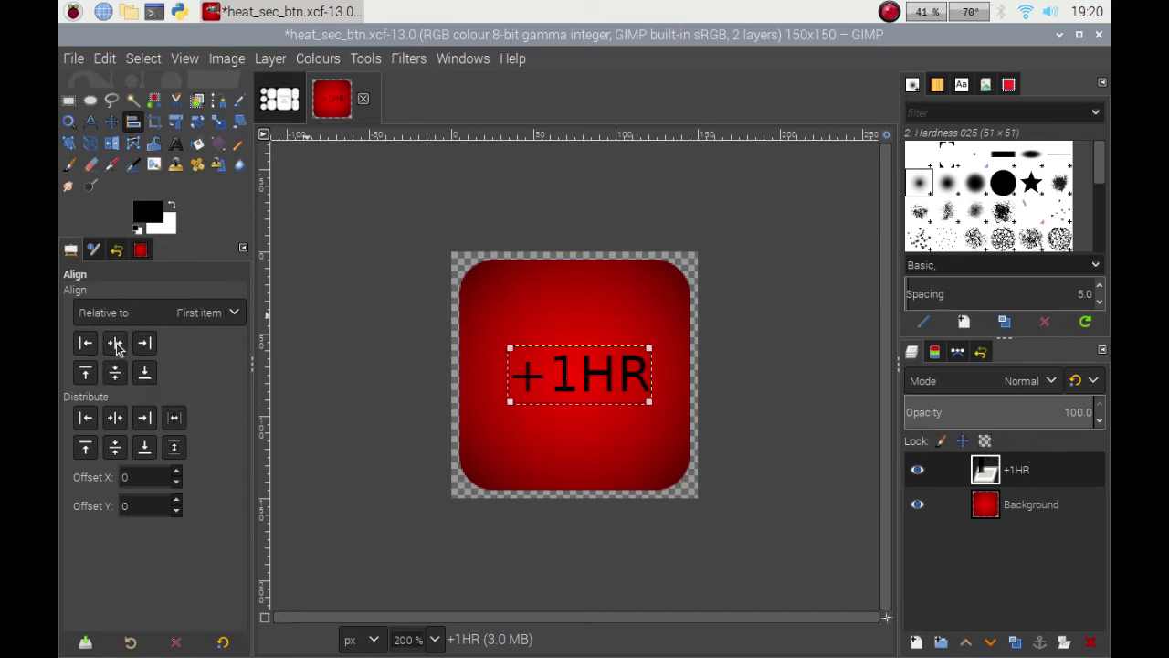
click(115, 343)
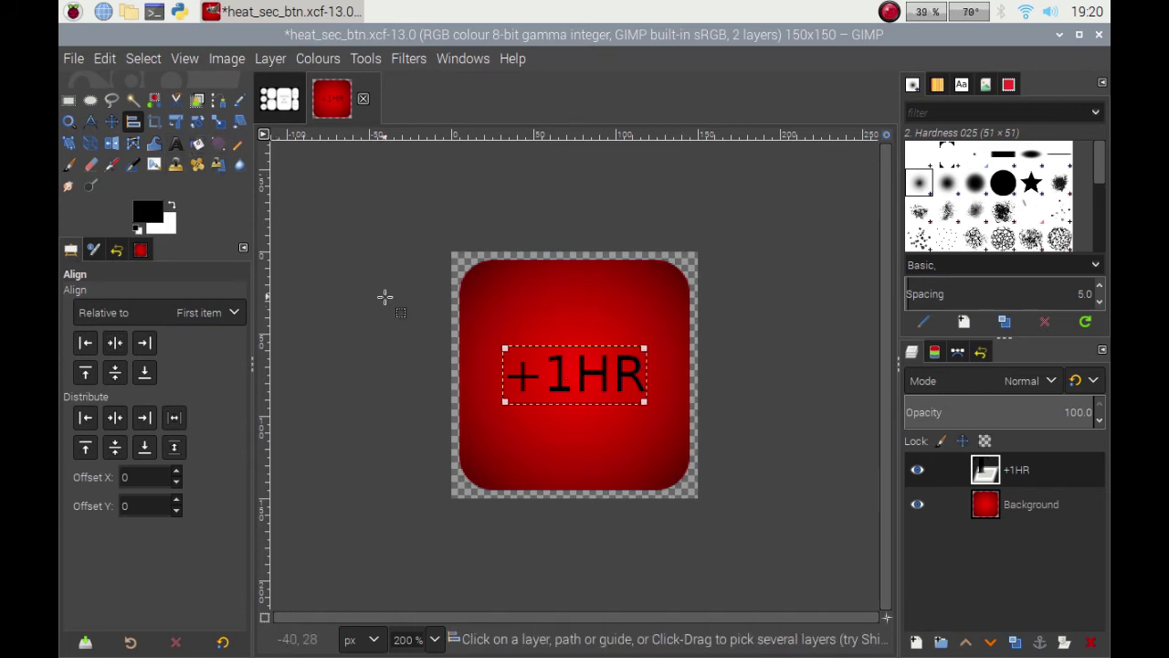
Export the +1HR button to the Desktop as plus_hour.png with the default PNG options.
click(80, 66)
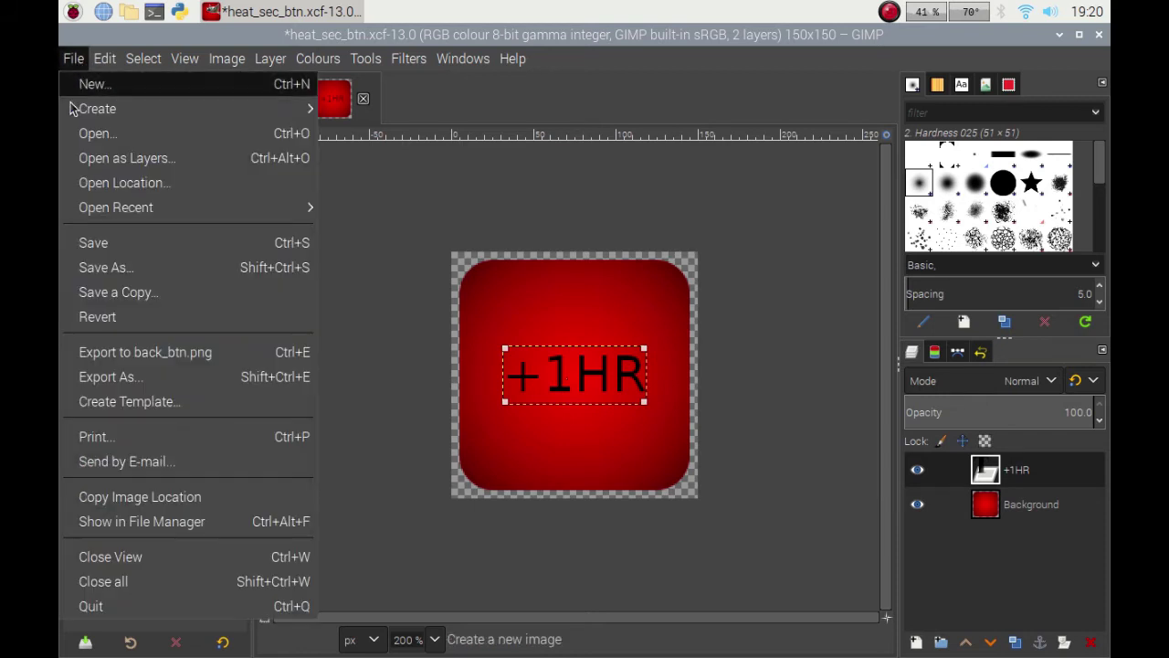
click(148, 374)
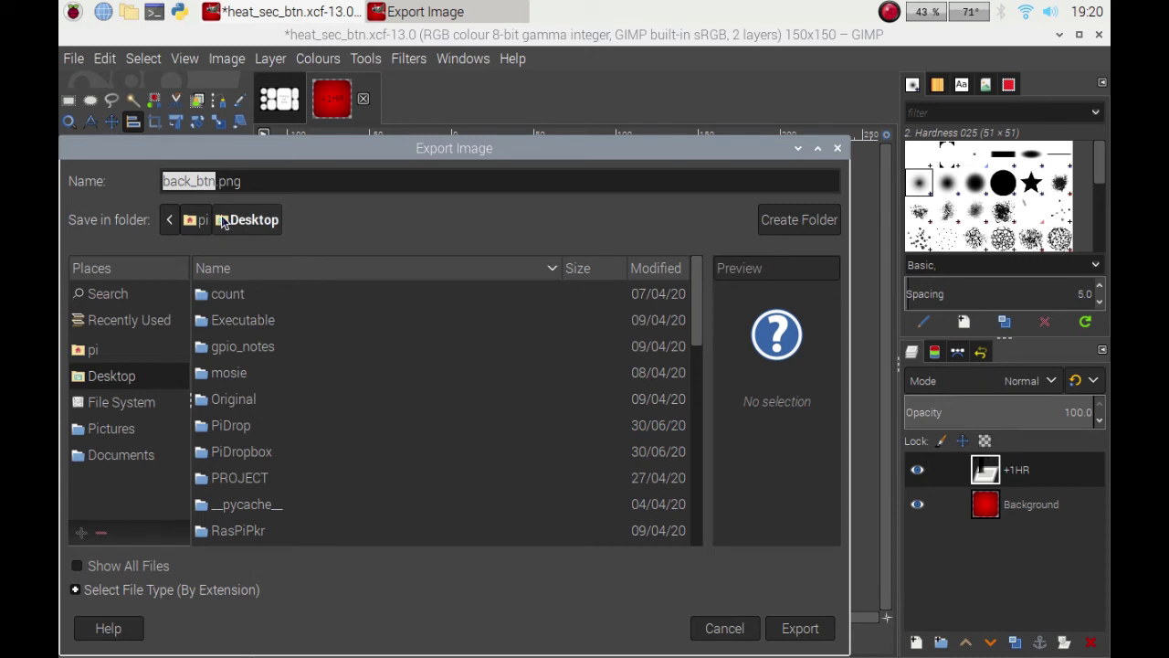
text(plus_)
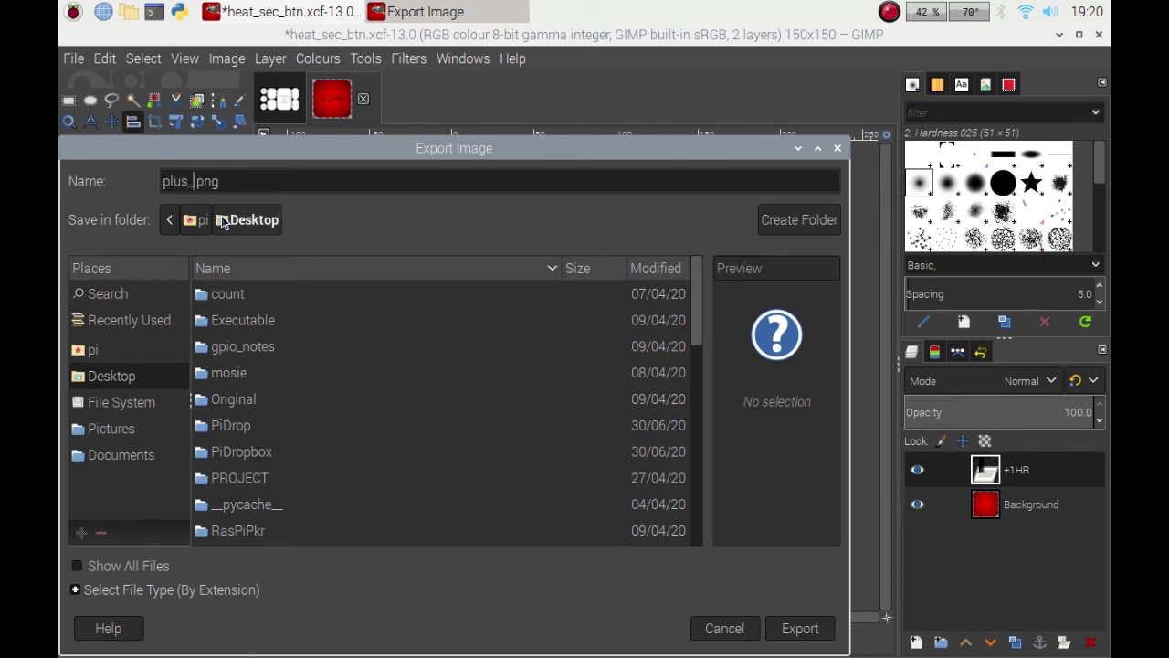
text(hour)
key(Return)
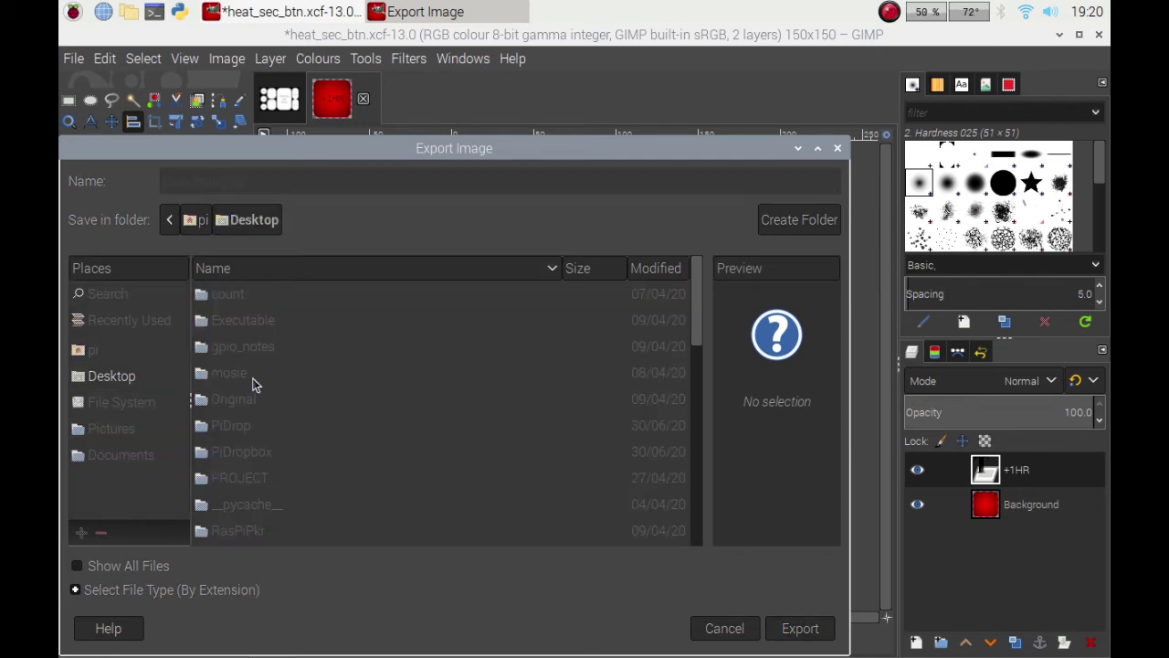
click(546, 568)
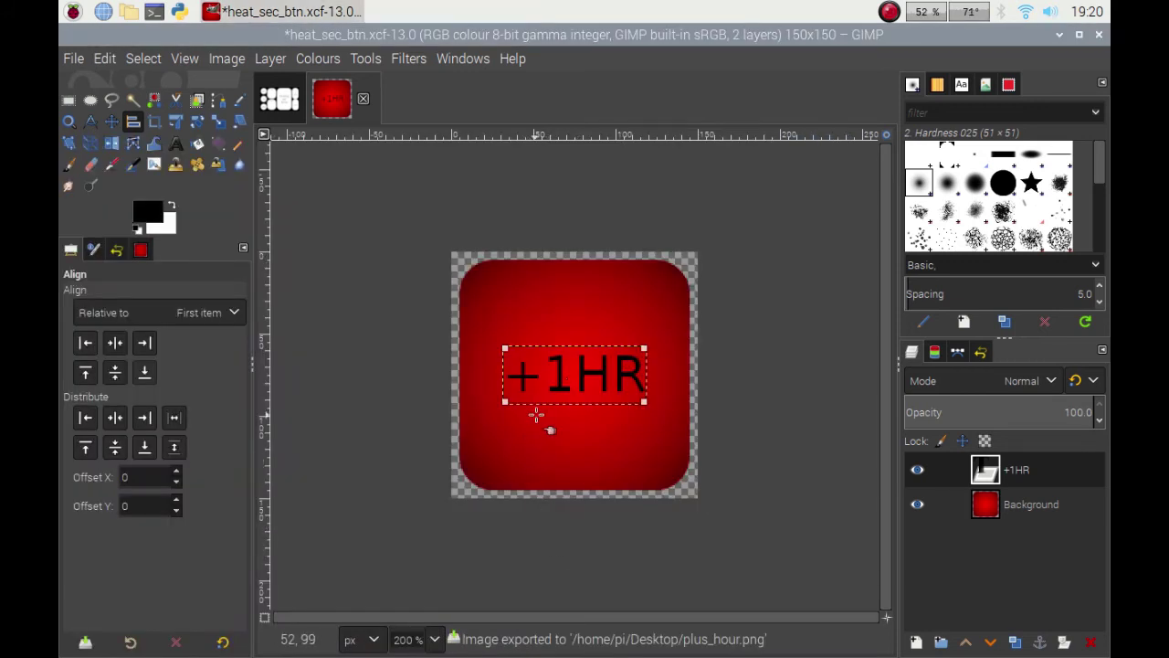
Replace the +1HR text with PROG and centre the text layer horizontally on the button with the Align tool.
click(176, 144)
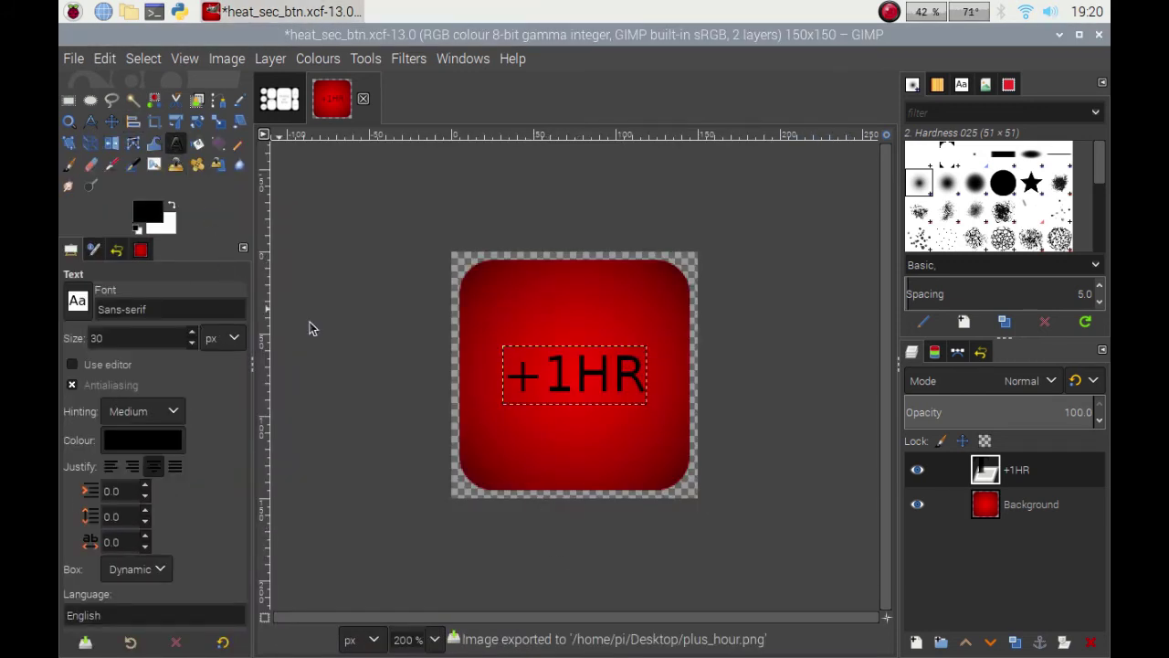
click(621, 368)
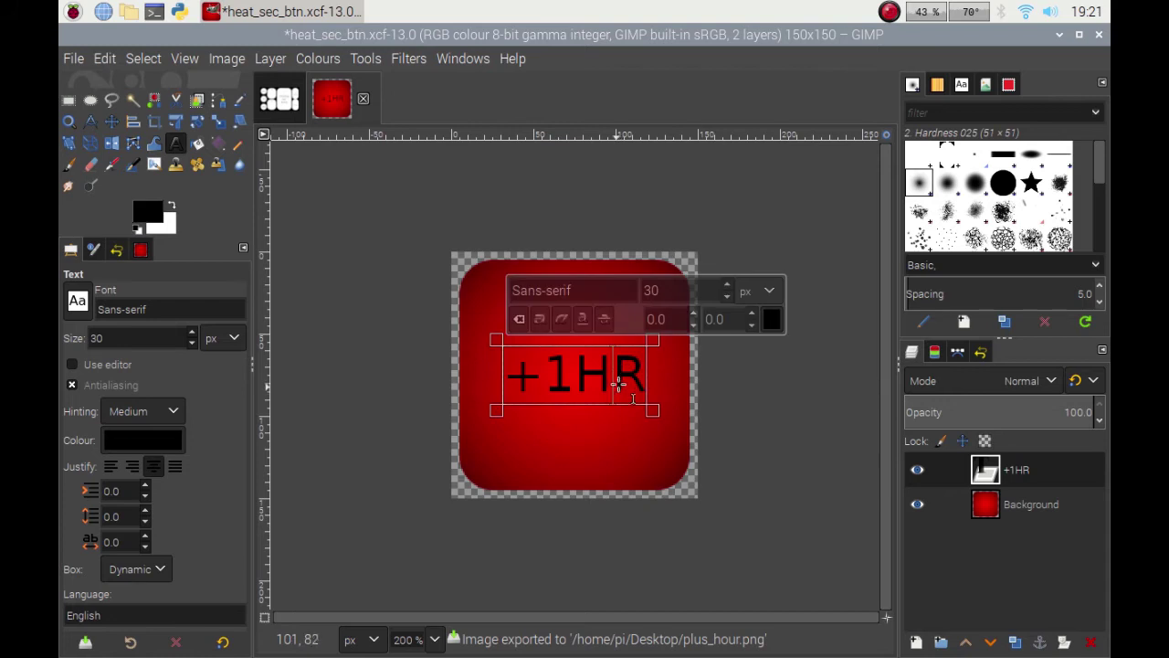
drag(634, 376, 503, 392)
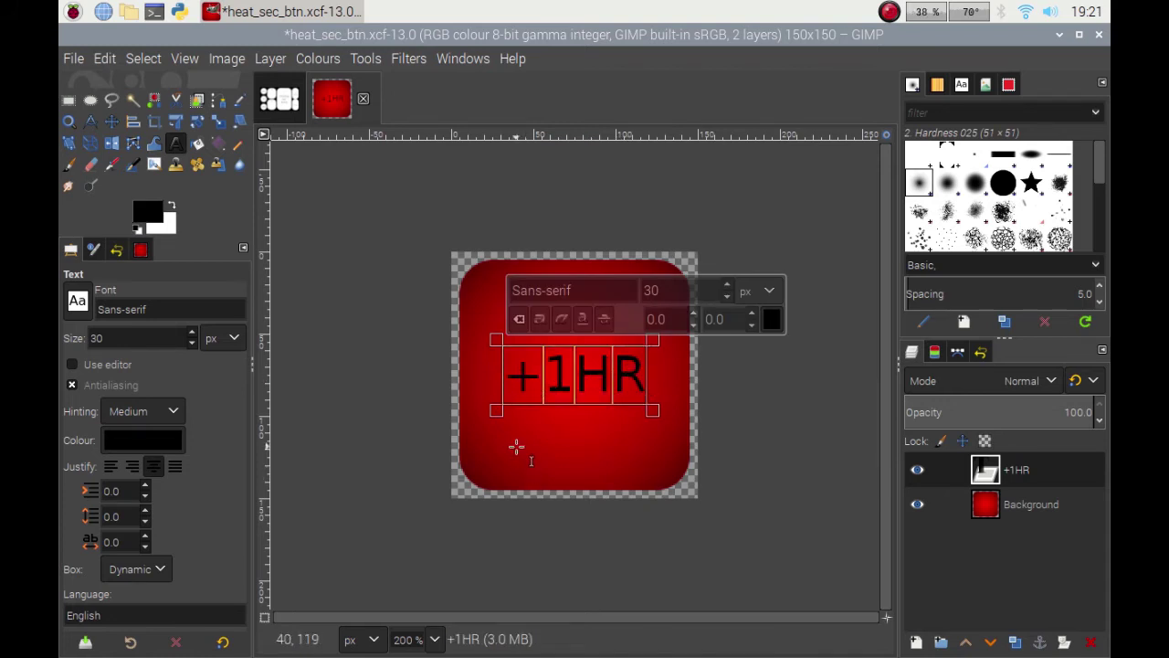
text(PROG)
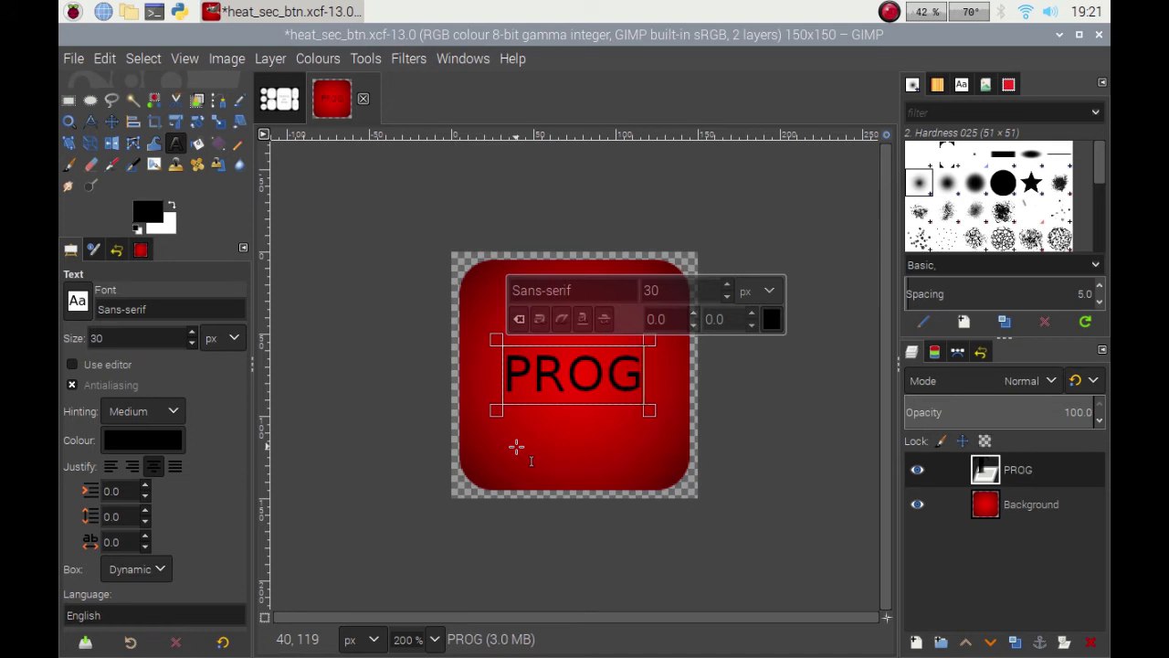
click(130, 125)
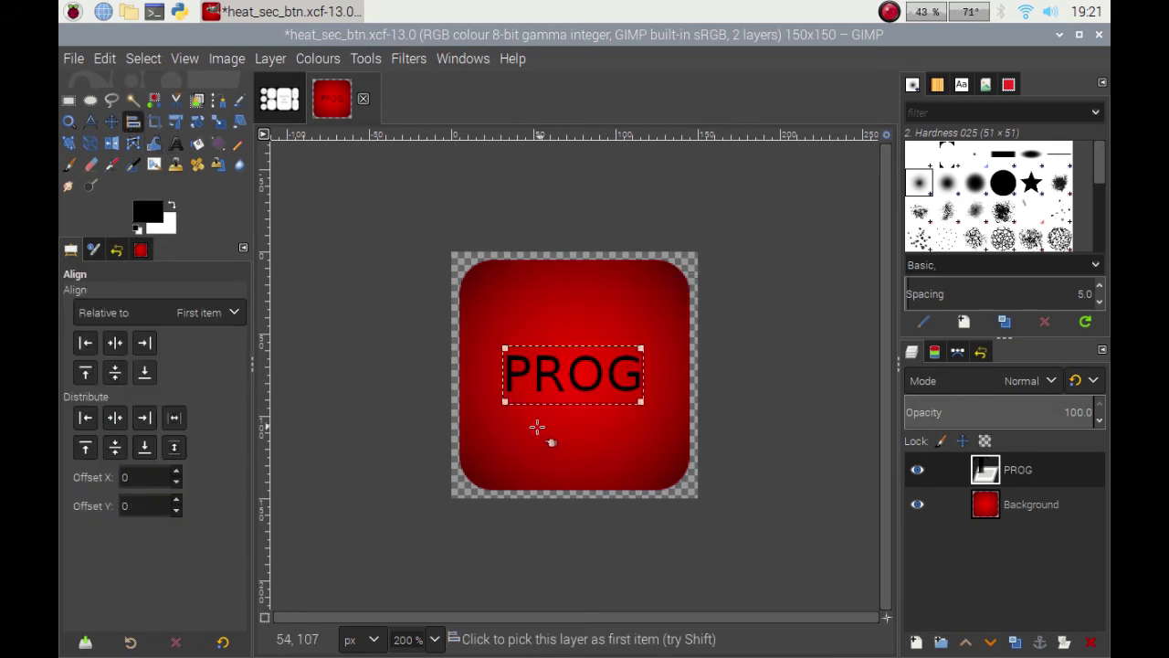
click(116, 344)
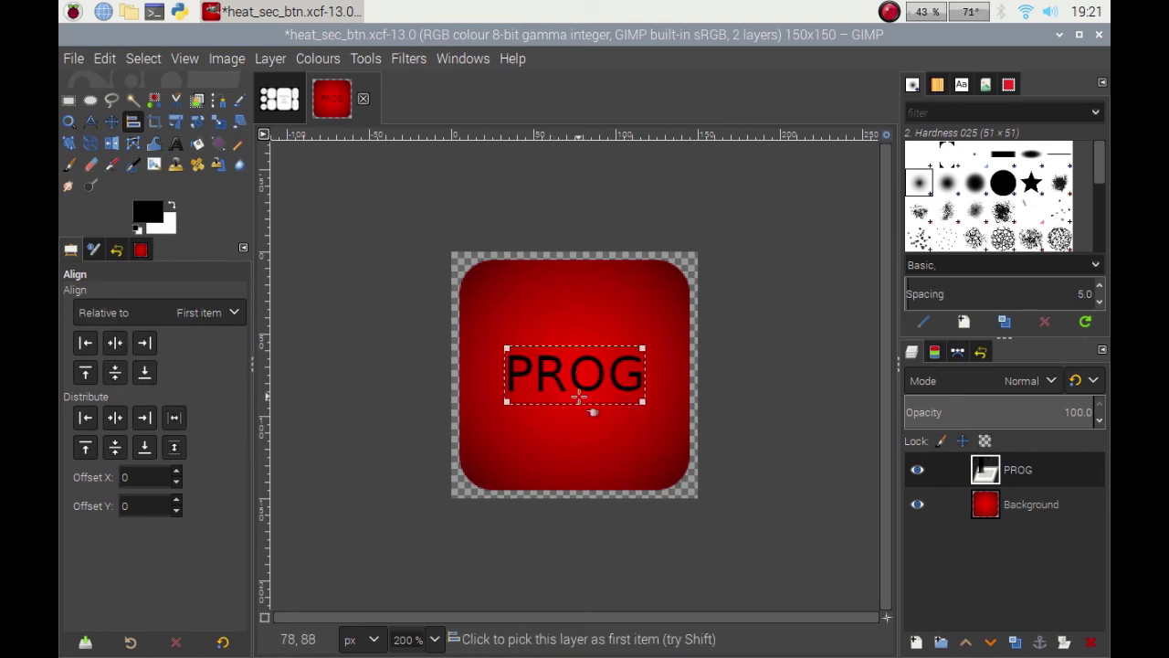
Export the PROG button to the Desktop as prog_btn.png with the default PNG options.
click(73, 58)
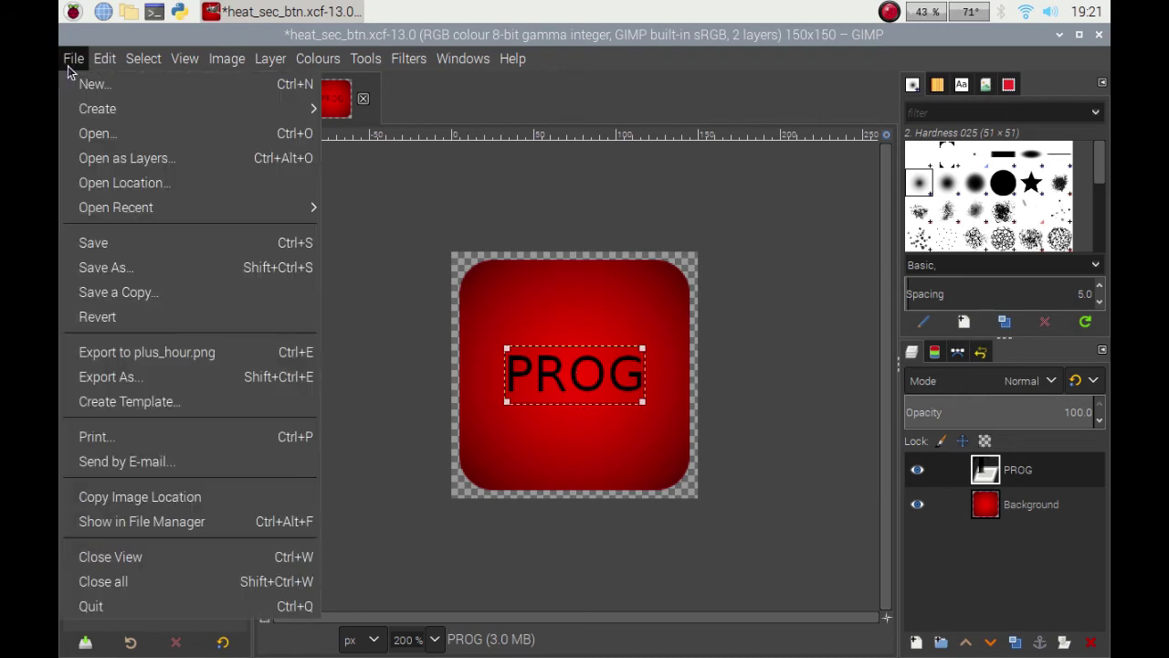
click(146, 384)
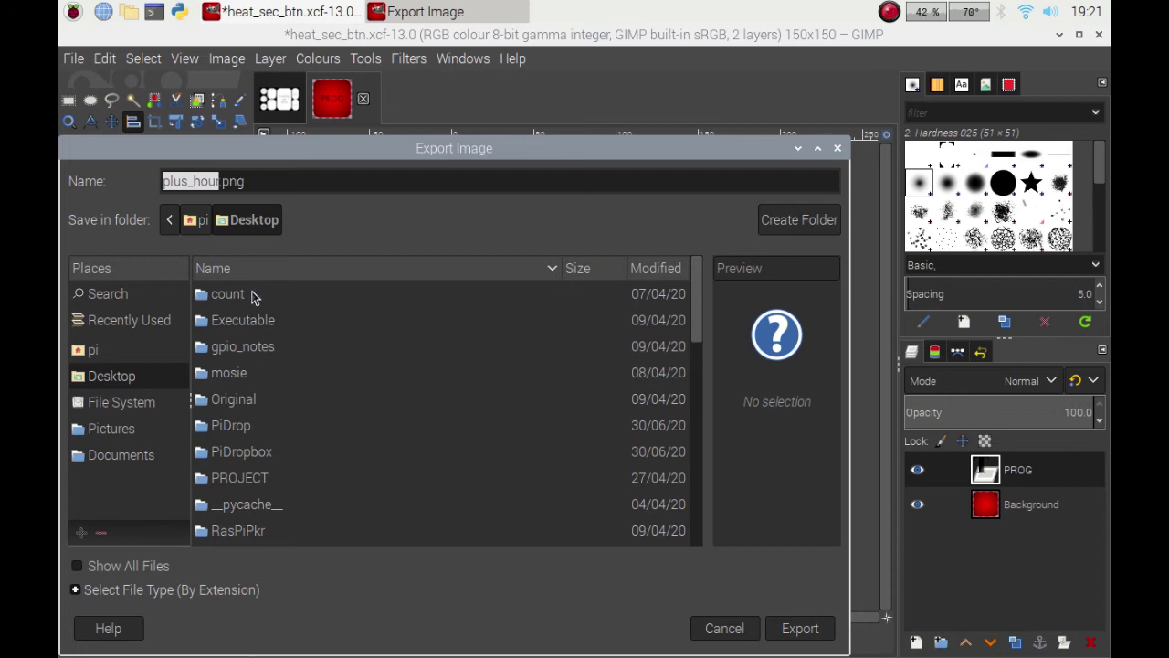
text(pro)
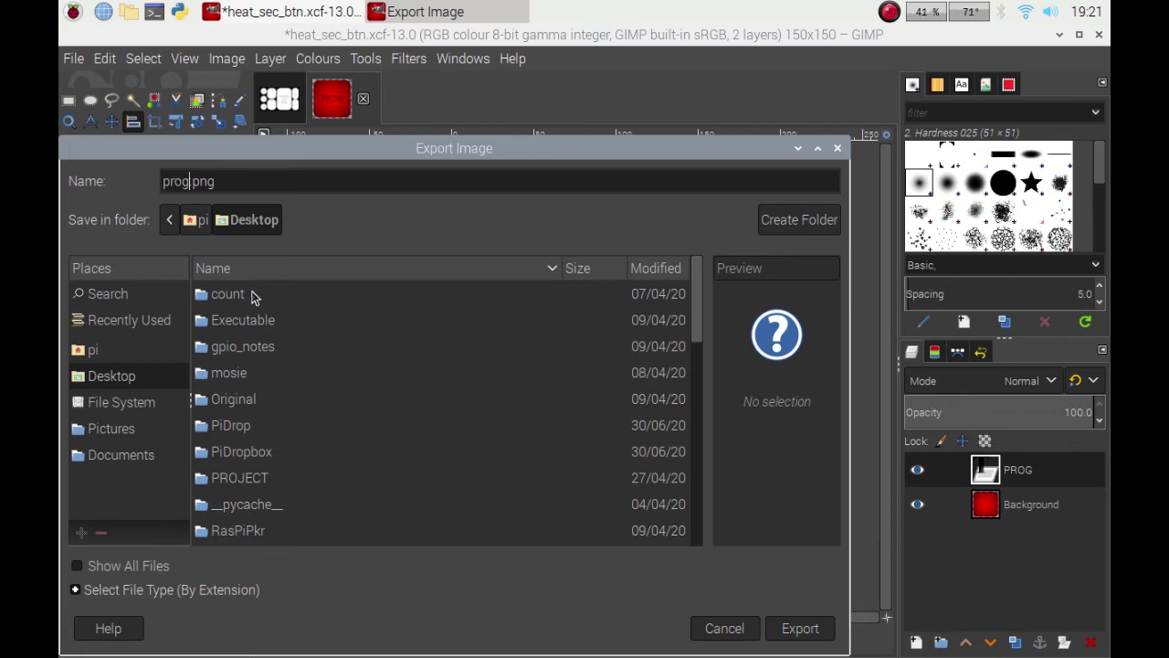
text(g_btn)
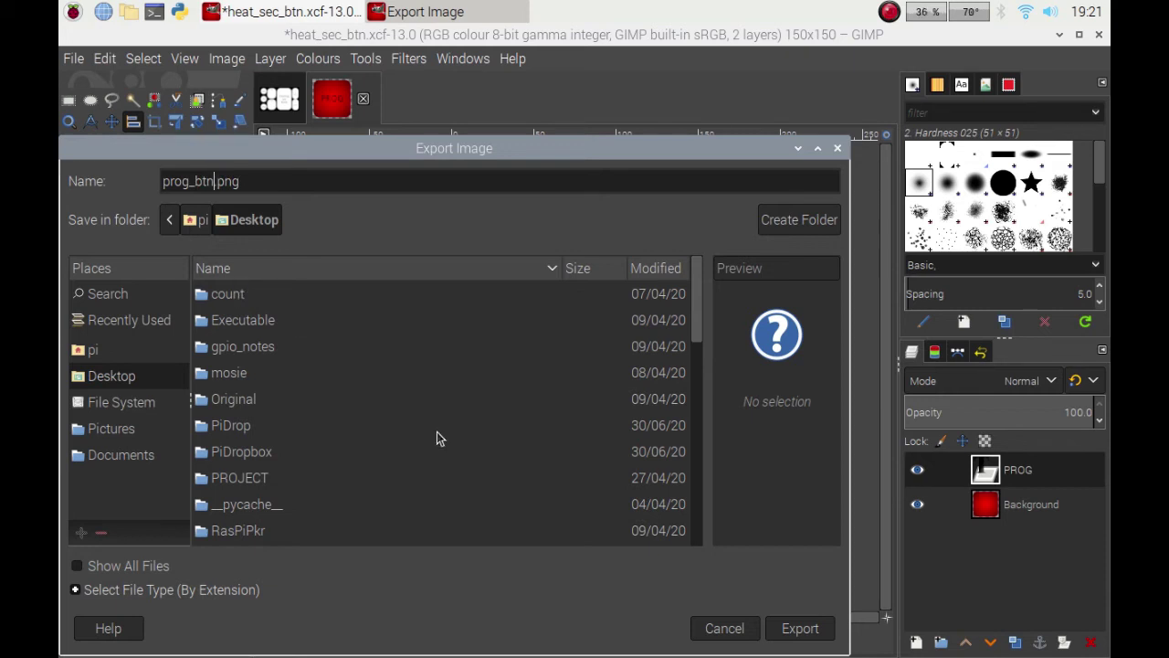
click(785, 633)
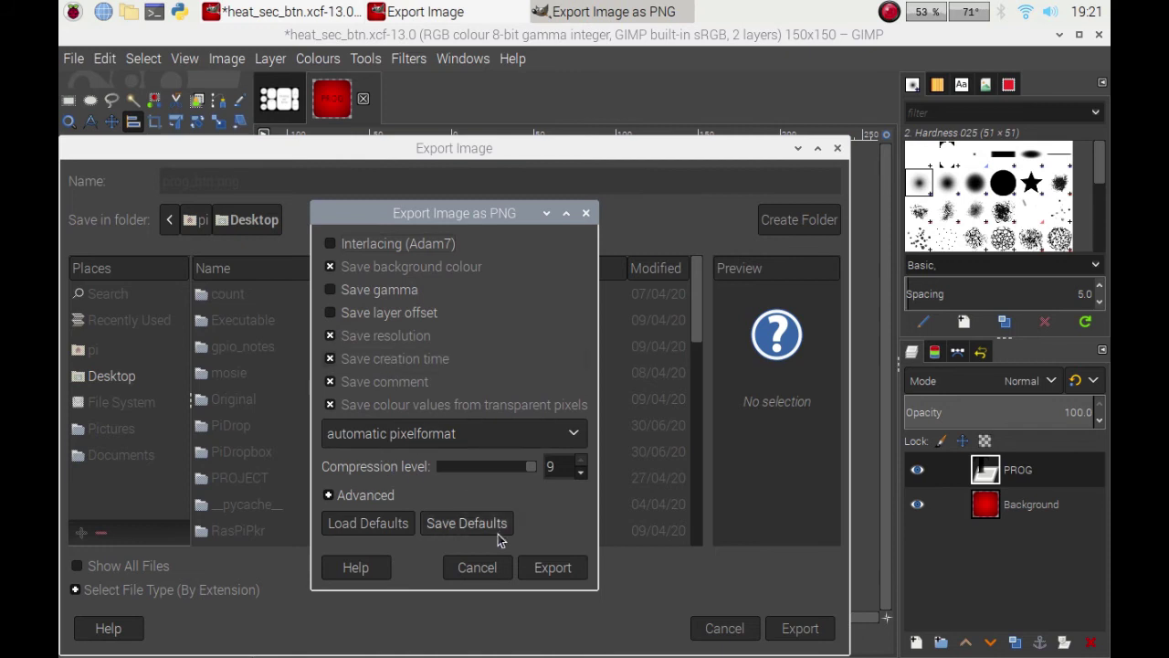
click(545, 570)
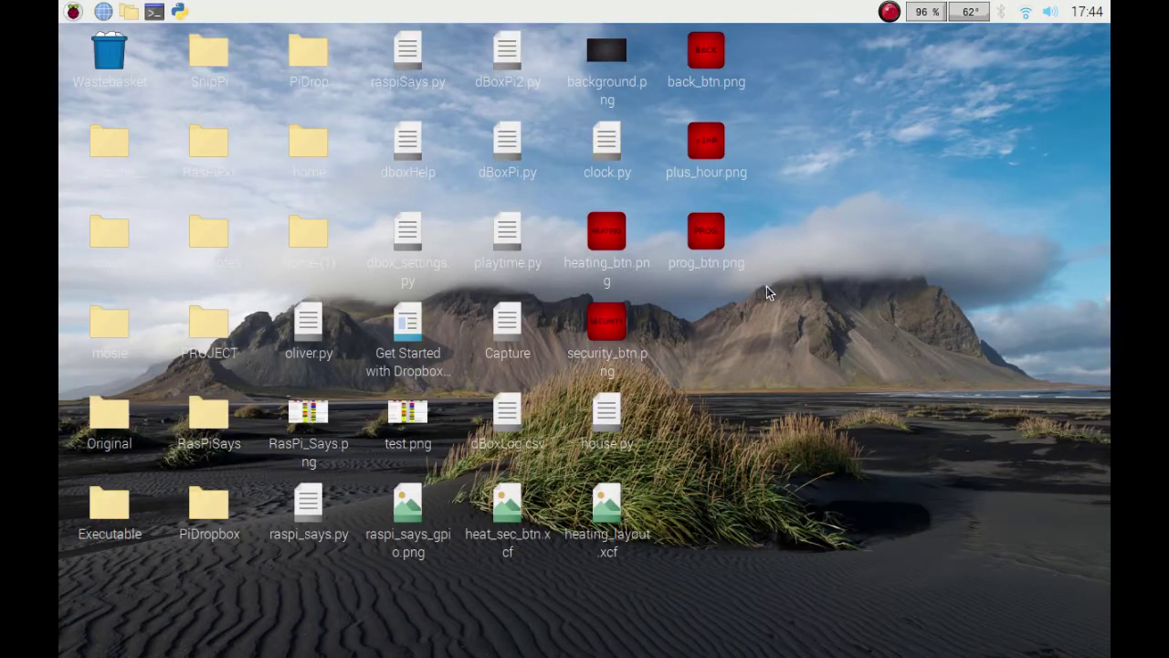
Select back_btn.png, plus_hour.png and prog_btn.png on the desktop, and launch GNU Image Manipulation Program.
drag(767, 285, 669, 35)
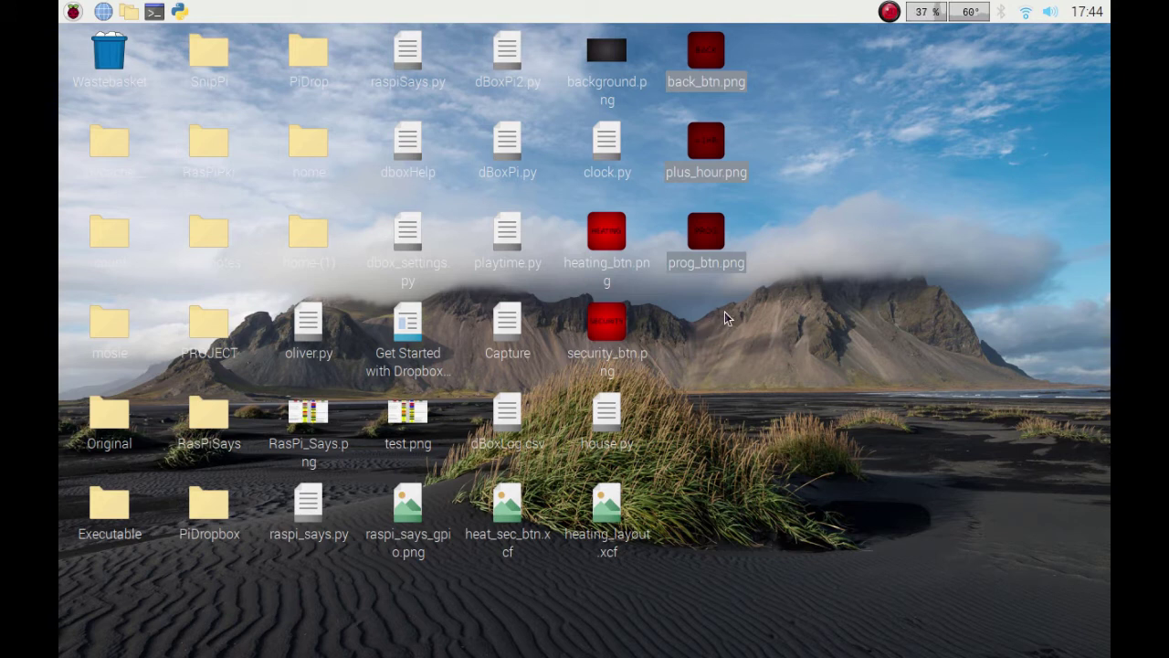
click(73, 11)
mouse_move(147, 138)
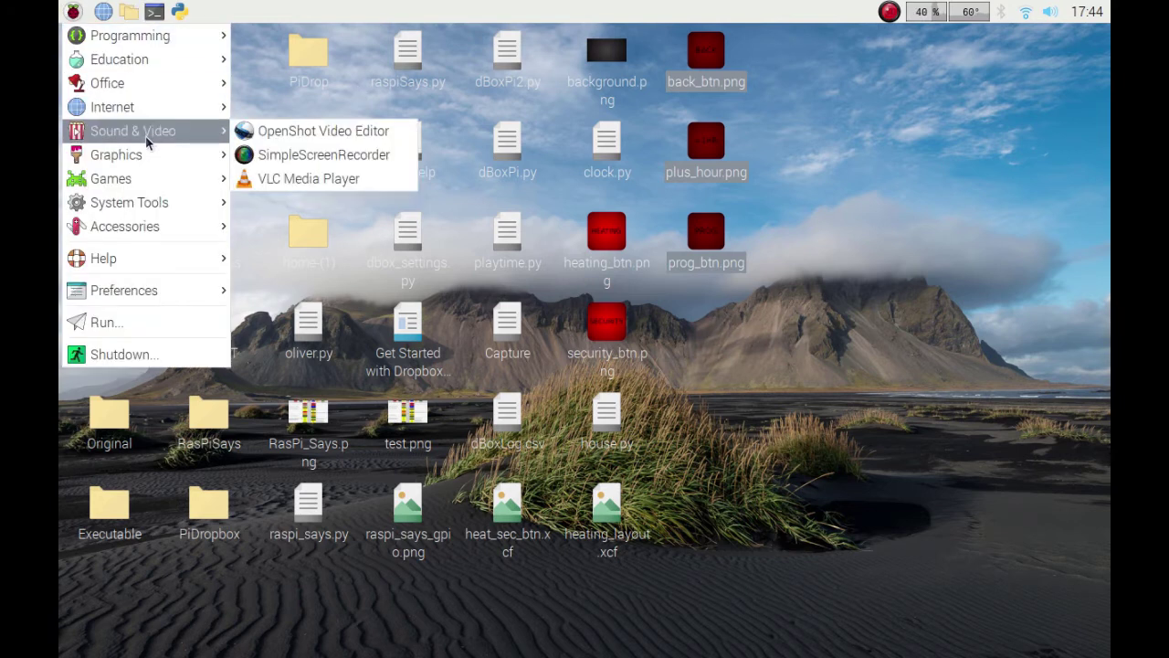
mouse_move(169, 160)
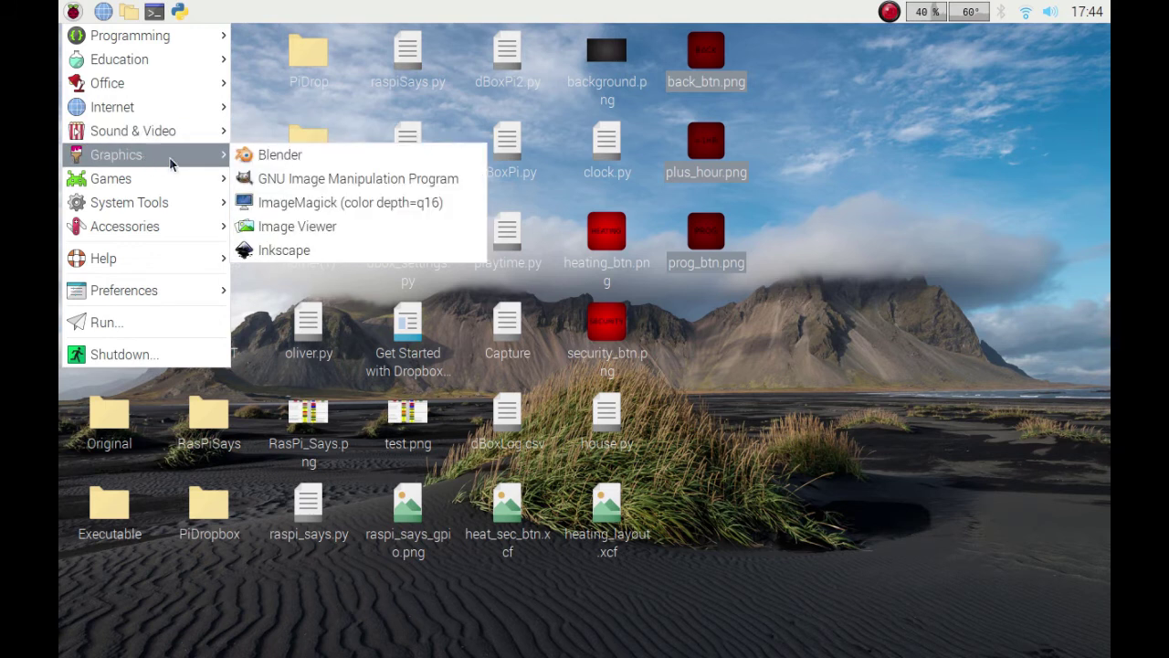
click(352, 186)
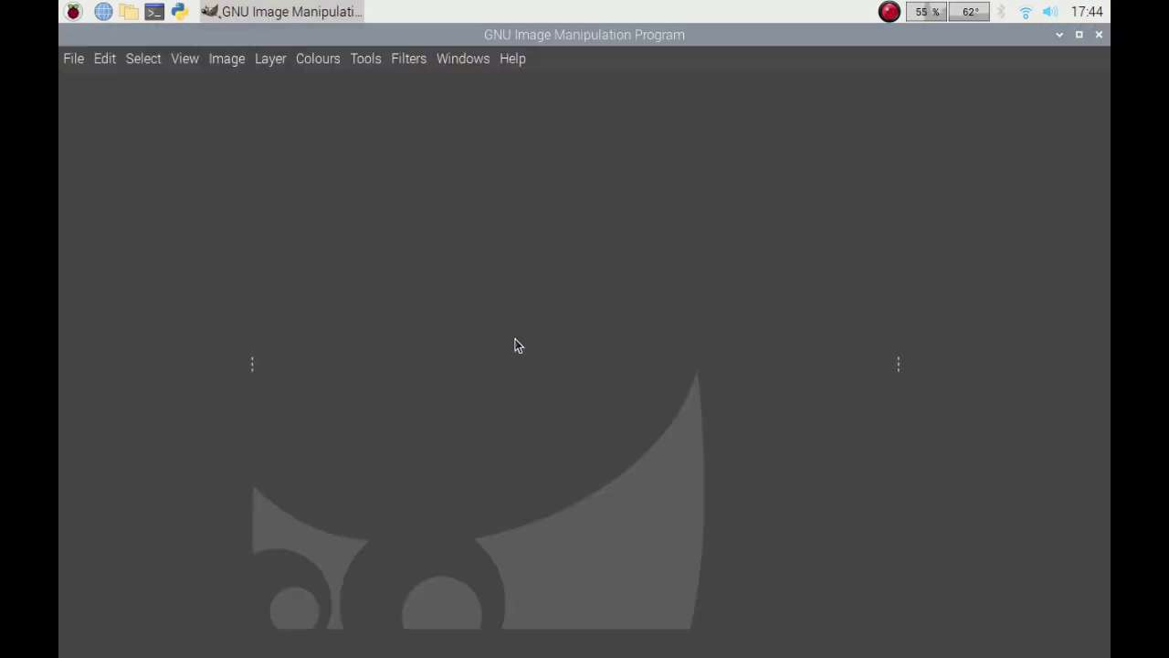
Open the recent file heat_sec_btn.xcf and merge its upper layer down into the Background layer.
click(76, 61)
mouse_move(218, 217)
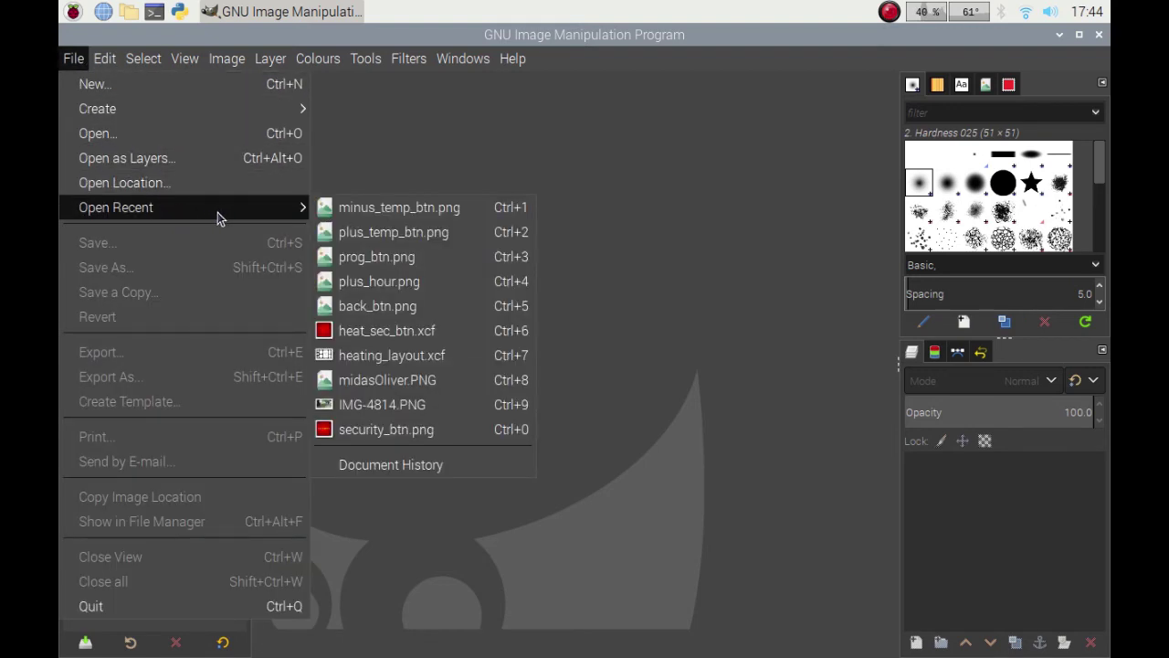
click(403, 330)
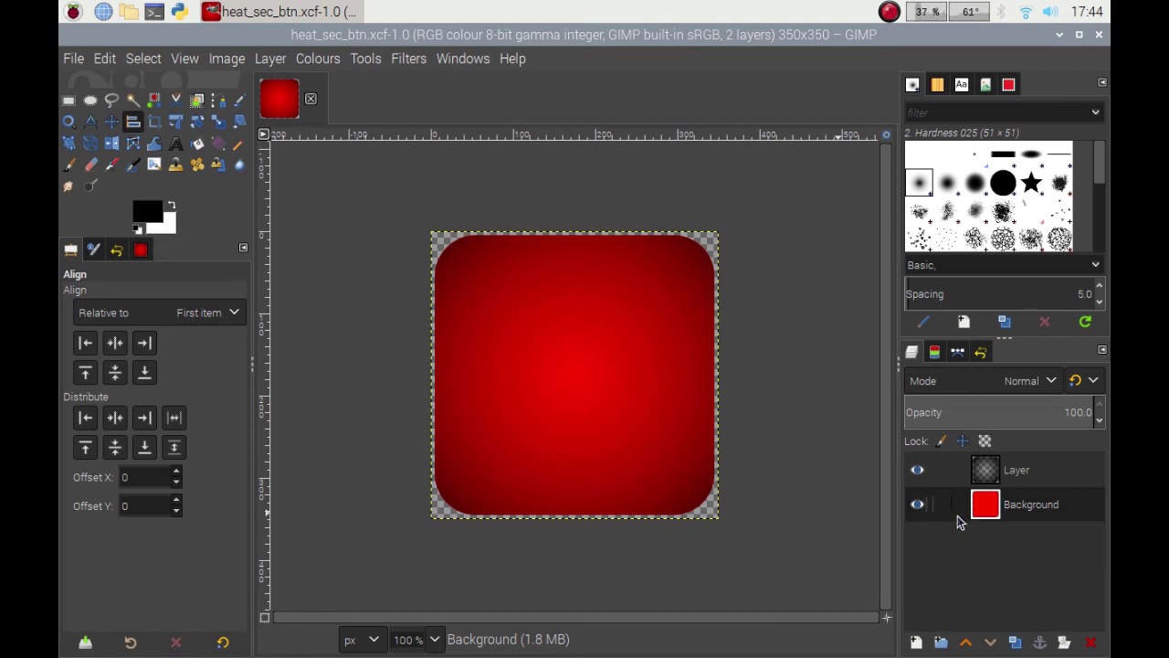
right_click(1004, 465)
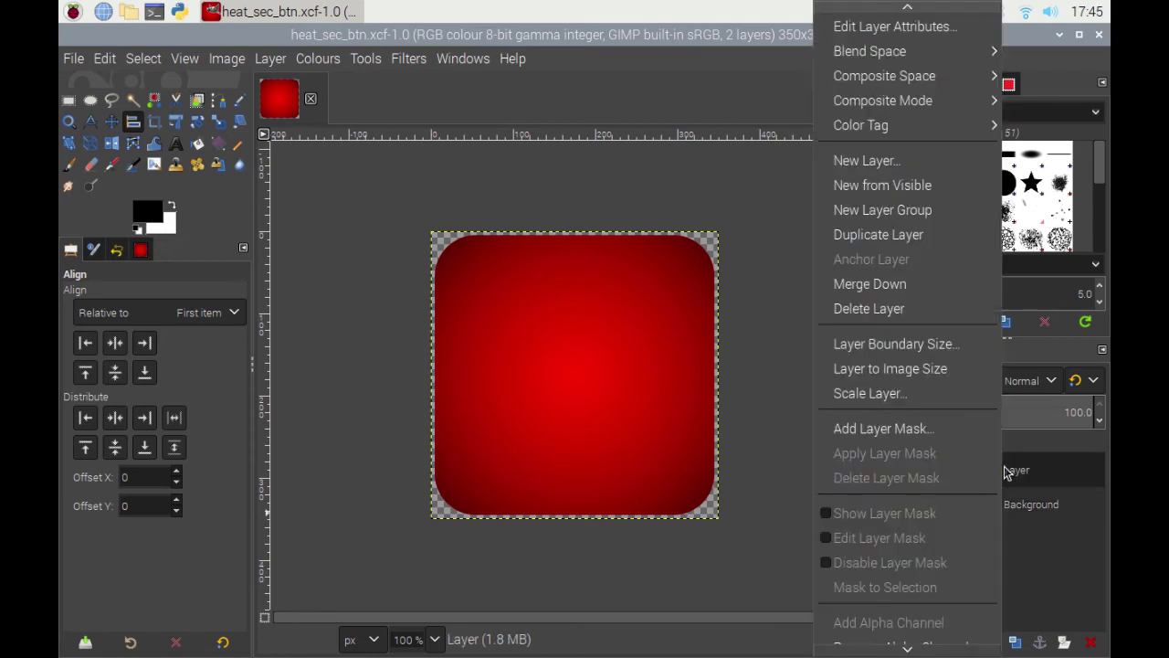
click(875, 290)
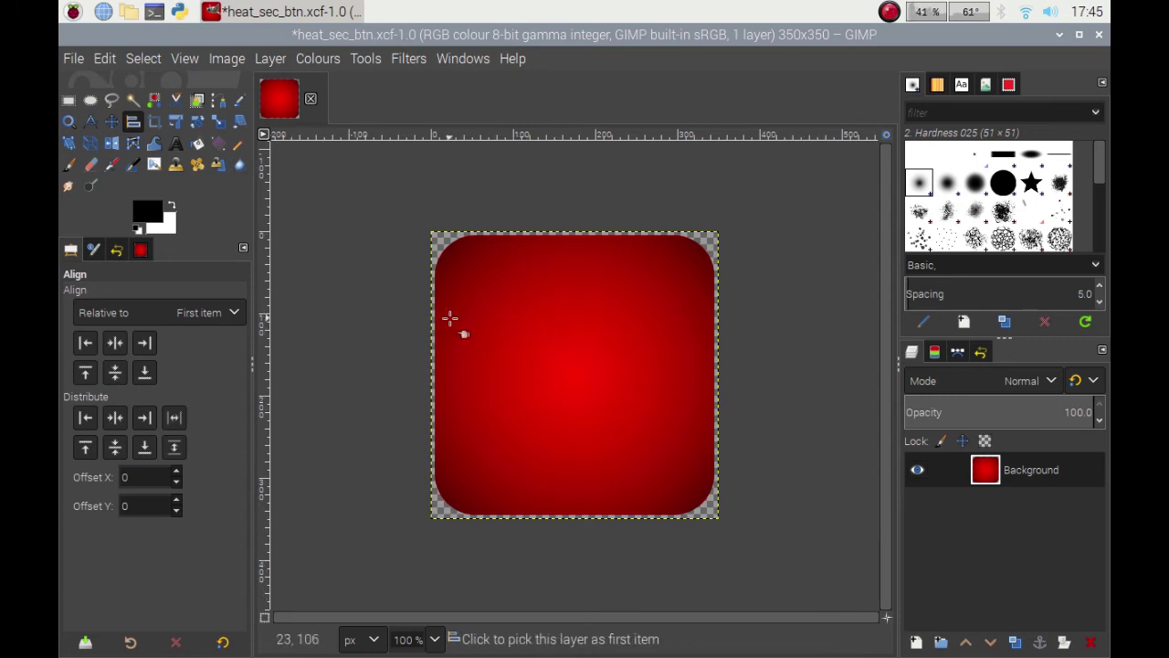
Select the button shape from the Background layer's alpha, scale it to 140 × 200 px and anchor the result.
right_click(1030, 477)
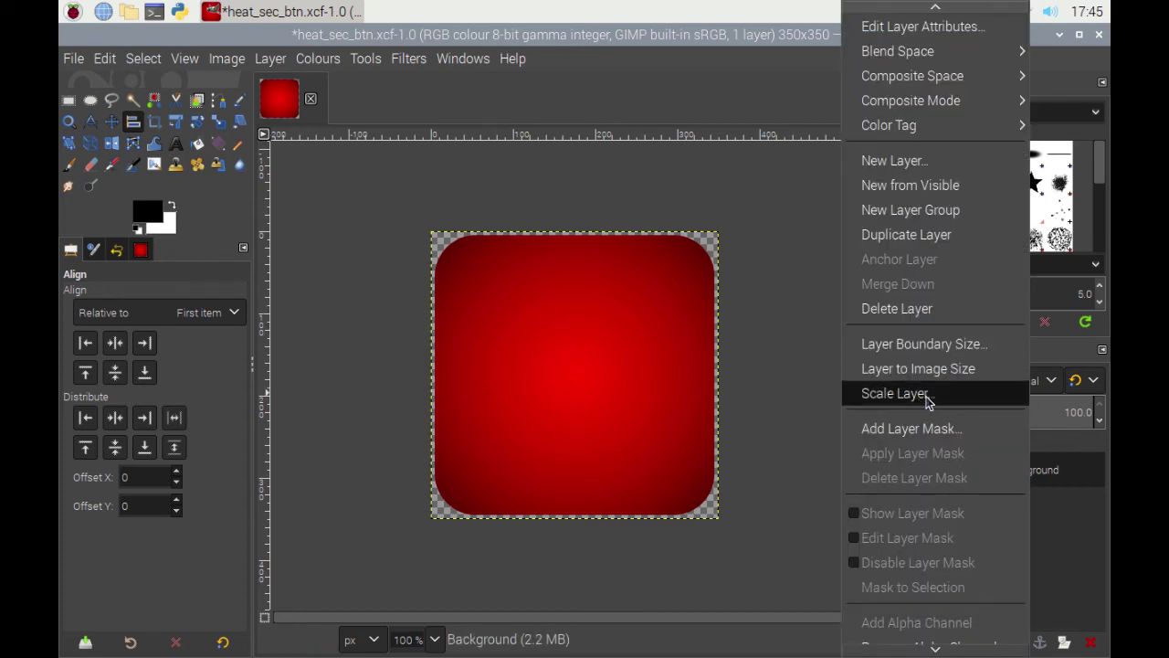
scroll(942, 503, down, 3)
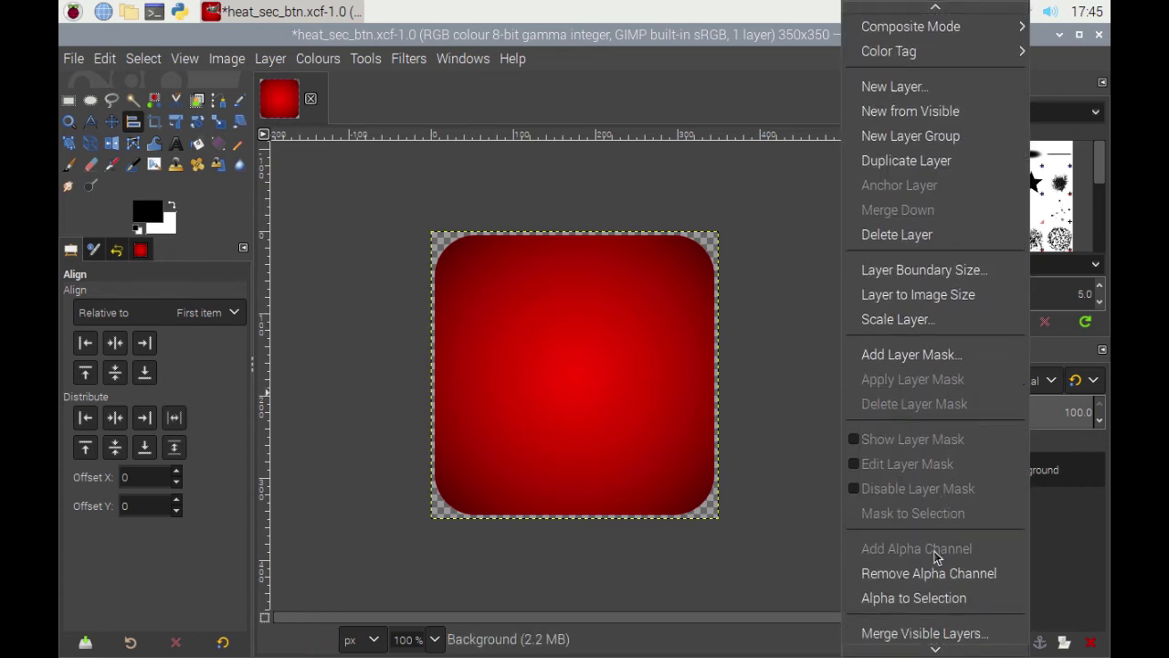
click(932, 598)
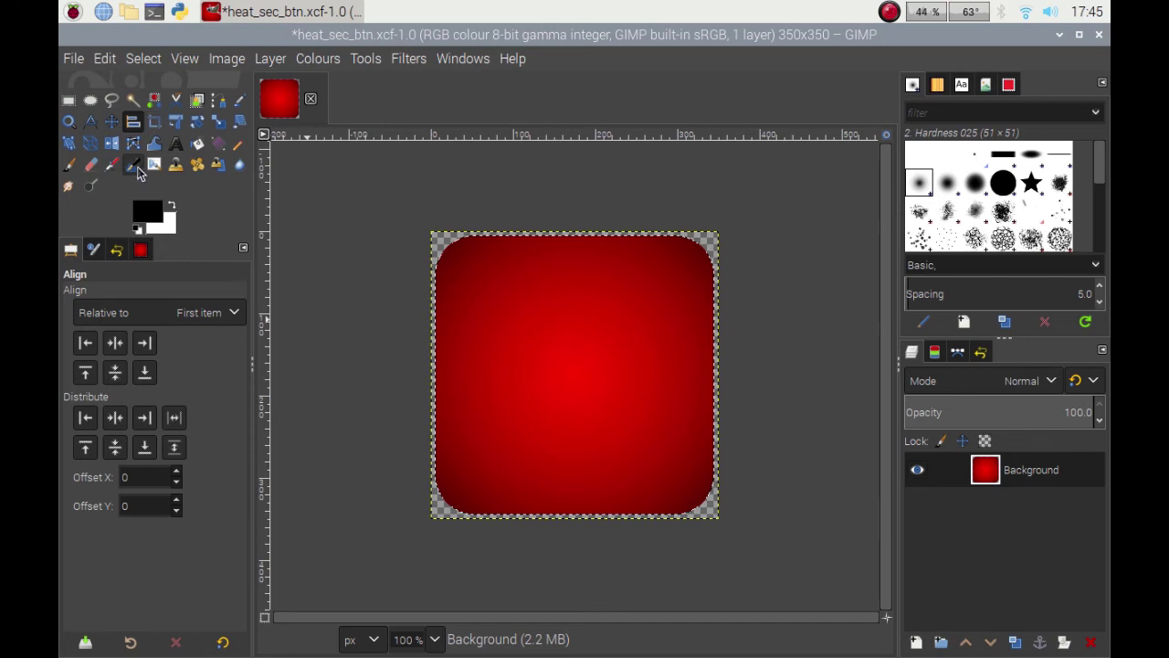
click(218, 121)
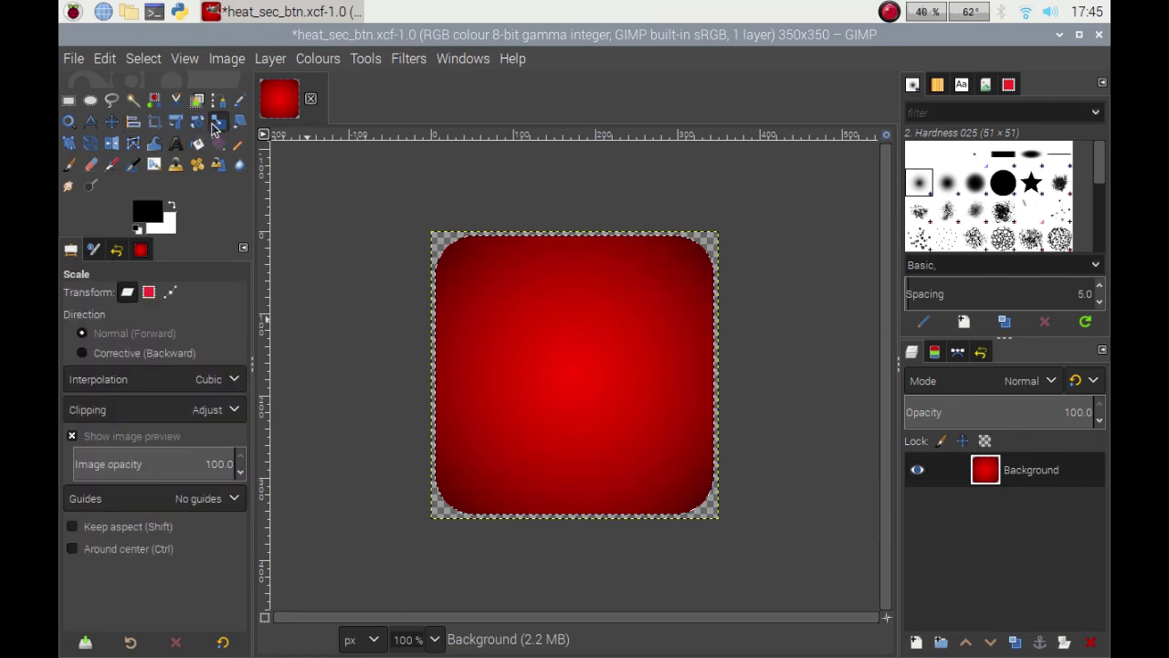
click(469, 292)
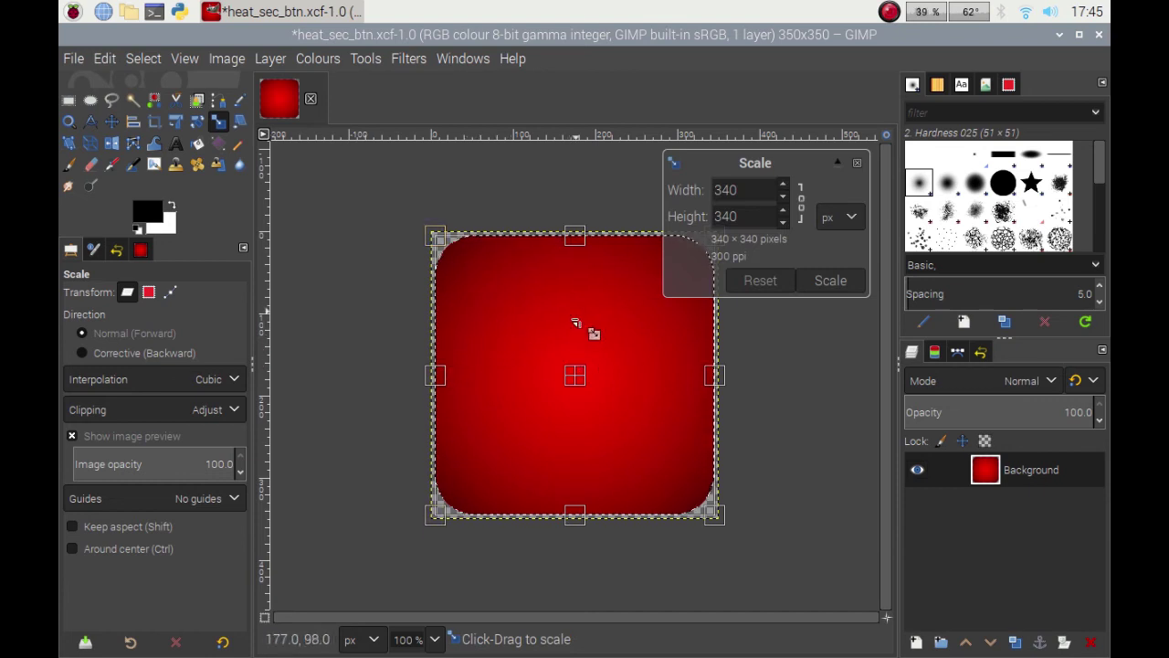
click(724, 217)
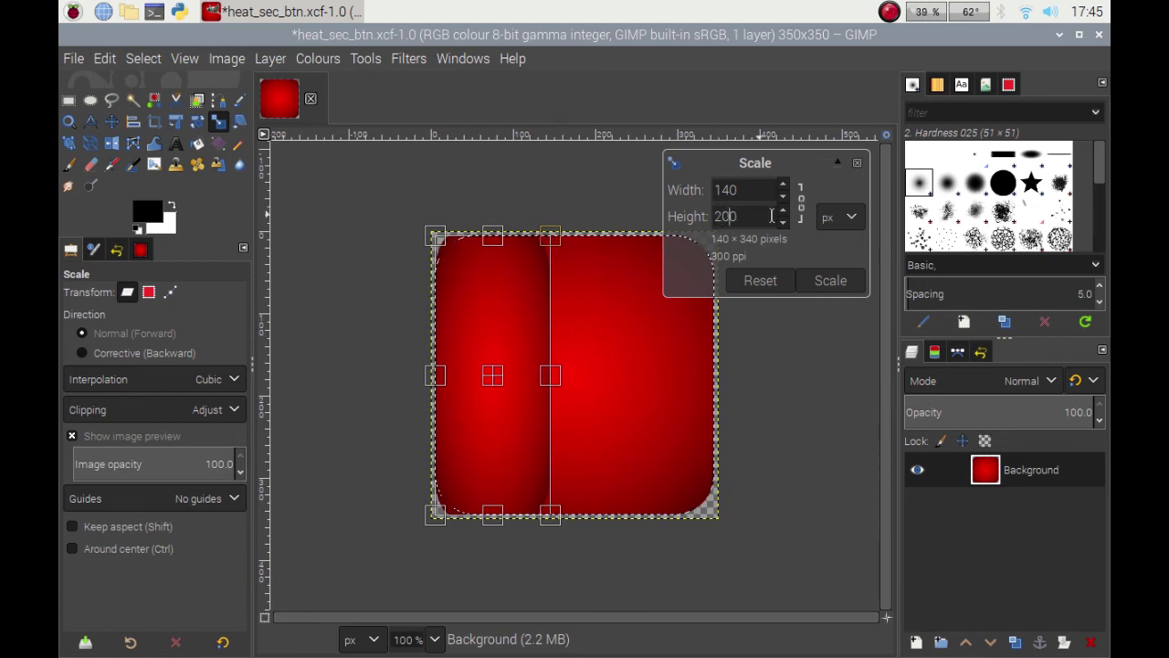
click(828, 280)
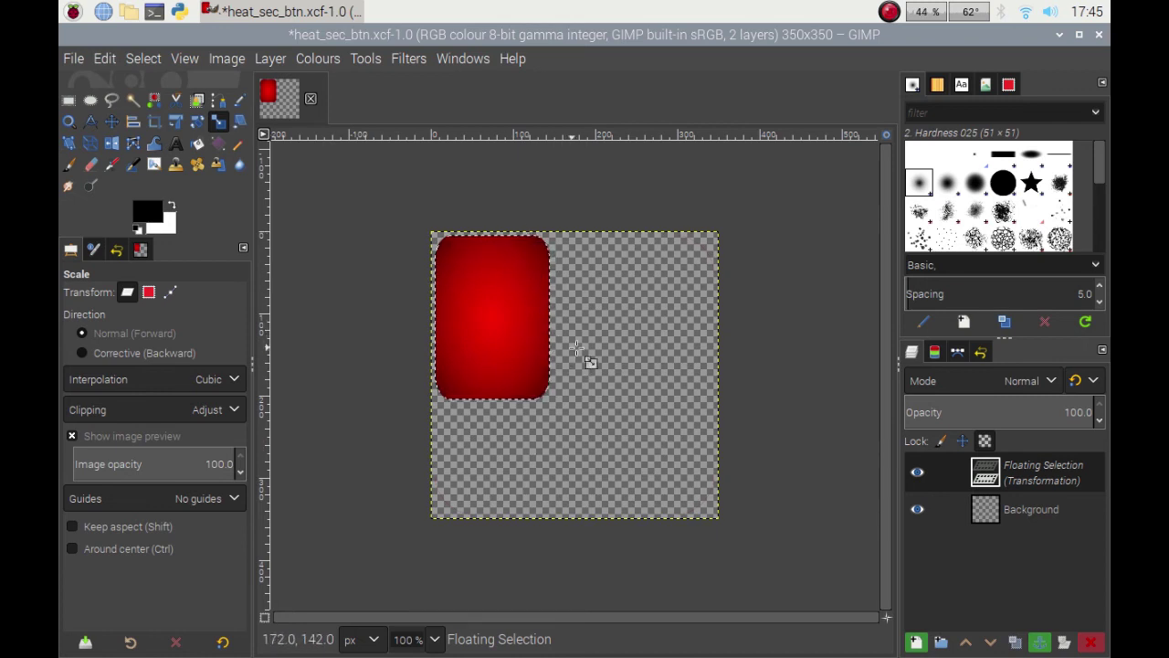
right_click(1032, 473)
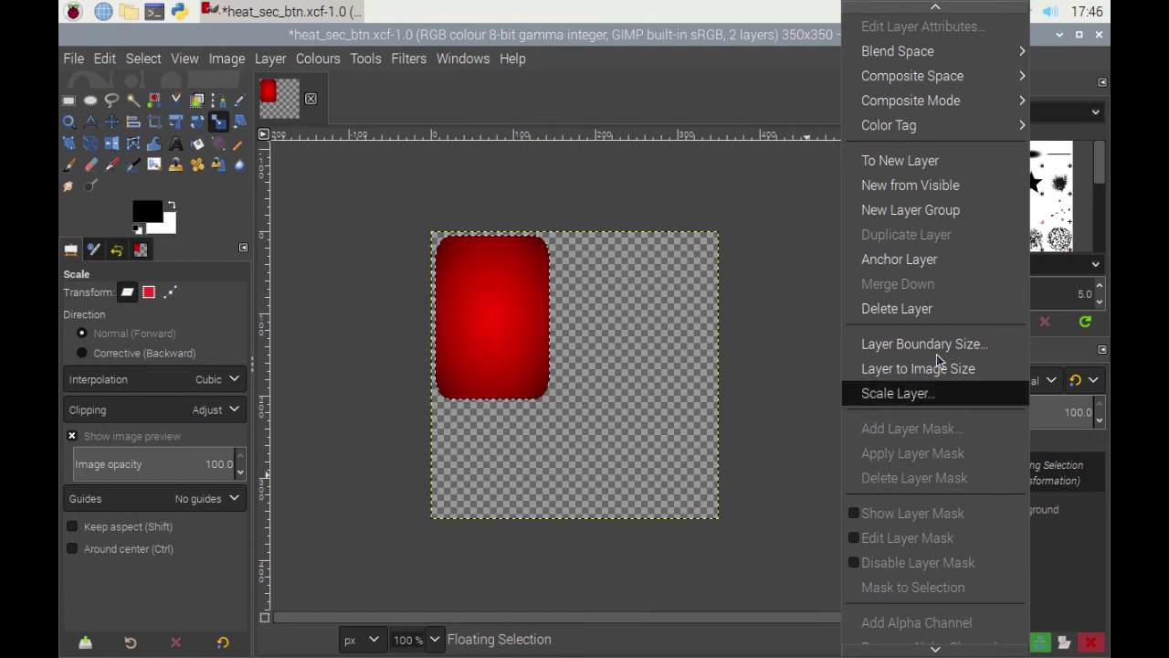
click(896, 260)
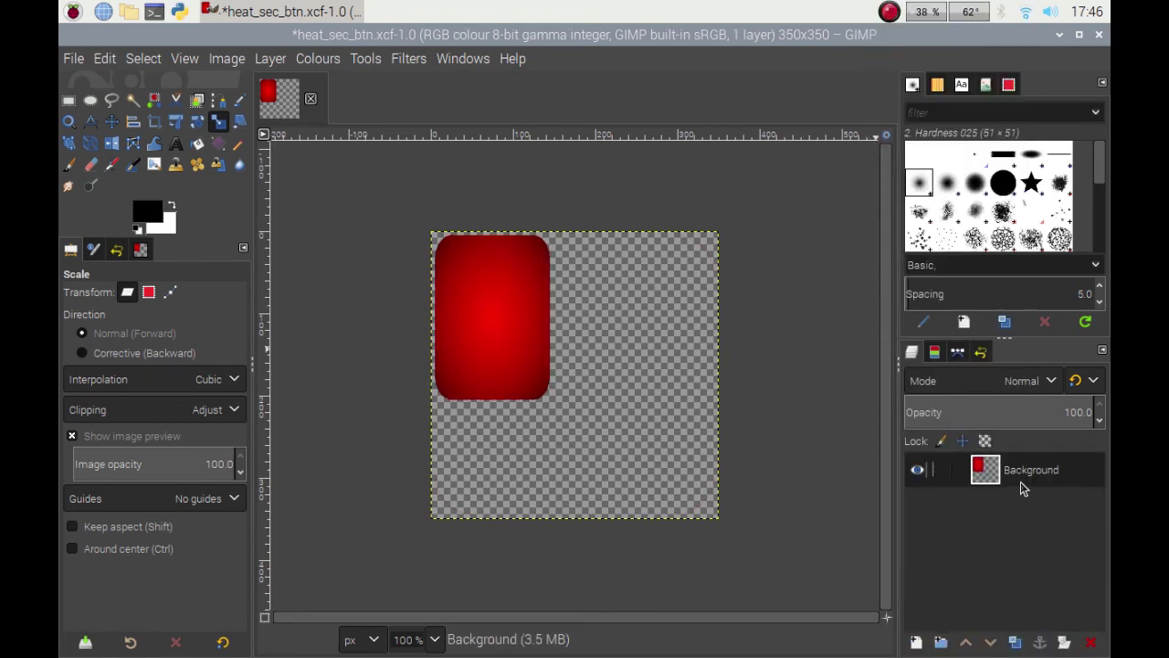
Resize the image canvas to 150 × 210 px, keeping the X and Y offsets at 0.
click(560, 345)
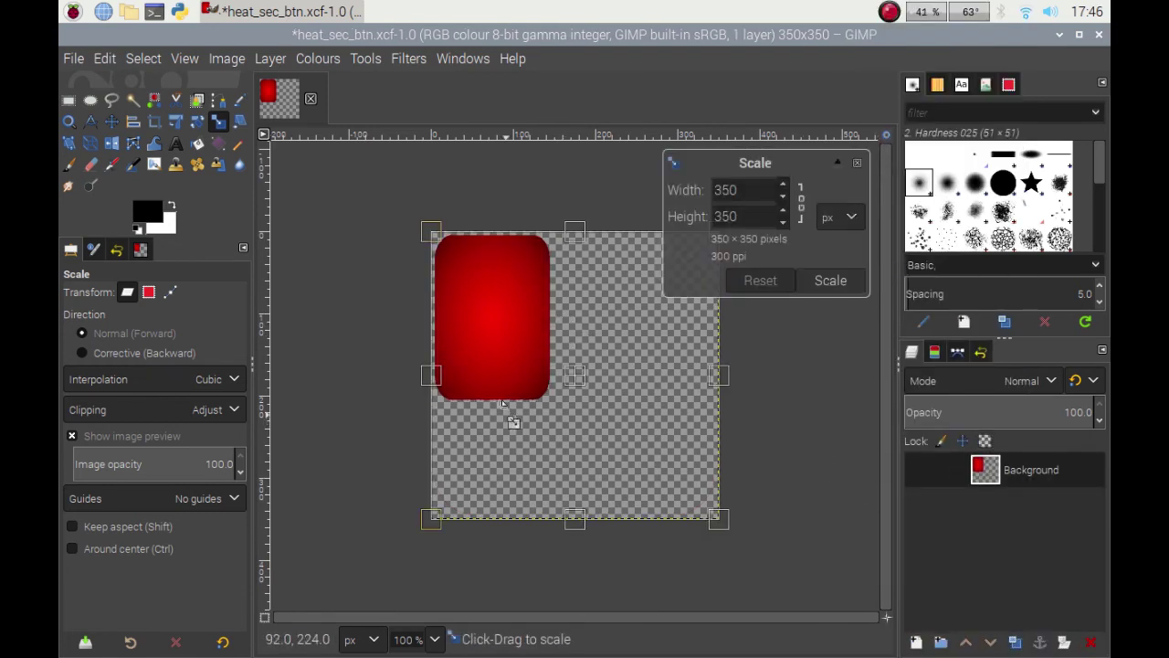
click(227, 62)
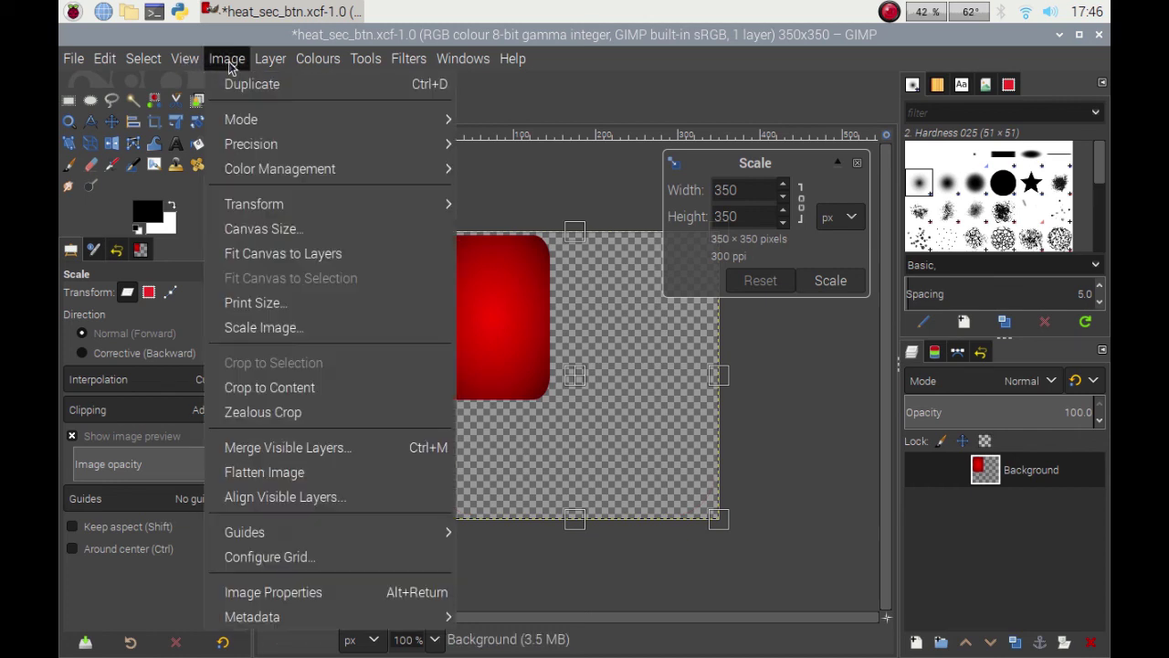
click(274, 229)
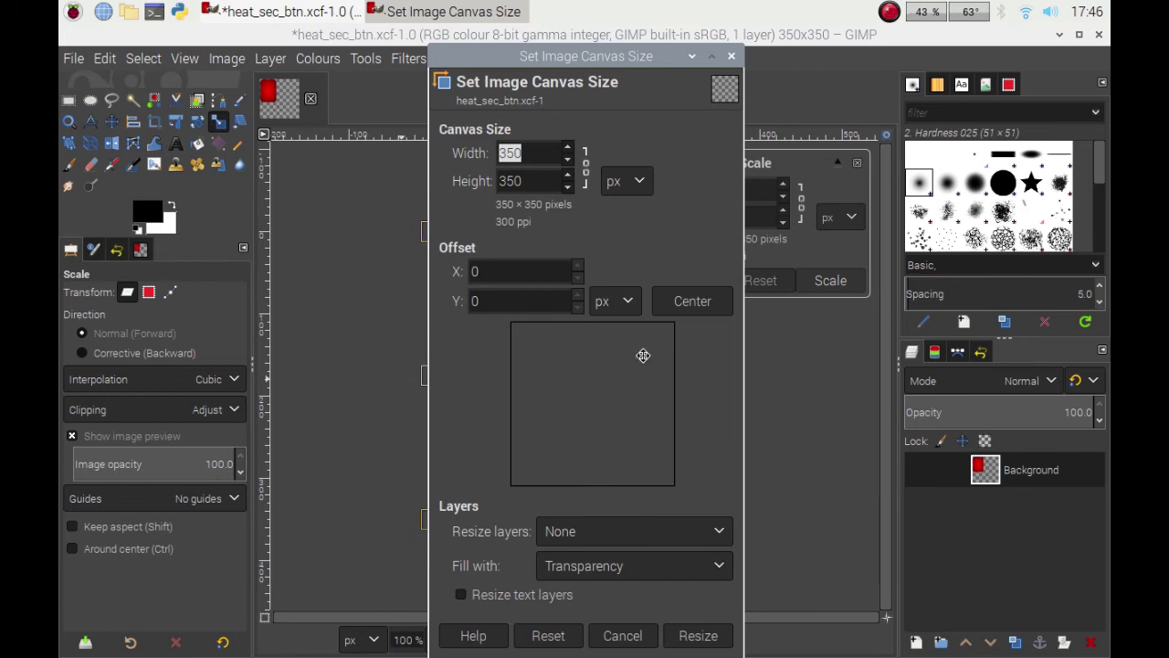
click(856, 165)
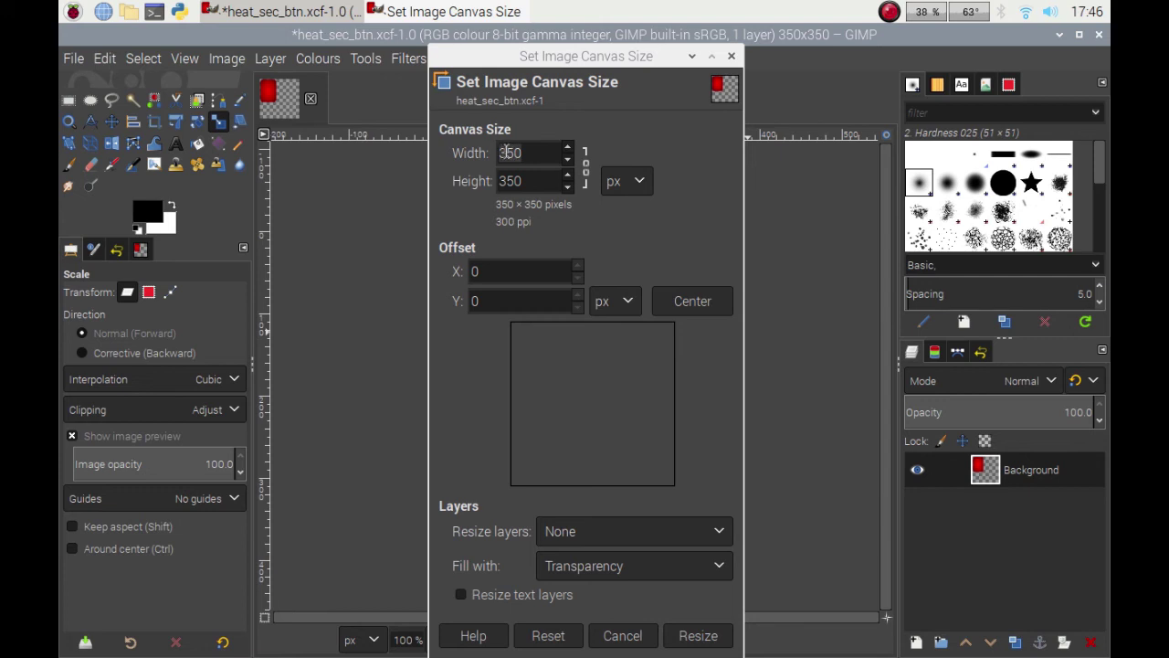
click(508, 153)
click(508, 152)
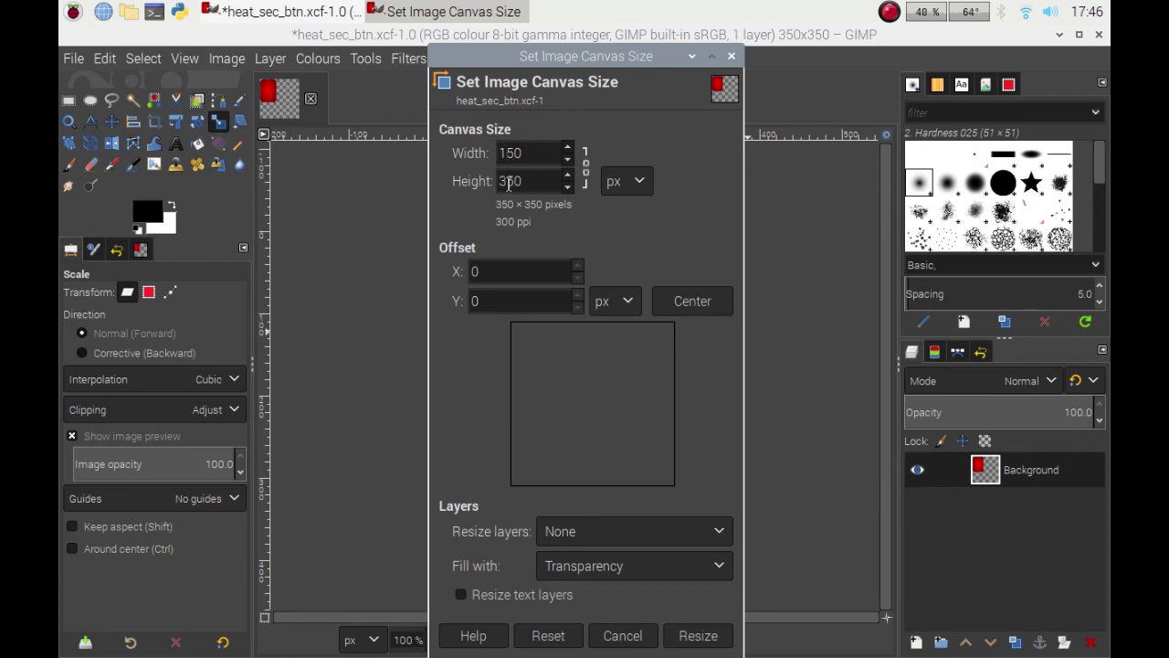
text(1)
click(498, 180)
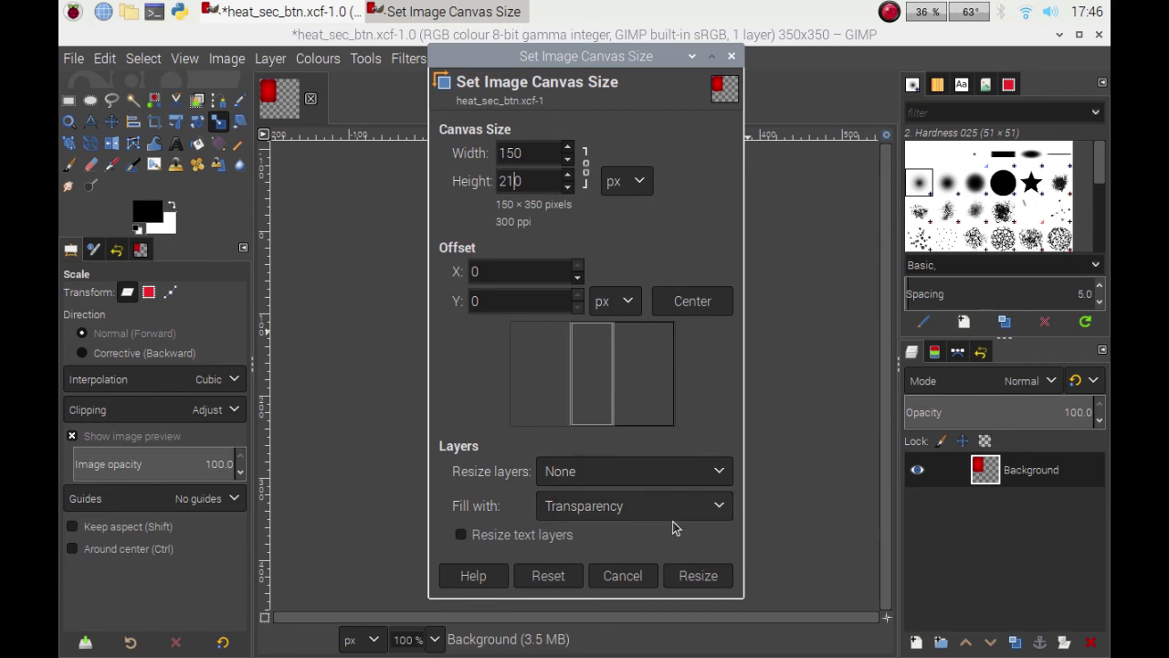
text(210)
click(699, 577)
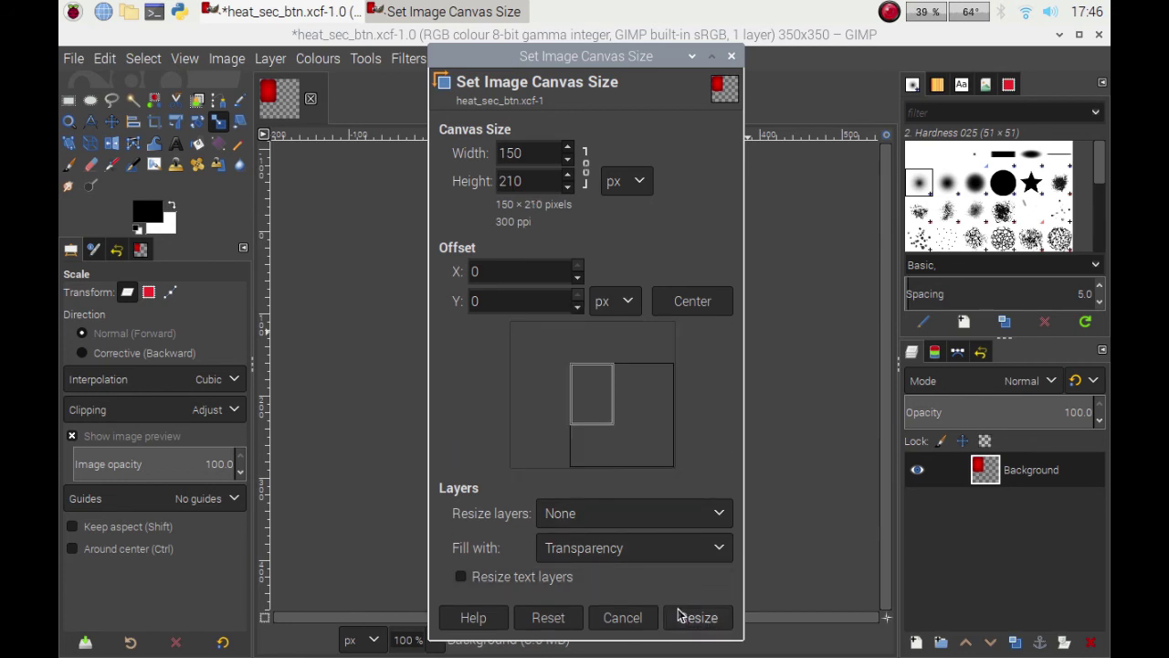
click(696, 618)
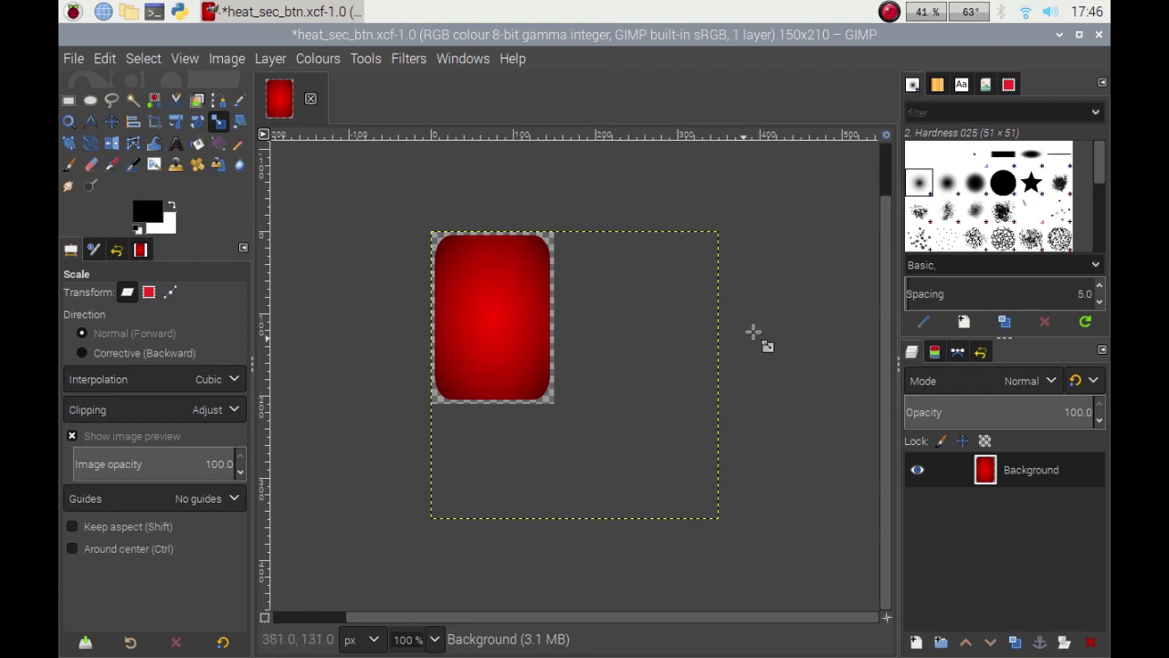
Add black, centre-justified text on the button reading + with TEMP on the line below, in Sans-serif 30 px.
scroll(883, 290, up, 2)
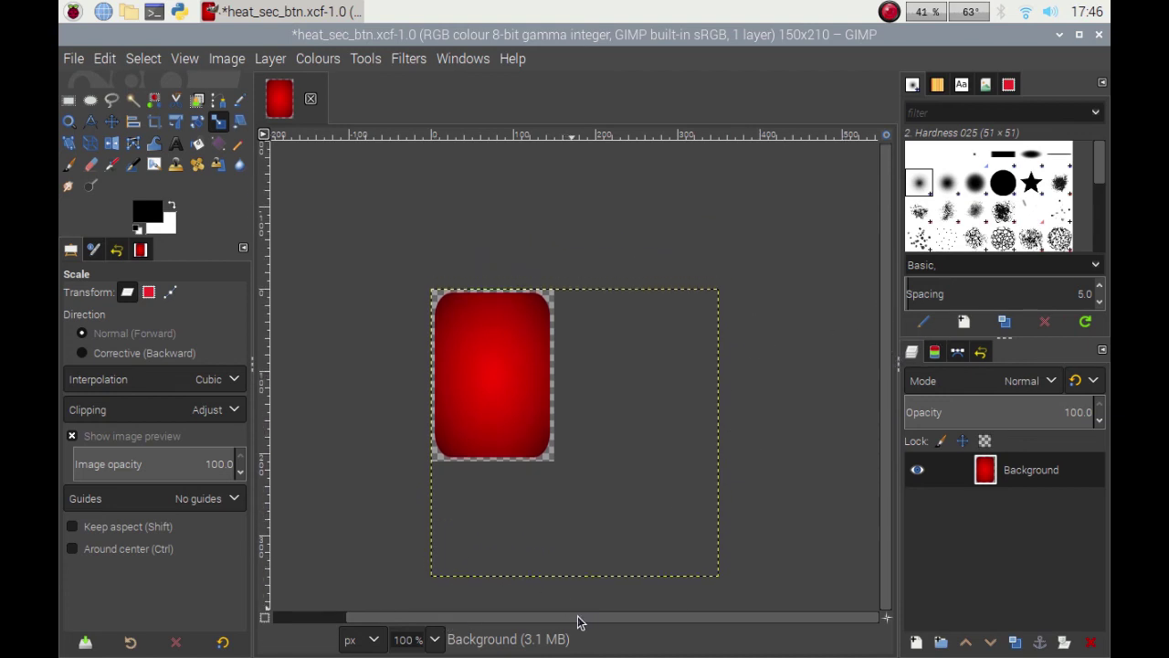
scroll(578, 620, left, 3)
click(434, 640)
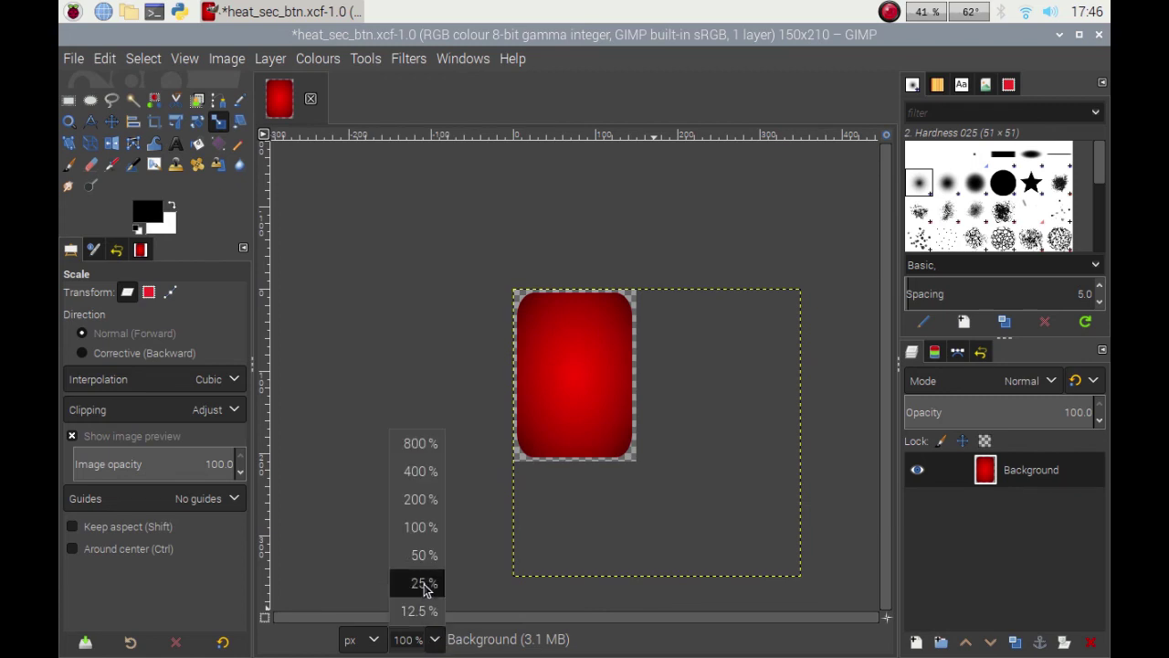
click(436, 505)
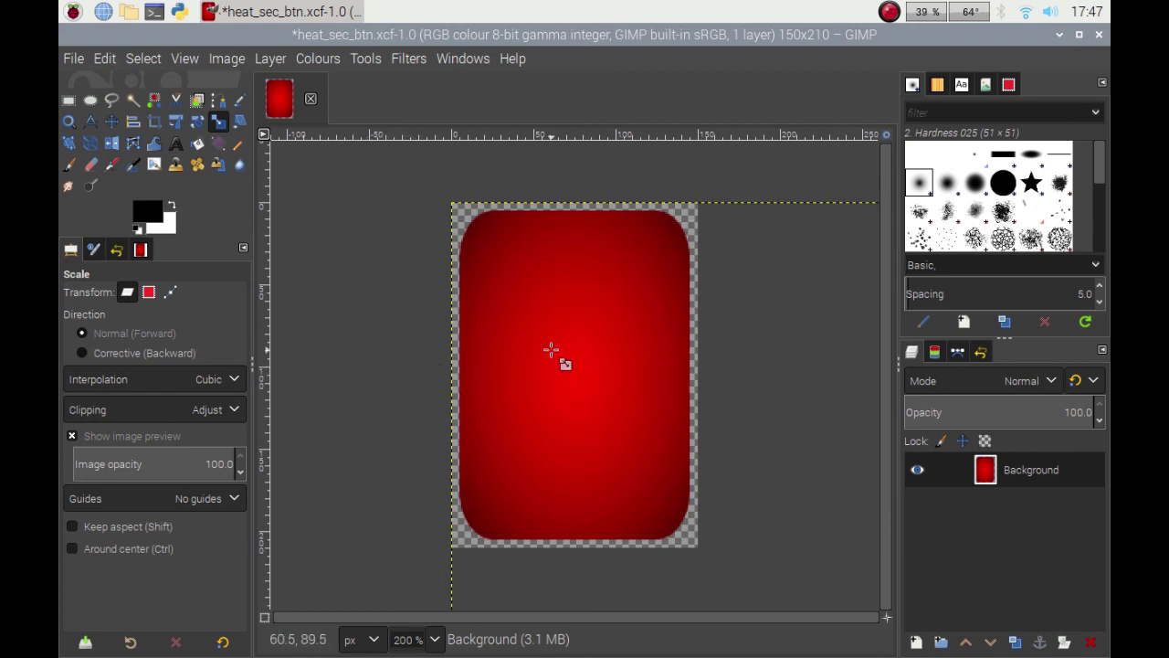
click(175, 146)
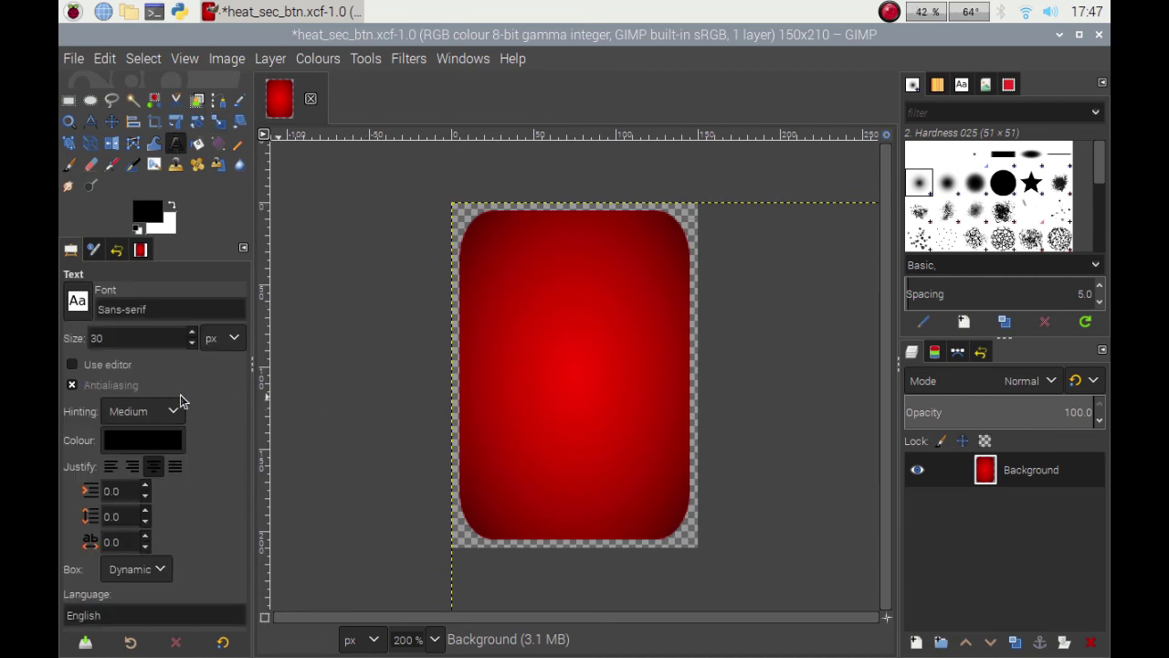
click(523, 295)
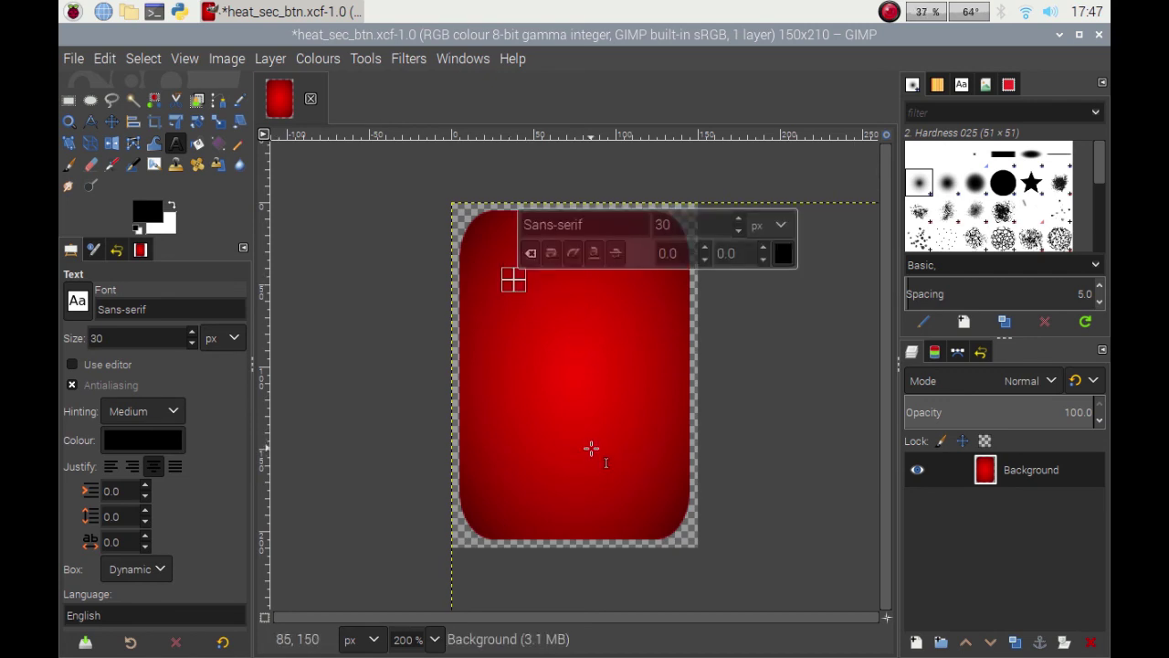
text(+)
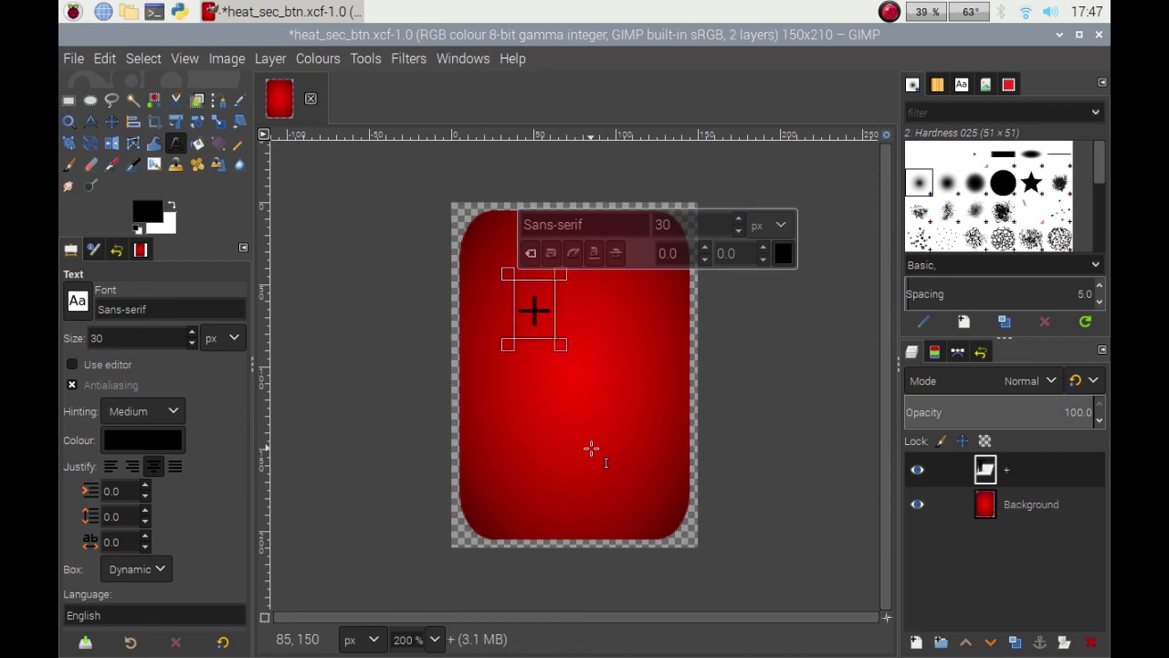
key(Return)
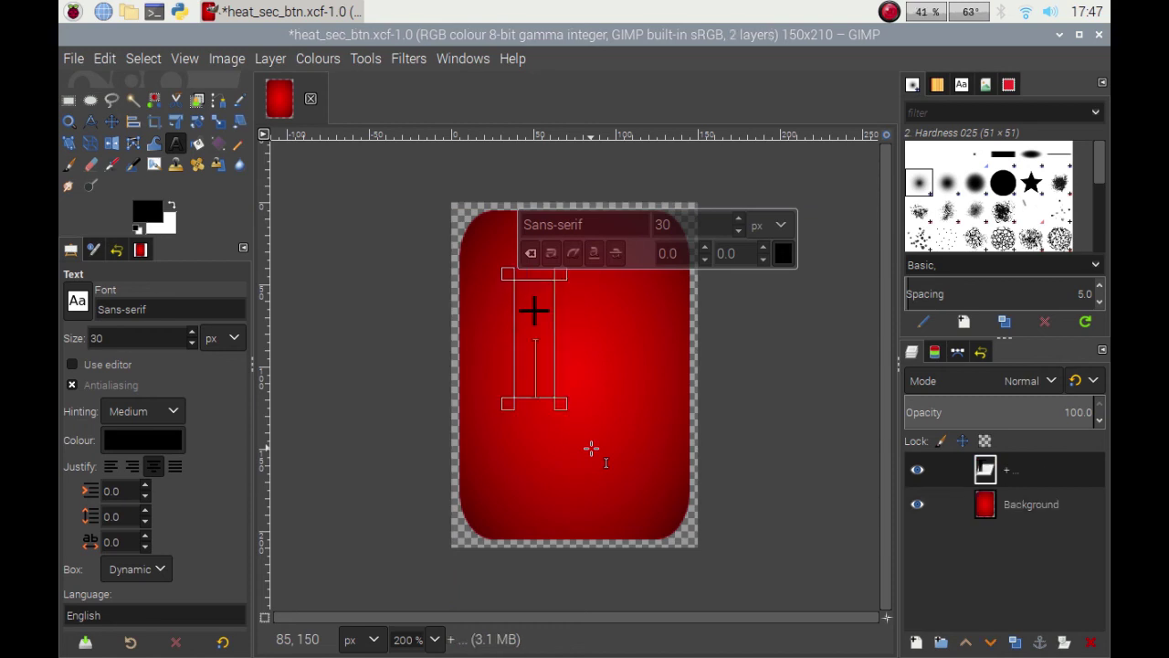
text(TEMP)
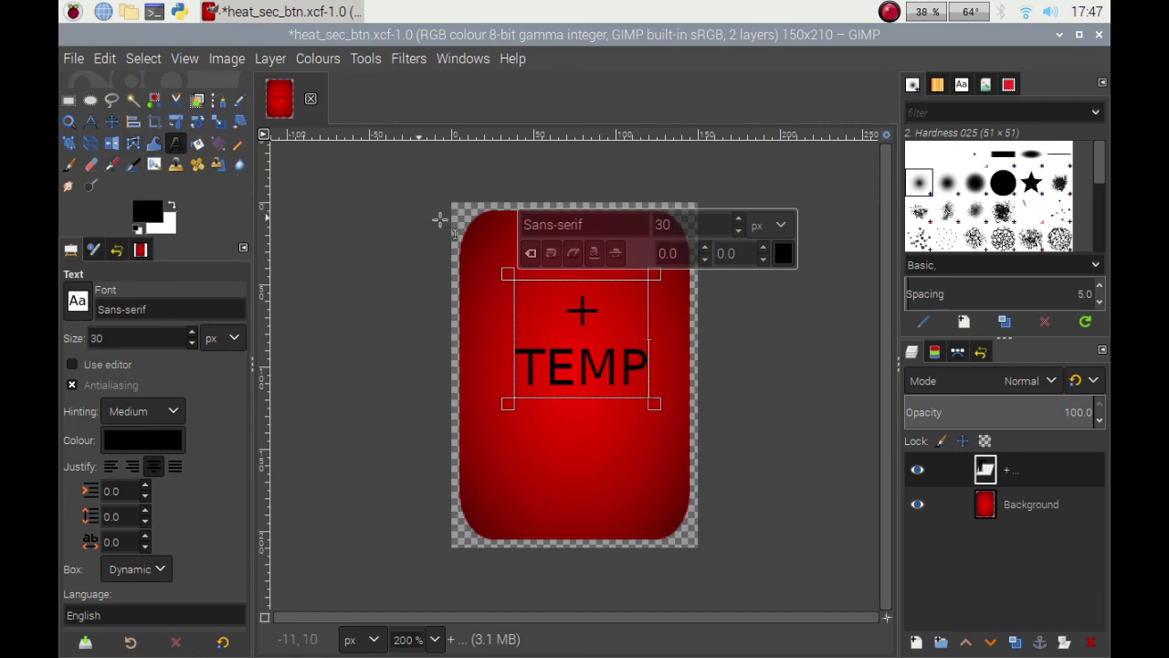
Centre the + TEMP text layer horizontally and vertically on the button with the Align tool.
click(132, 122)
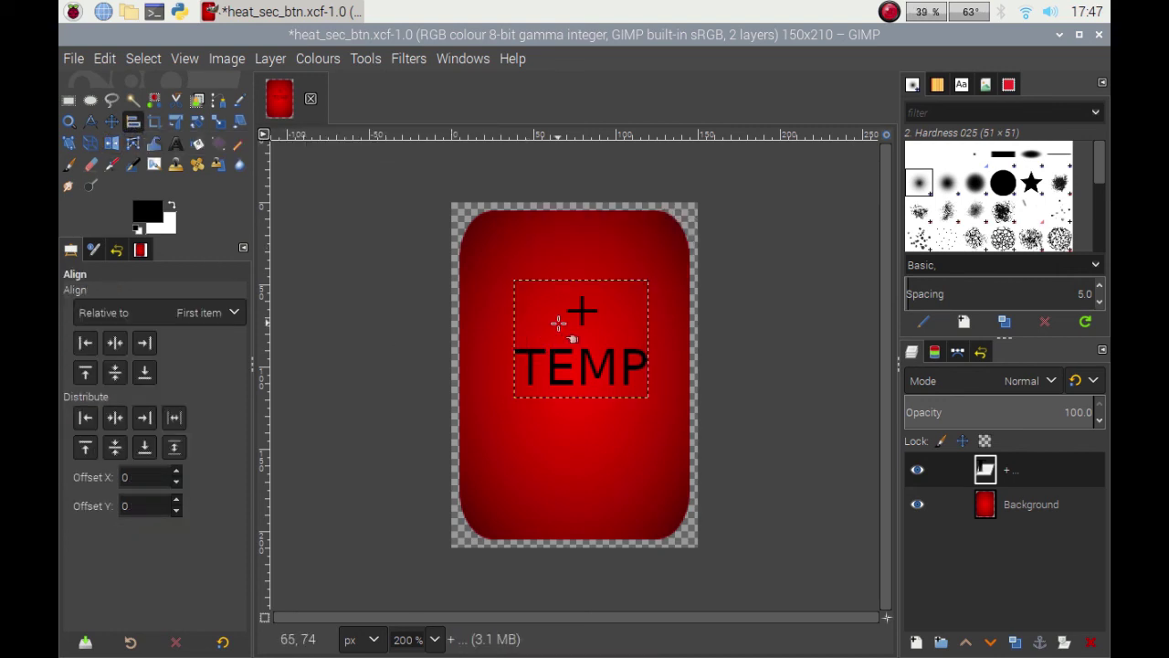
click(516, 303)
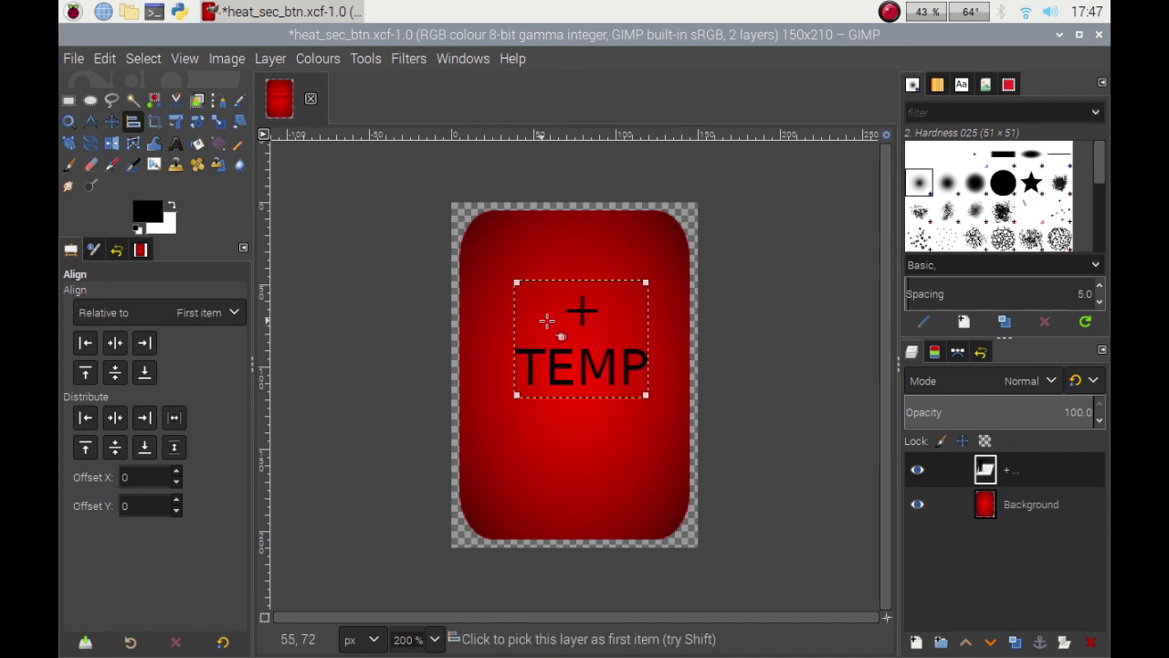
click(116, 343)
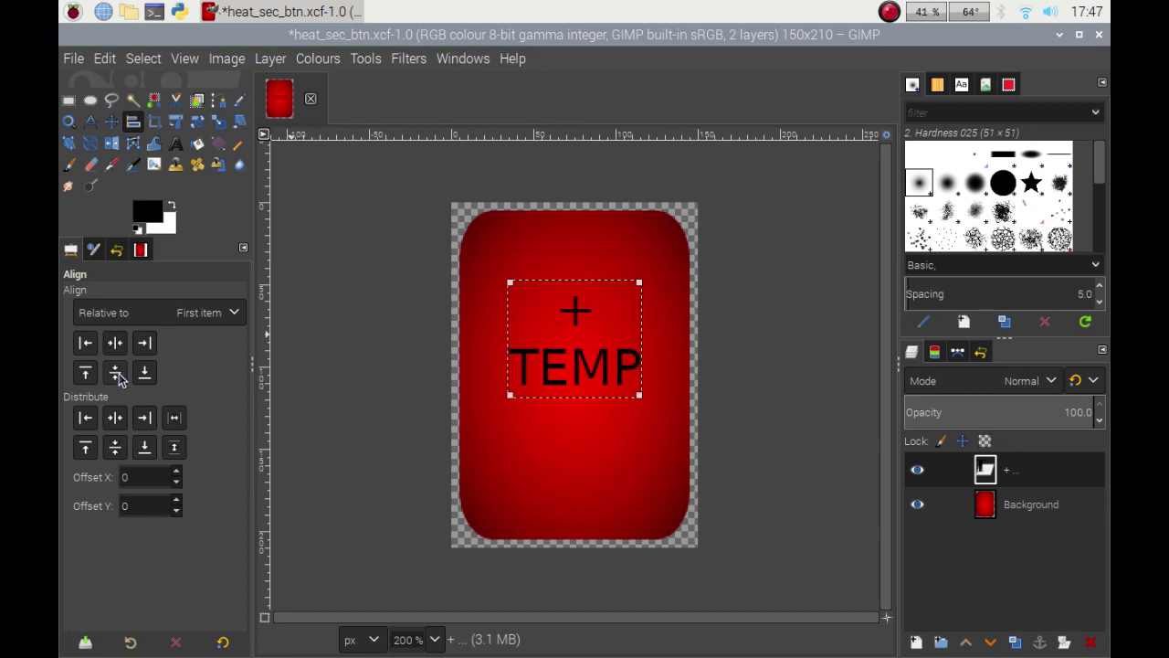
click(116, 373)
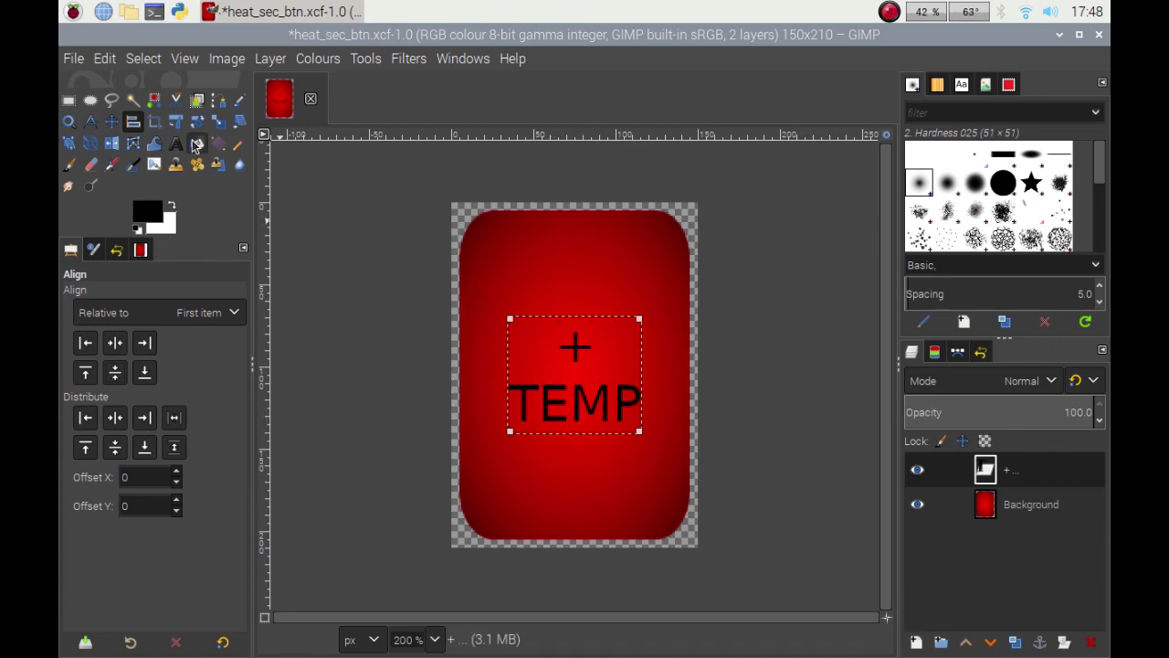
Export the + TEMP button to the Desktop as plus_temp_btn.png with the default PNG options.
click(72, 60)
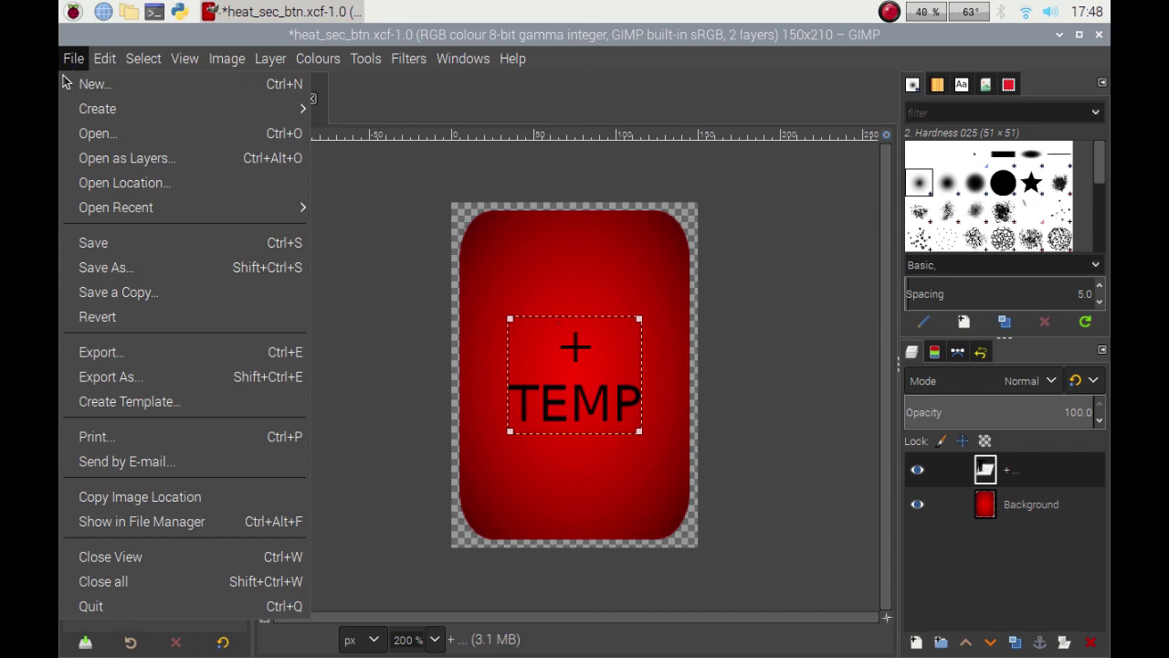
click(142, 385)
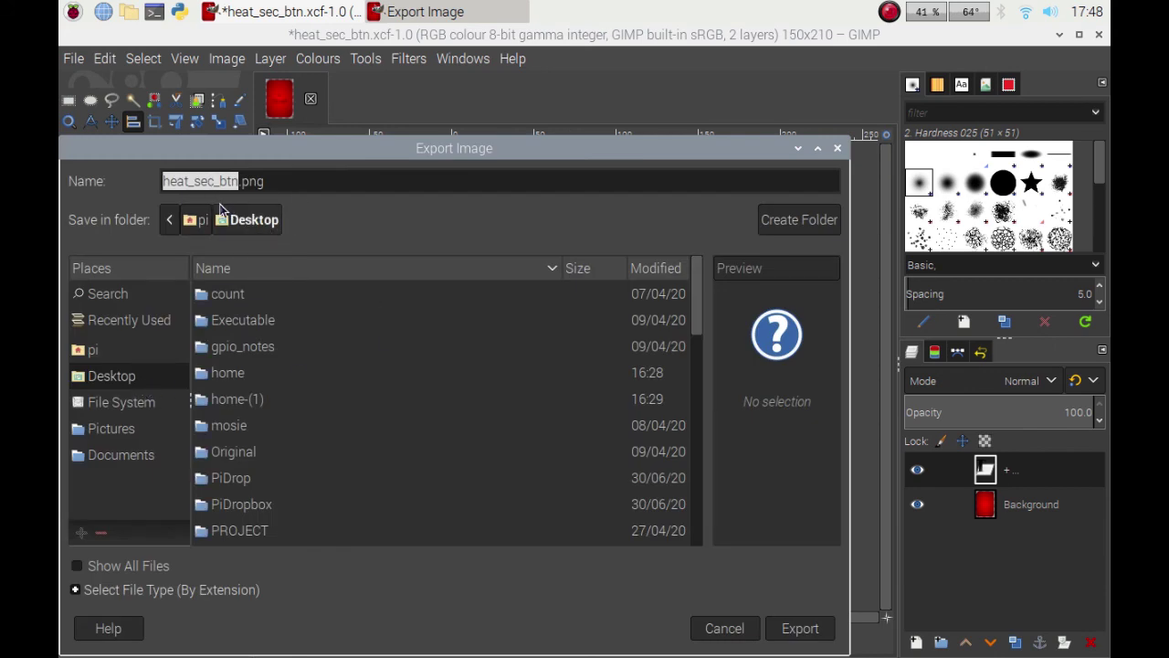
text(plus)
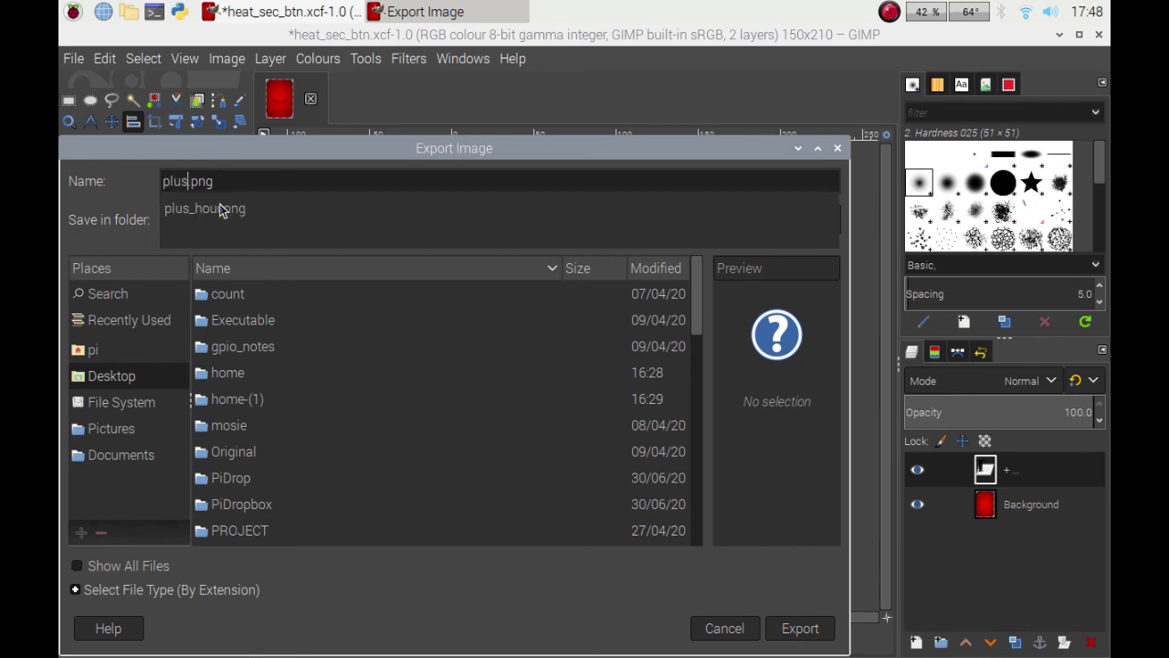
text(_)
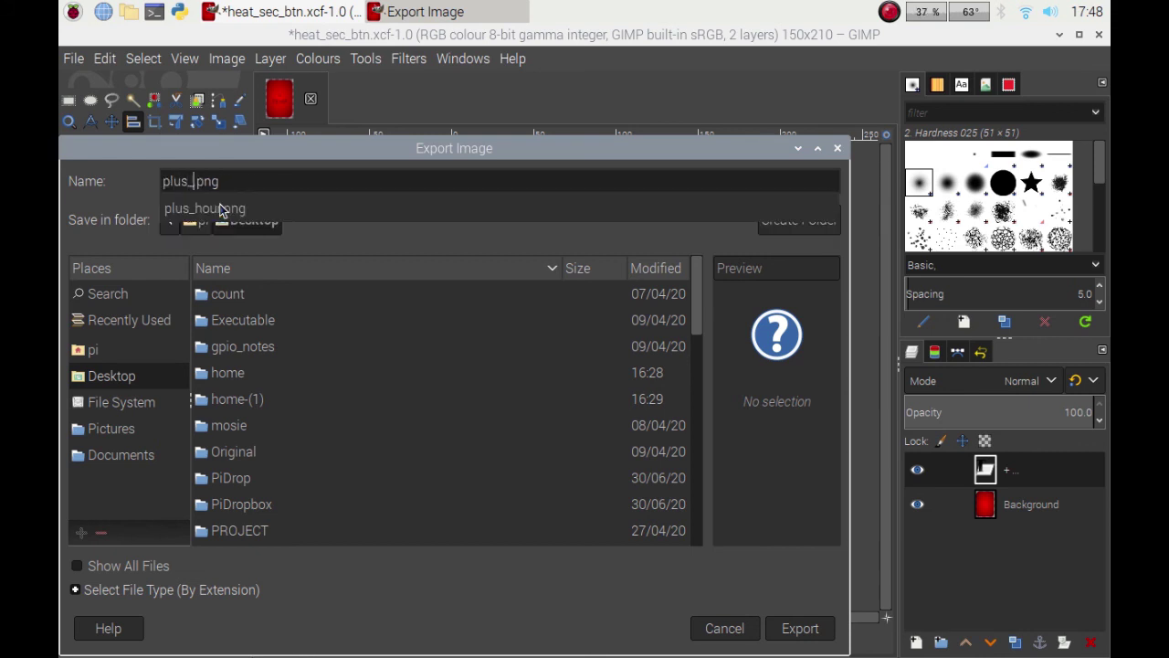
text(temp_b)
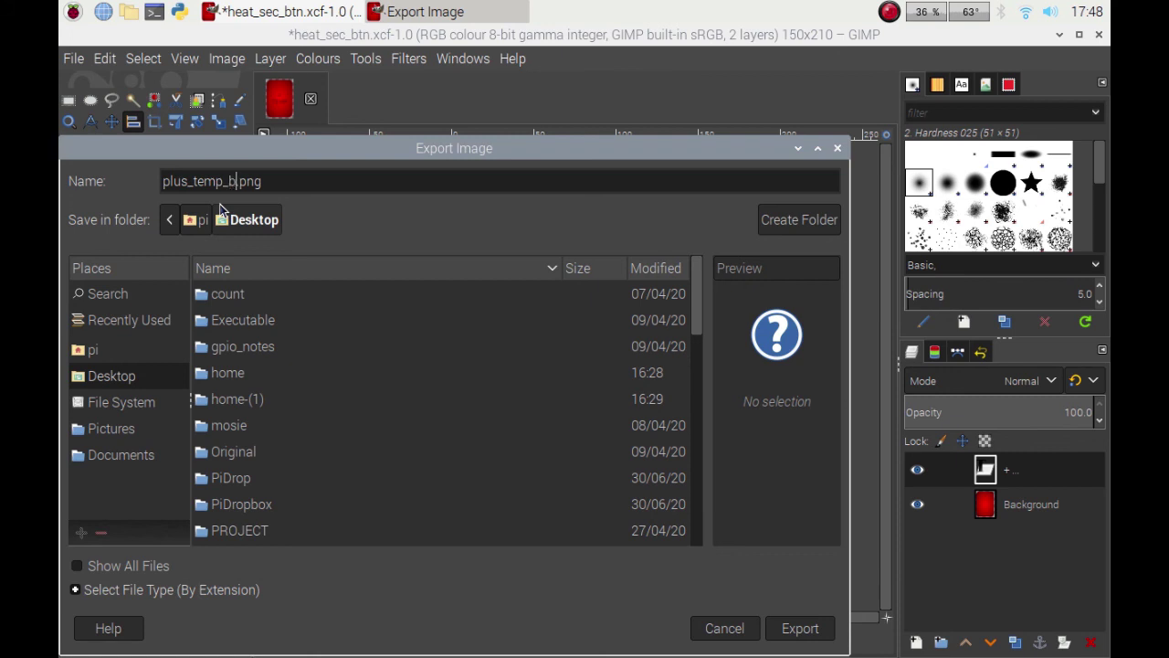
text(tn)
key(Return)
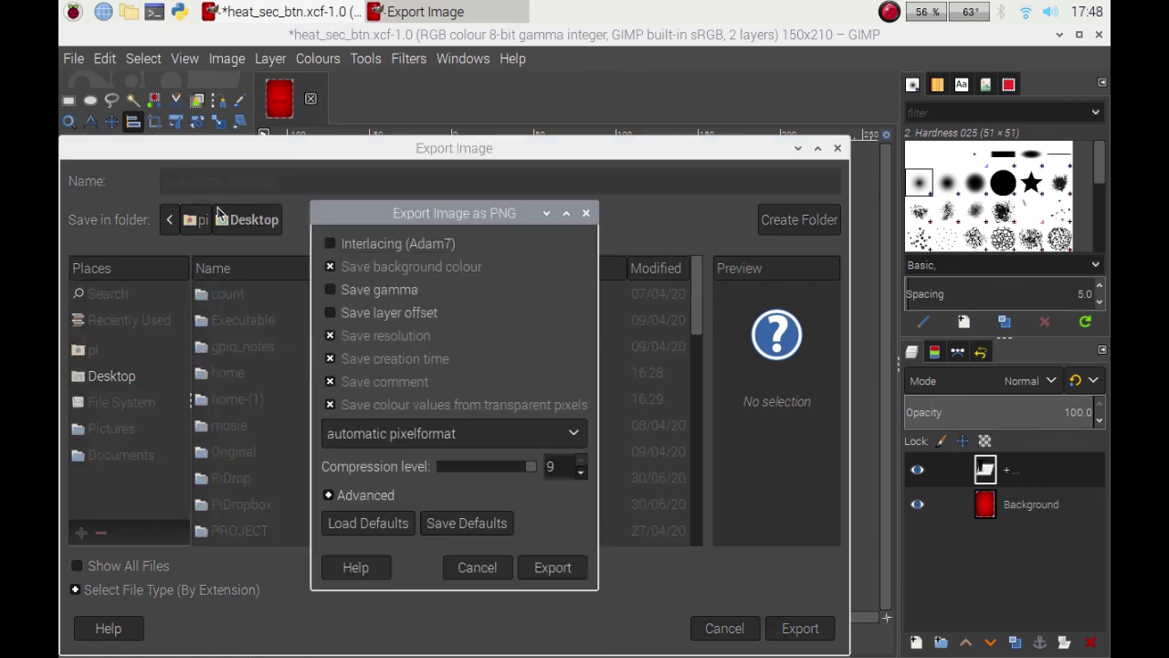
click(545, 567)
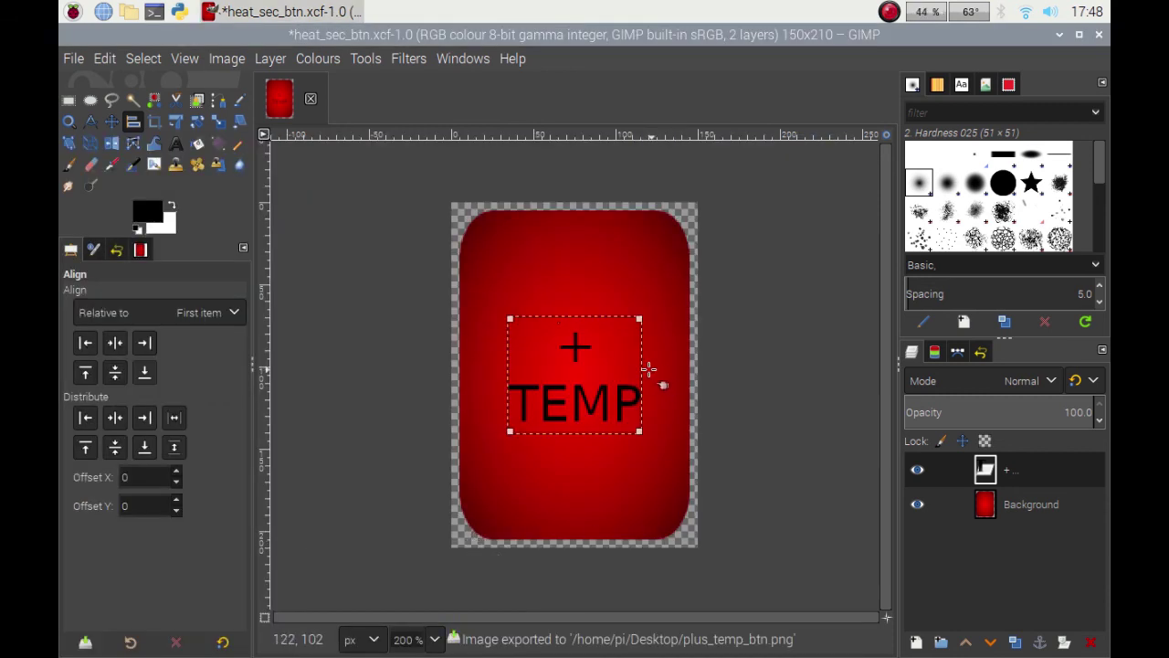
Replace the + above TEMP with - in the text layer and pick that layer with the Align tool.
click(176, 144)
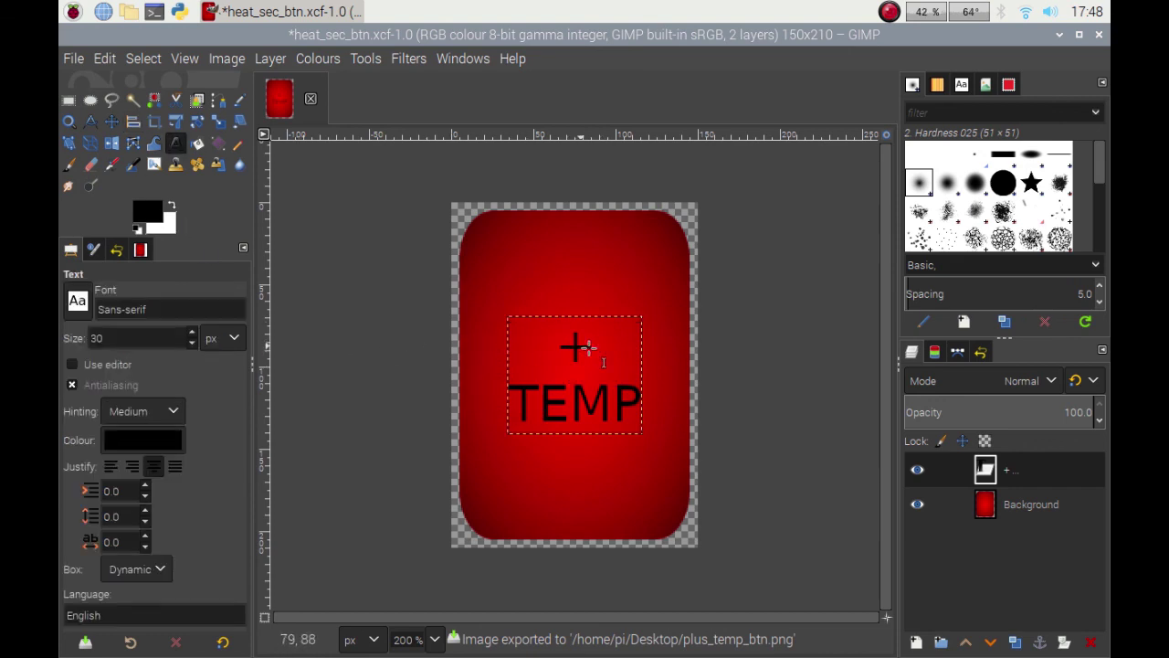
click(589, 345)
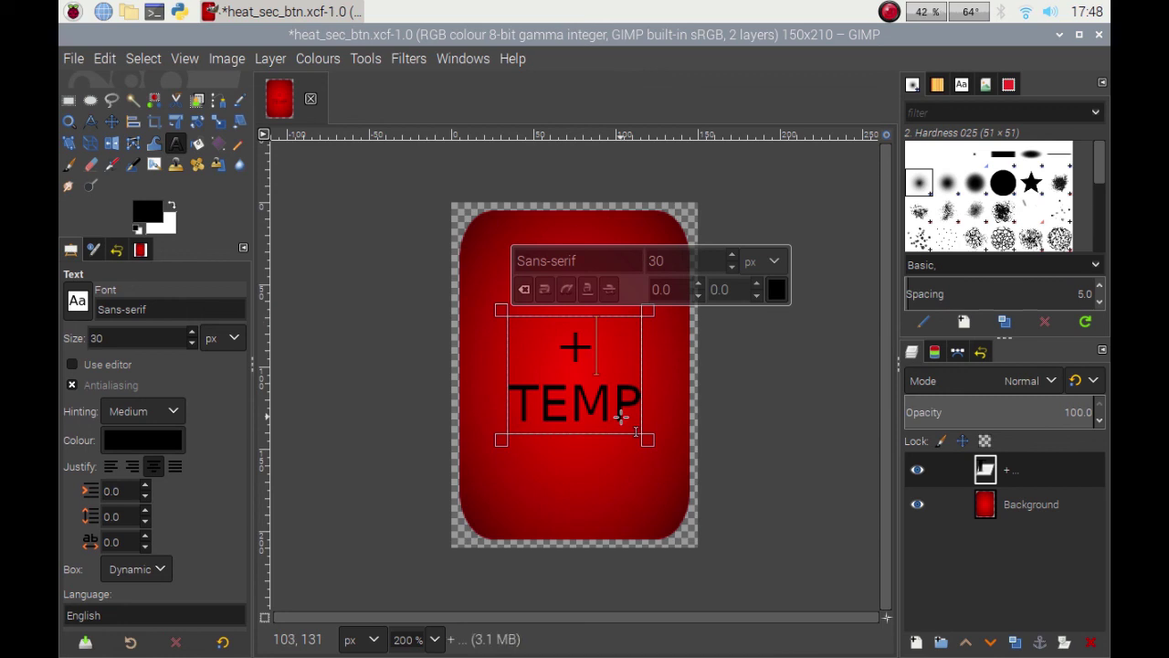
key(BackSpace)
text(-)
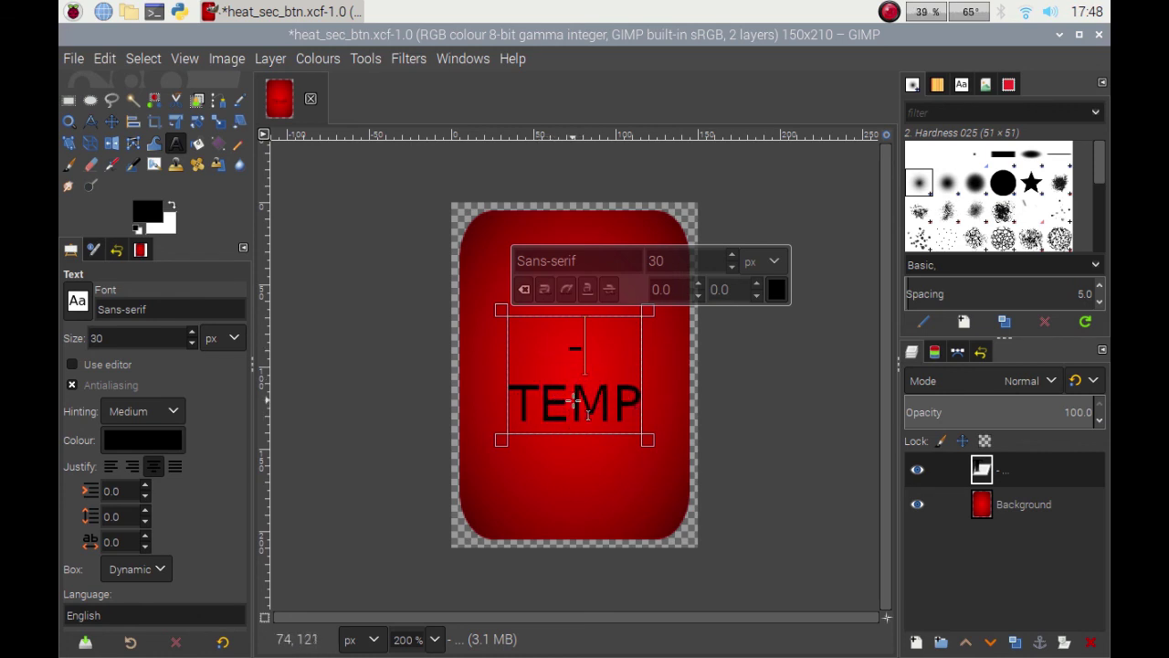
click(134, 126)
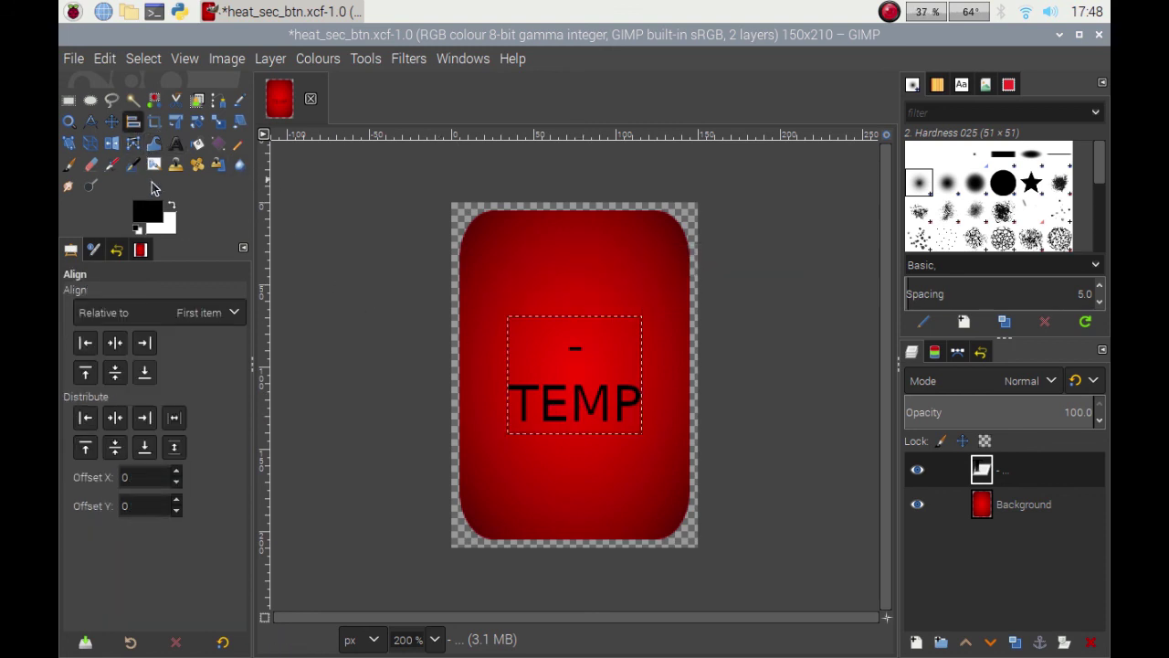
click(589, 390)
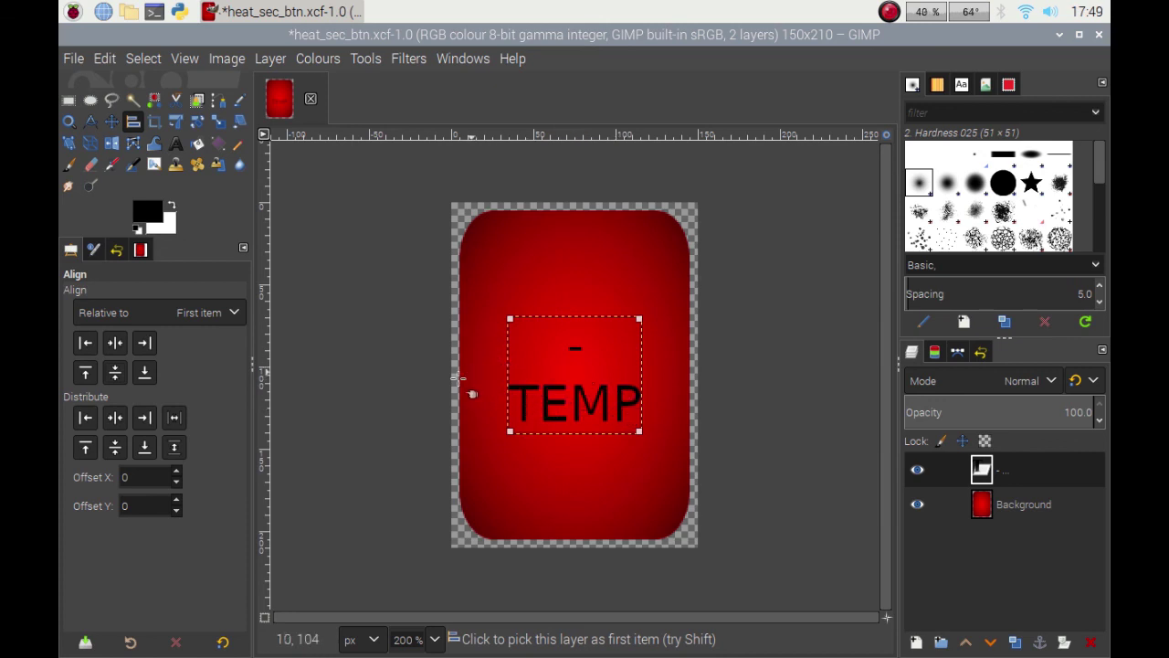
Export the - TEMP button to the Desktop as minus_temp_btn.png with the default PNG options.
click(74, 61)
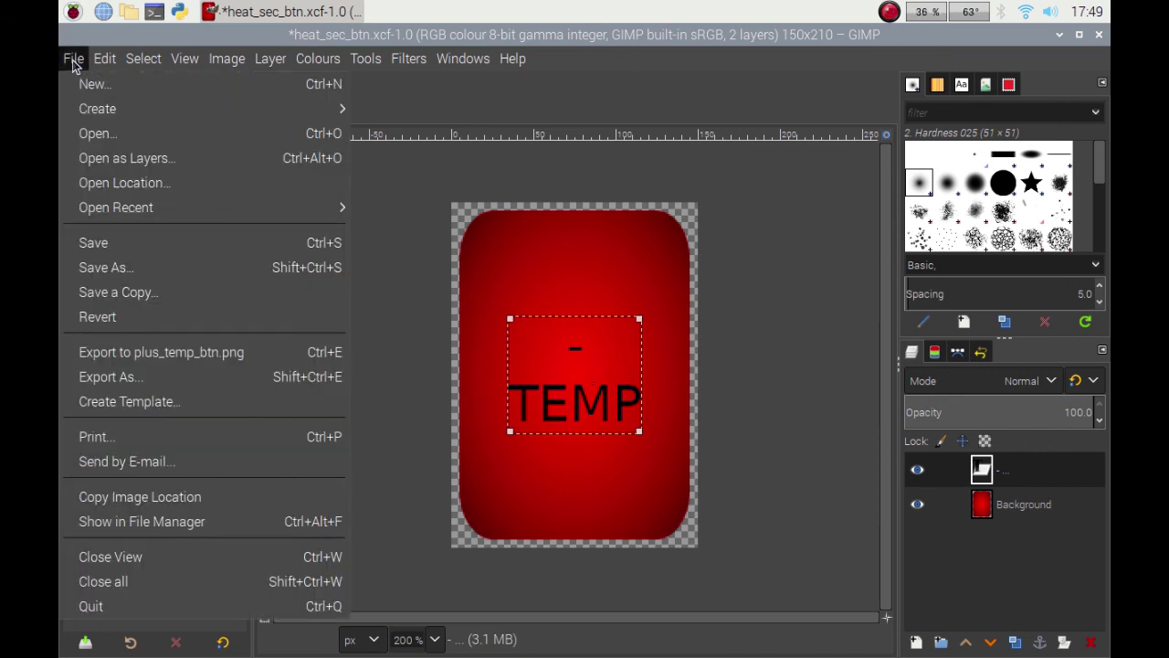
click(142, 381)
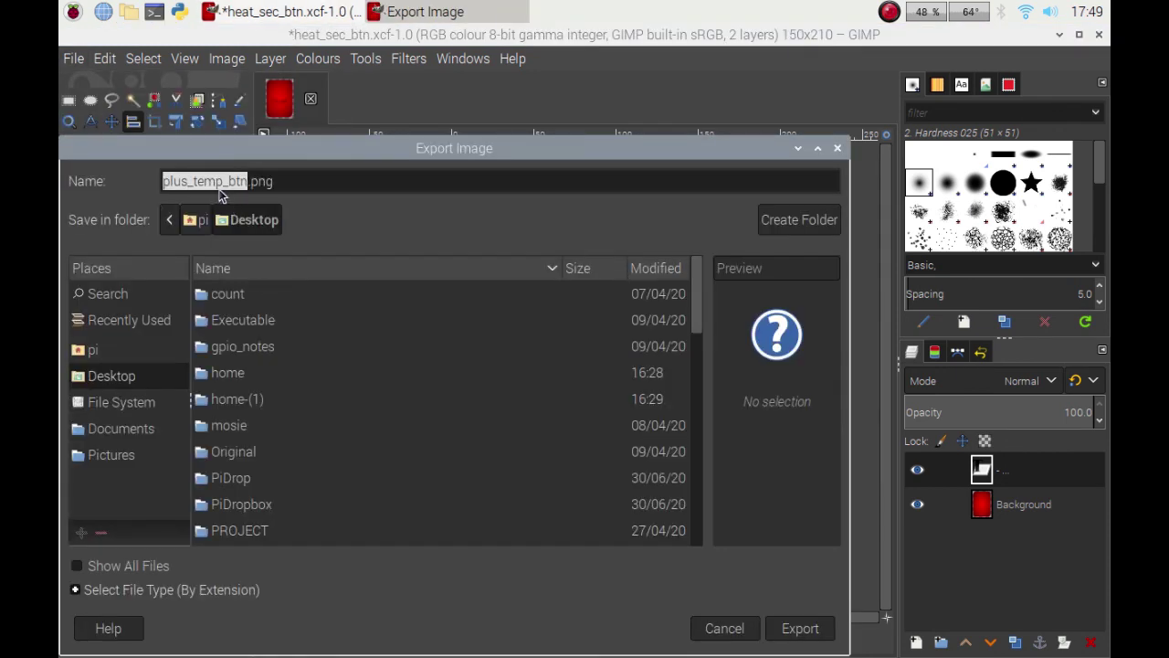
click(182, 179)
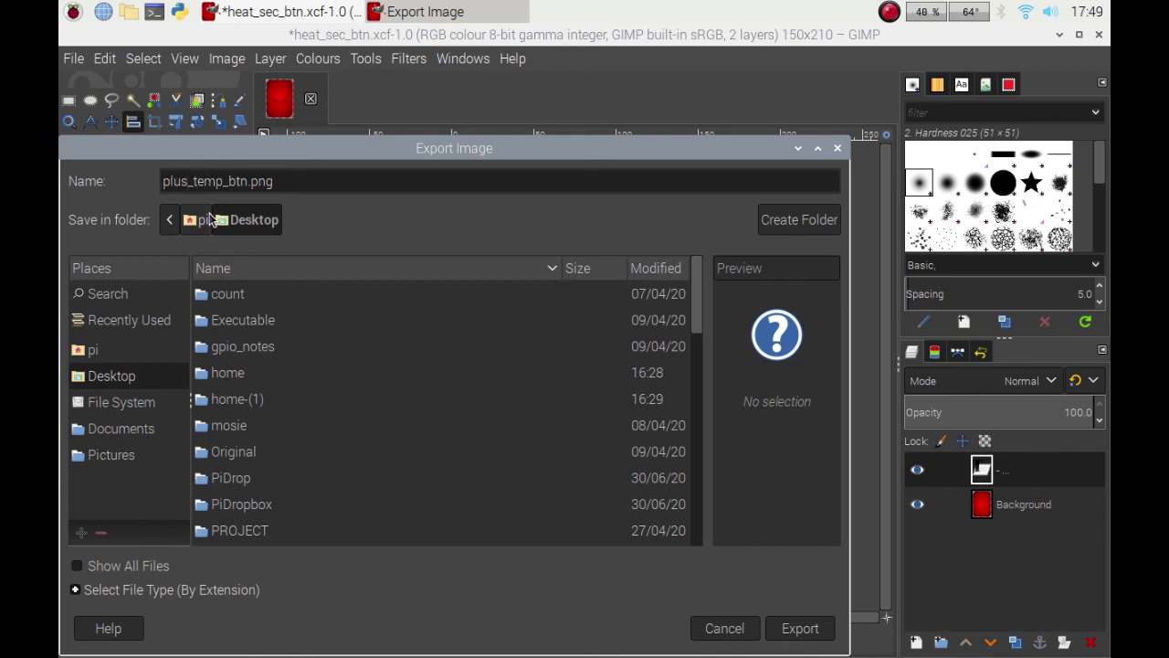
key(BackSpace)
key(BackSpace)
key(BackSpace)
key(BackSpace)
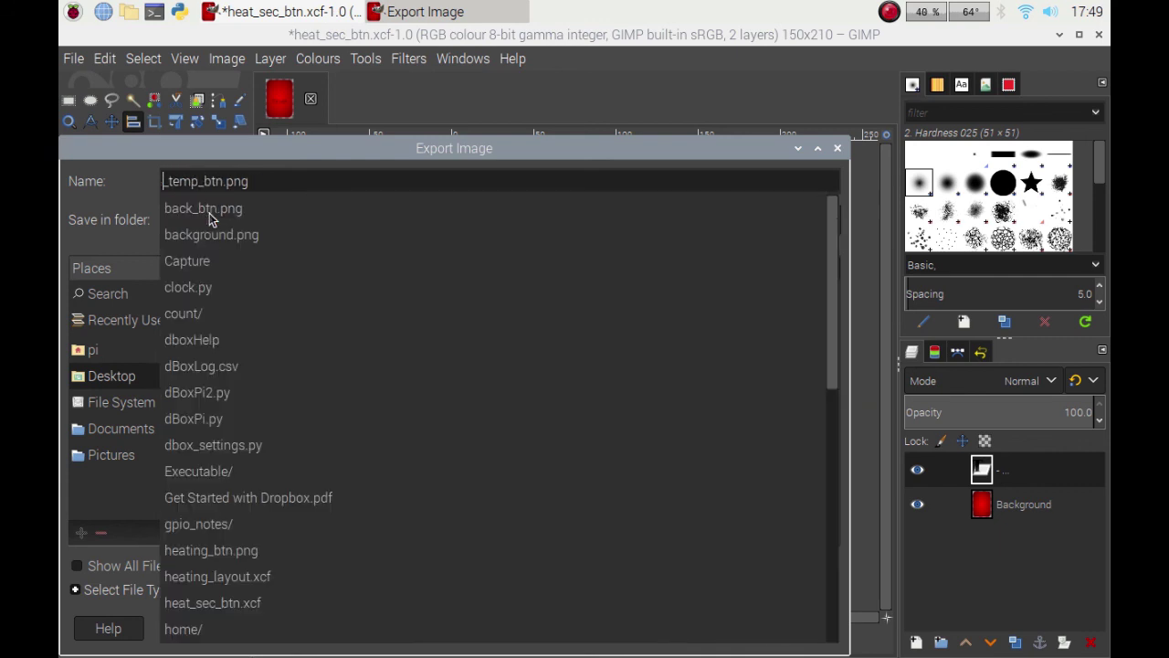
text(minus)
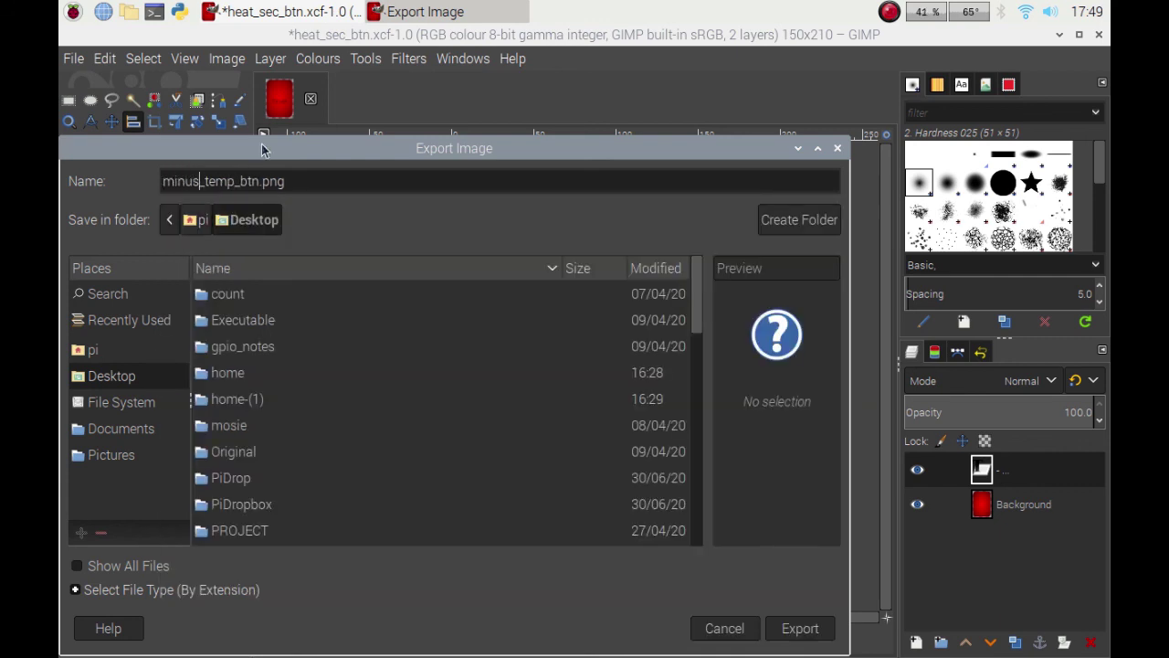
click(757, 628)
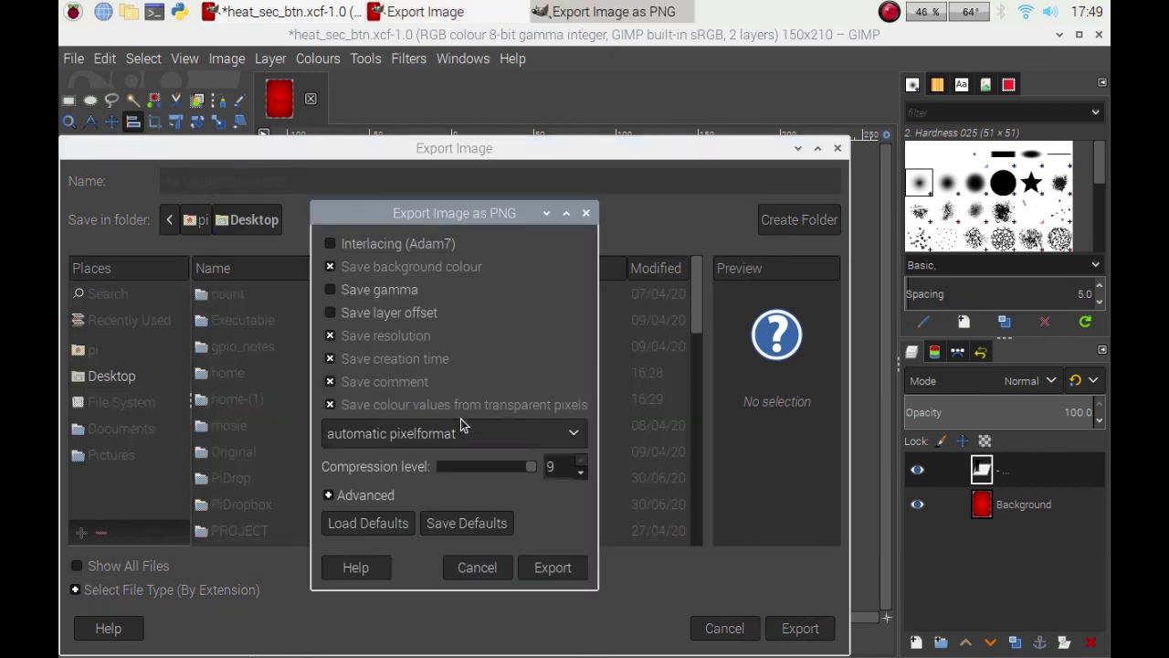
click(541, 571)
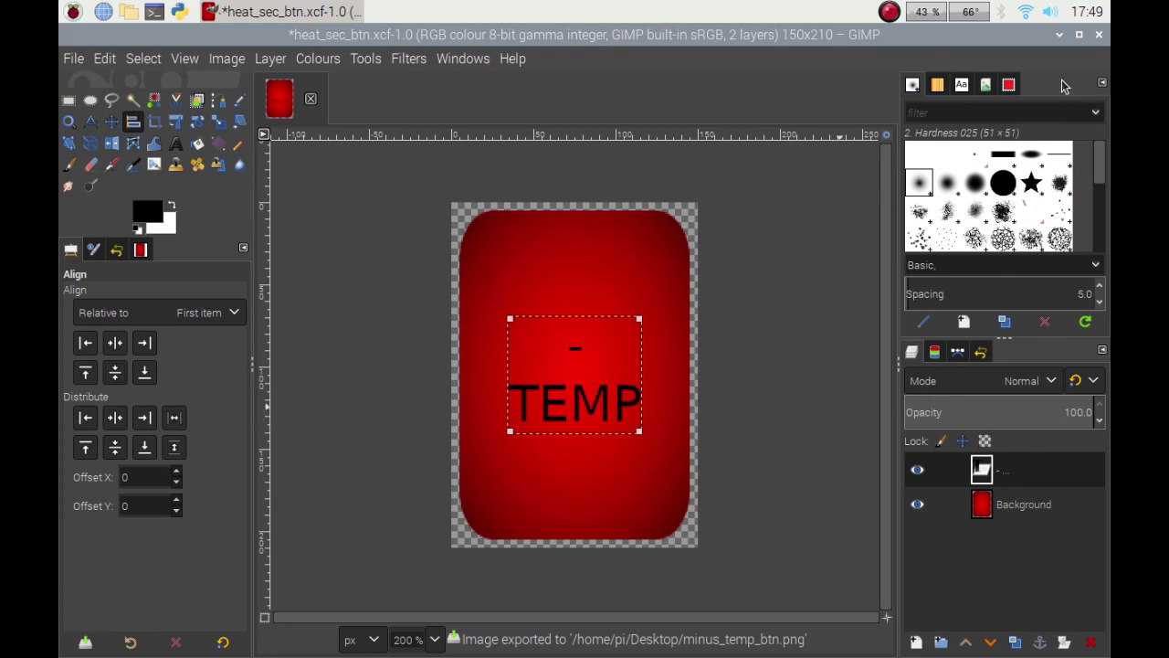
Quit GIMP and discard the unsaved changes to the button image.
click(1101, 36)
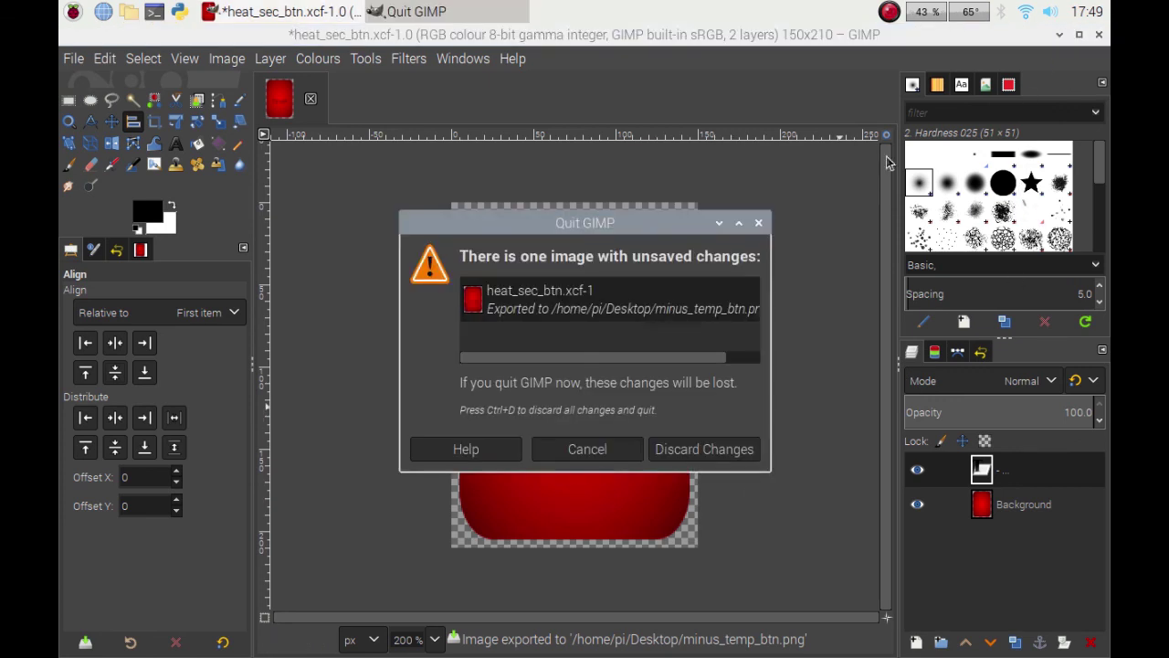
click(687, 449)
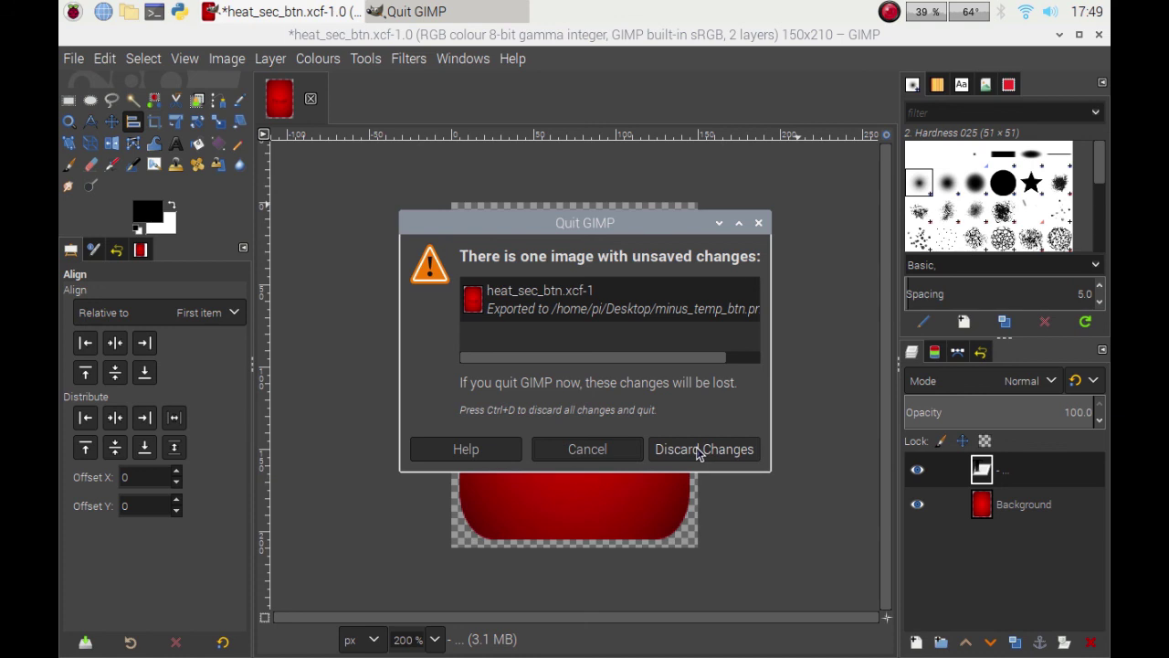
click(698, 451)
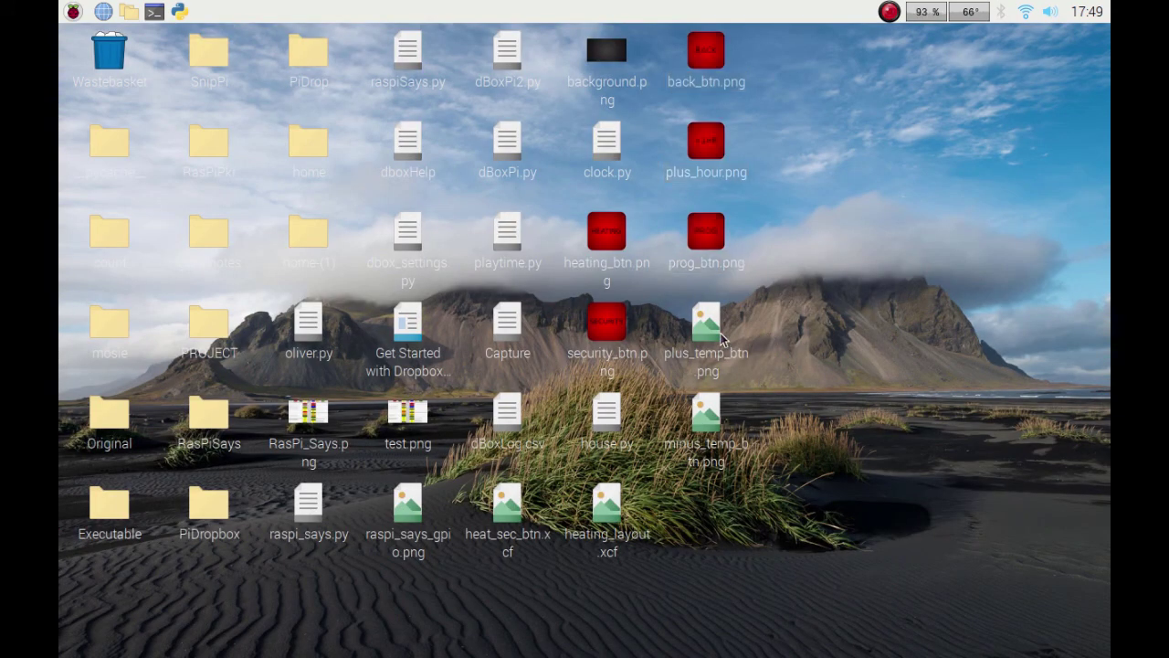
View the exported plus_temp_btn.png and minus_temp_btn.png from the desktop in the image viewer, closing it after each check.
double_click(709, 321)
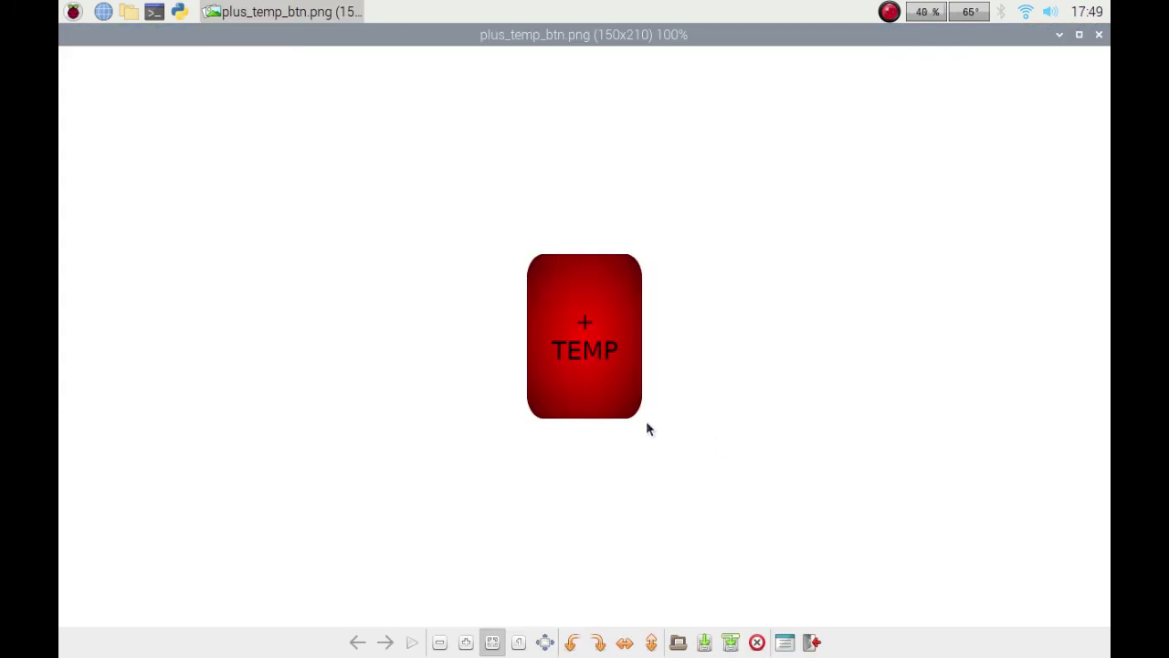
click(385, 643)
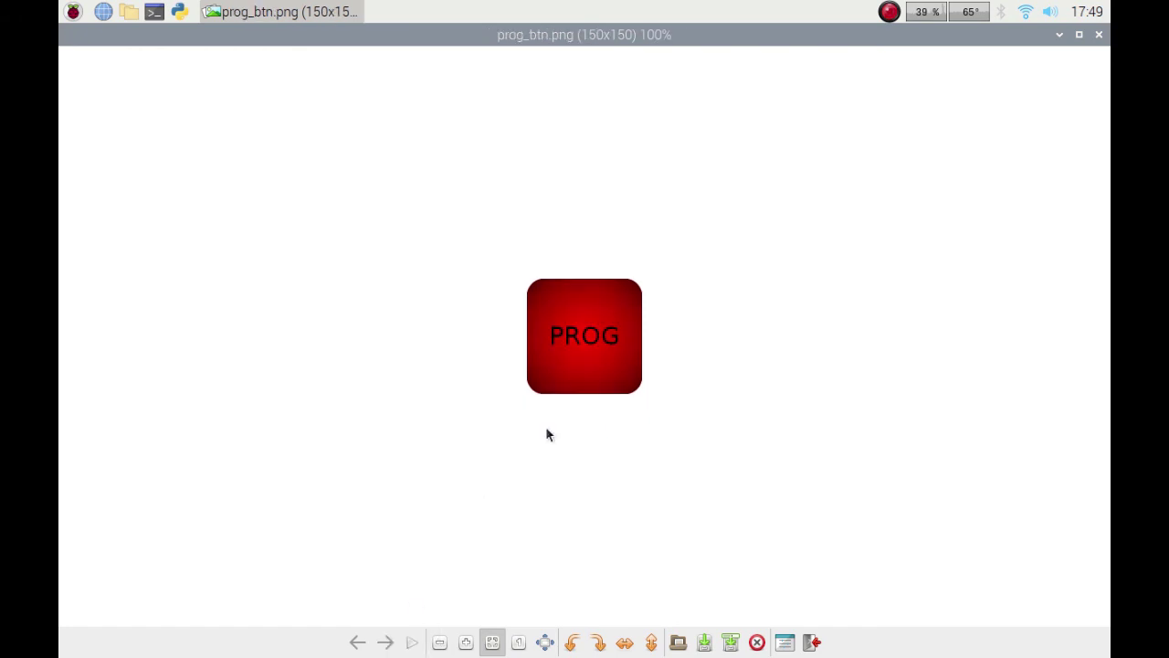
click(1100, 35)
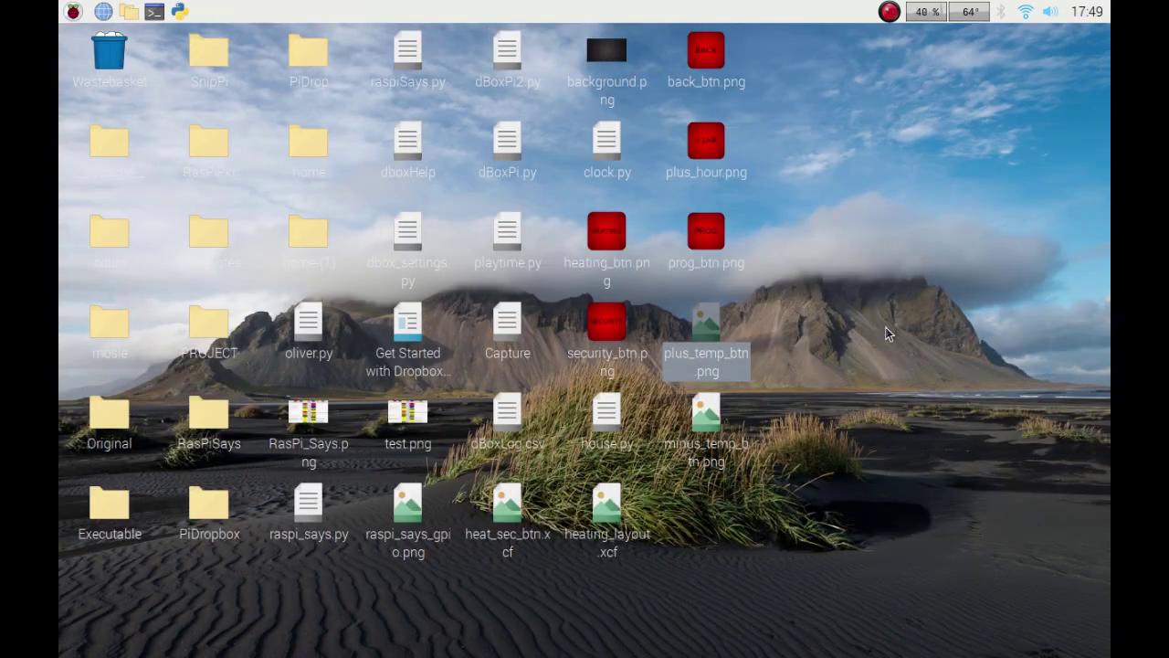
click(726, 422)
double_click(714, 447)
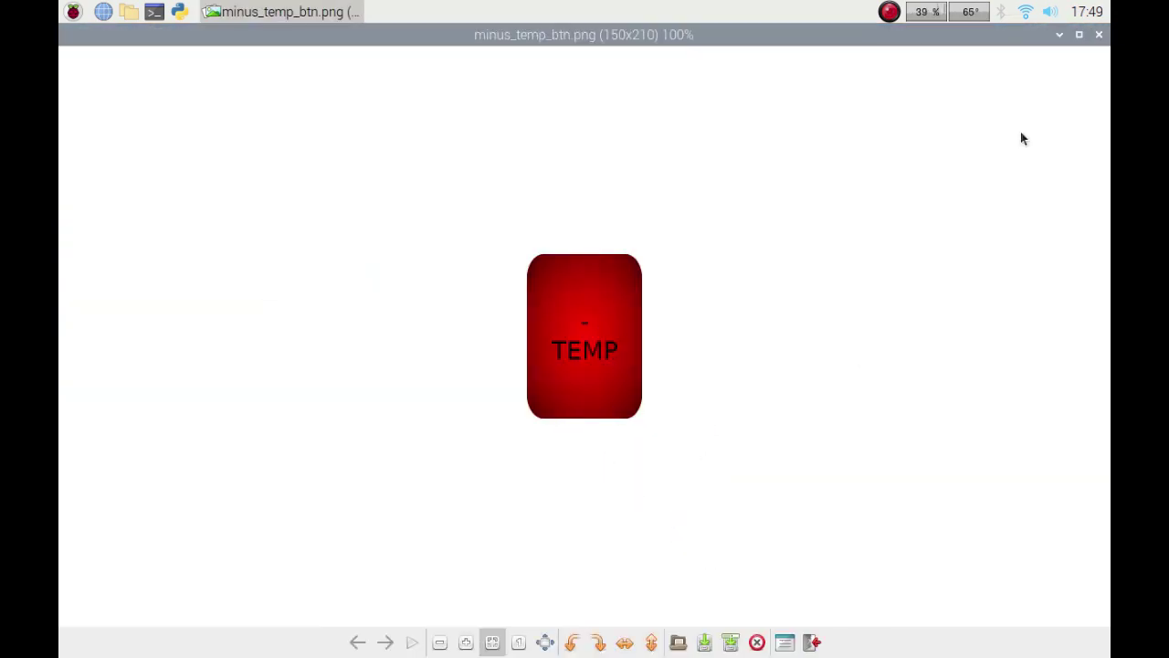
click(1099, 35)
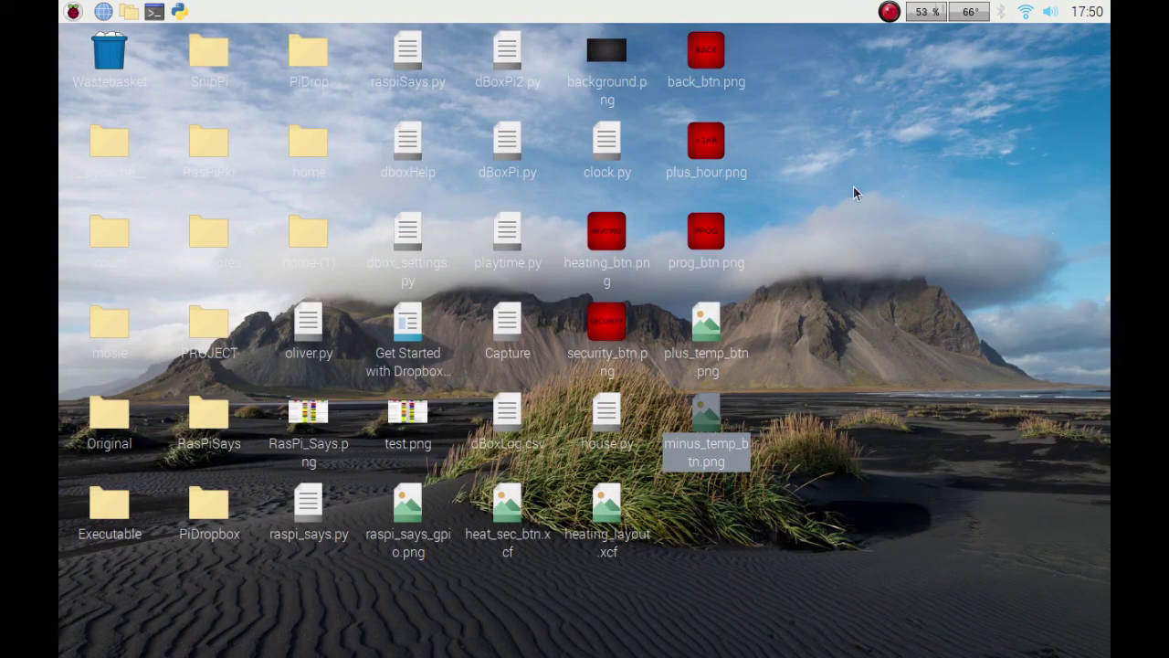